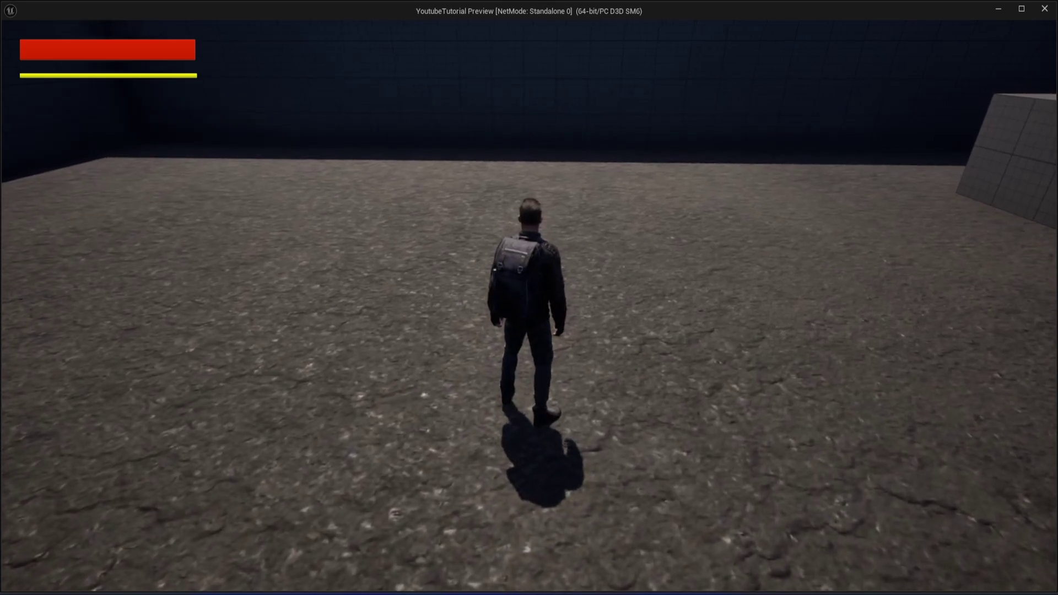
# Walk and then sprint the character toward the door in the Play-In-Editor preview
pyautogui.press('shift')
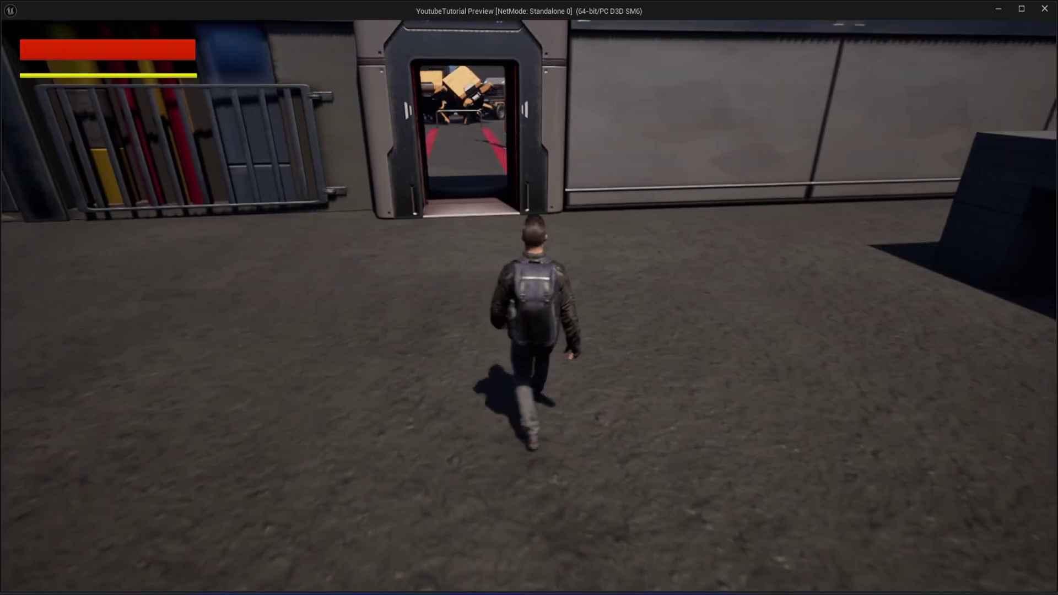
pyautogui.press('shift')
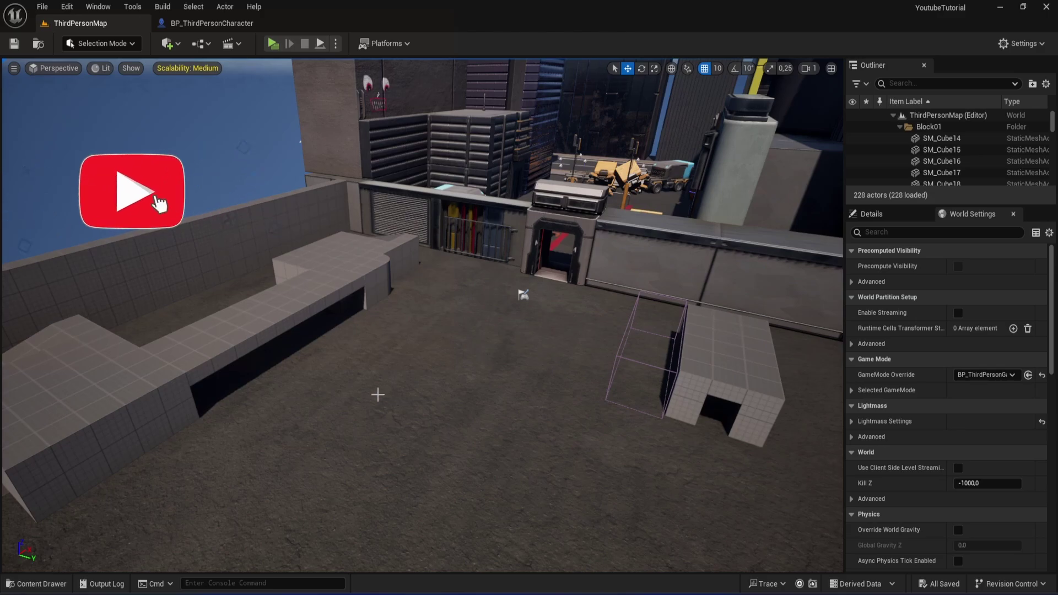
# Browse the Content Drawer to Content/Animations/ConvertedAnims/Standing and scroll its animation assets
pyautogui.hotkey('ctrl', 'space')
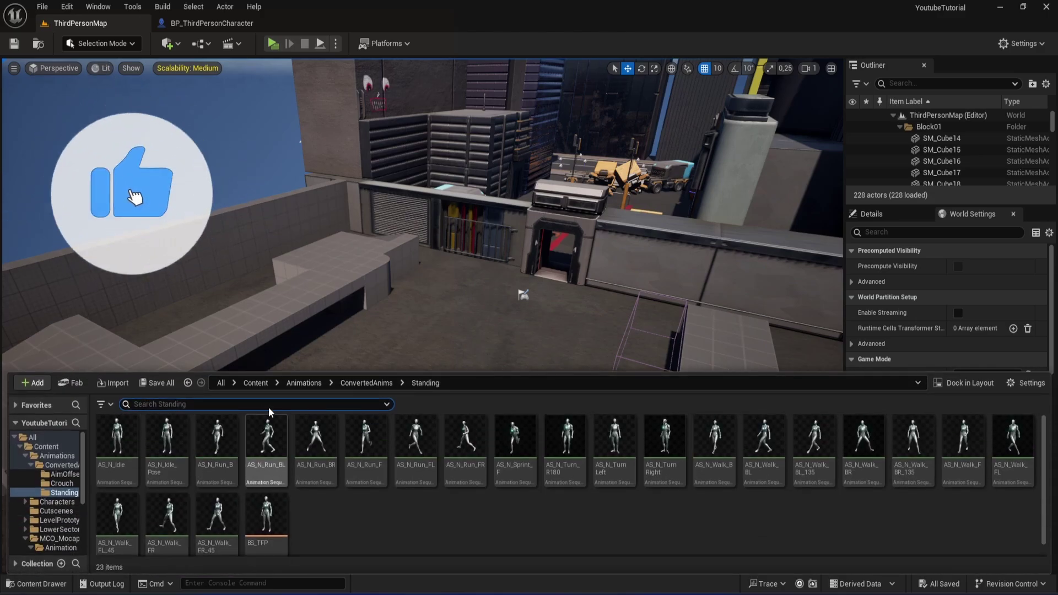
pyautogui.doubleClick(116, 438)
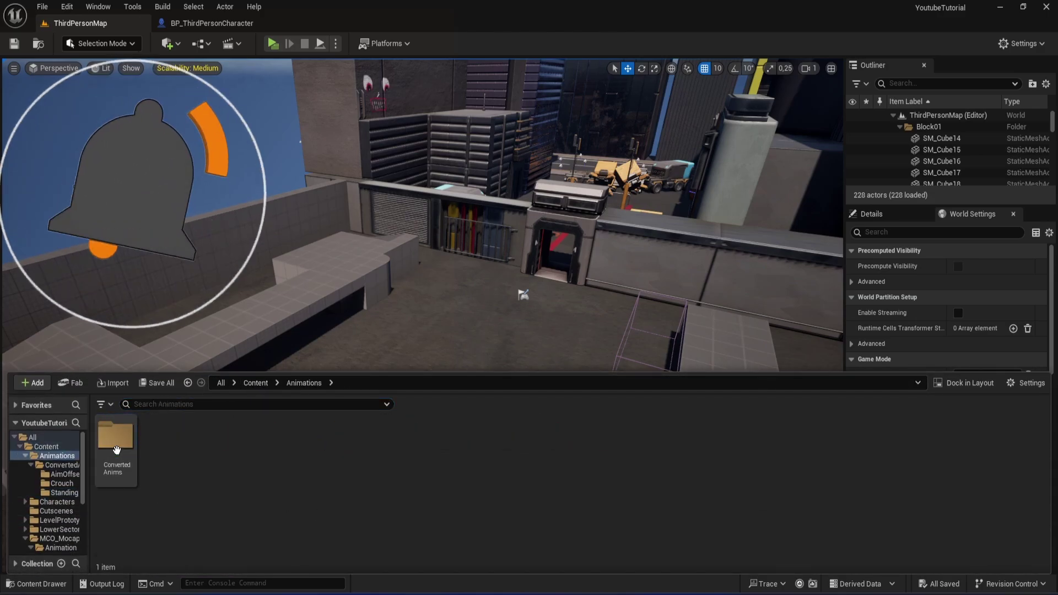
pyautogui.doubleClick(116, 437)
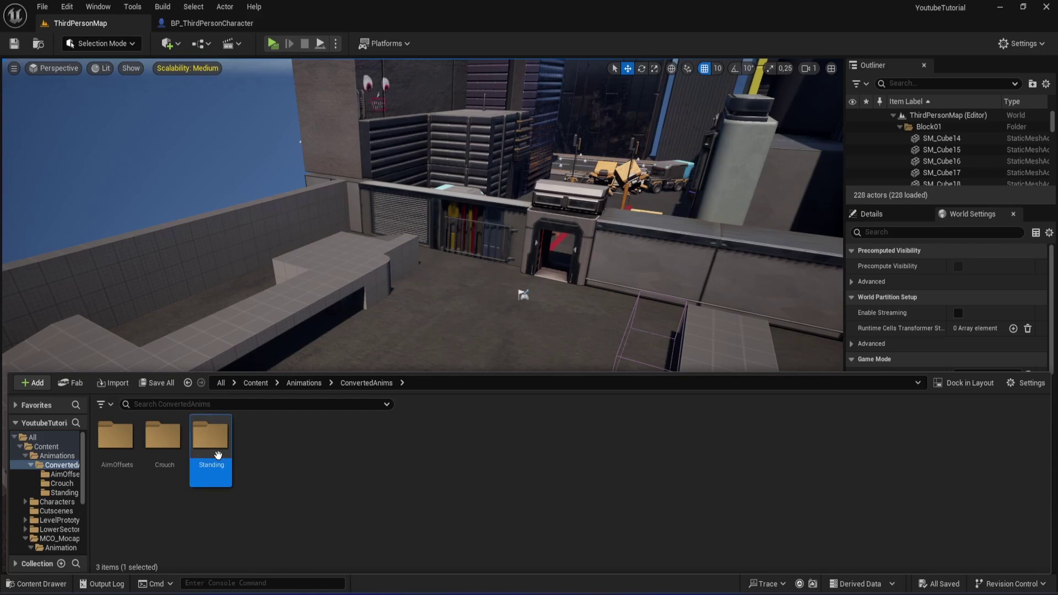
pyautogui.doubleClick(213, 437)
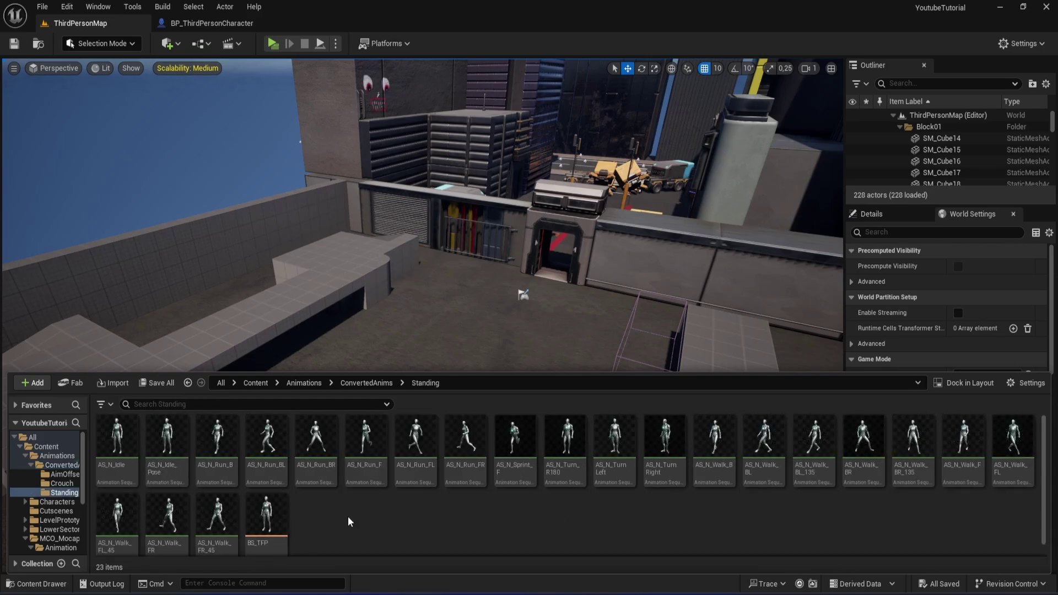
pyautogui.scroll(-1, 329, 512)
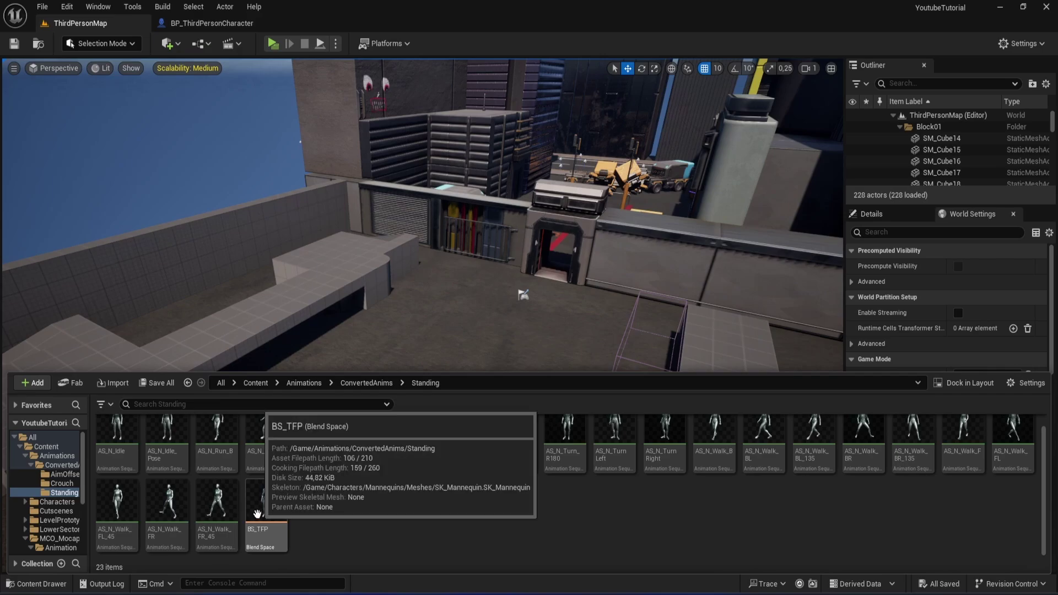
# Create a new Blend Space in the Standing folder using the SK_Mannequin skeleton
pyautogui.rightClick(358, 507)
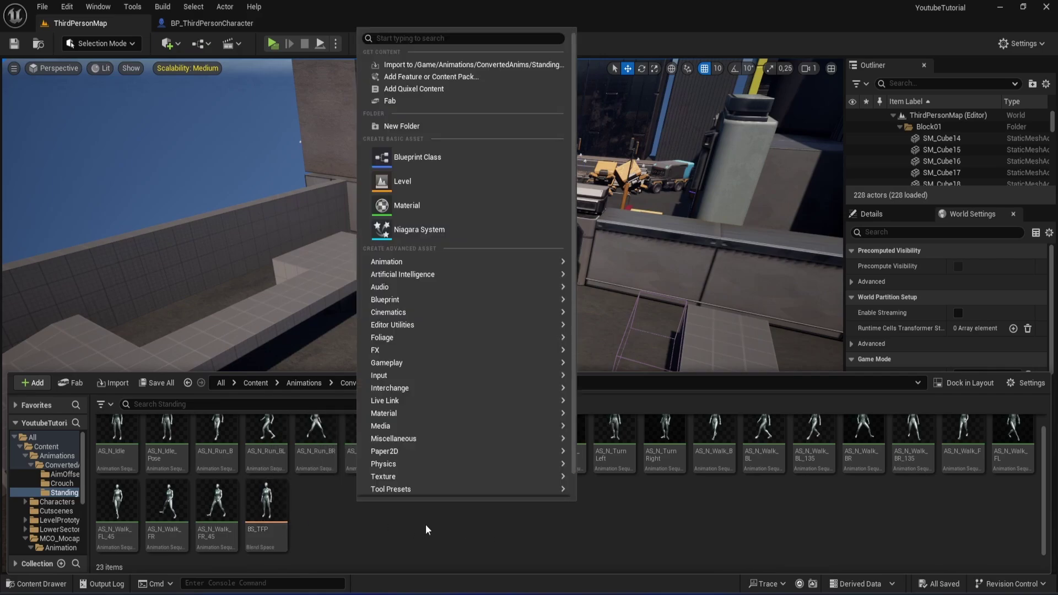
pyautogui.moveTo(423, 264)
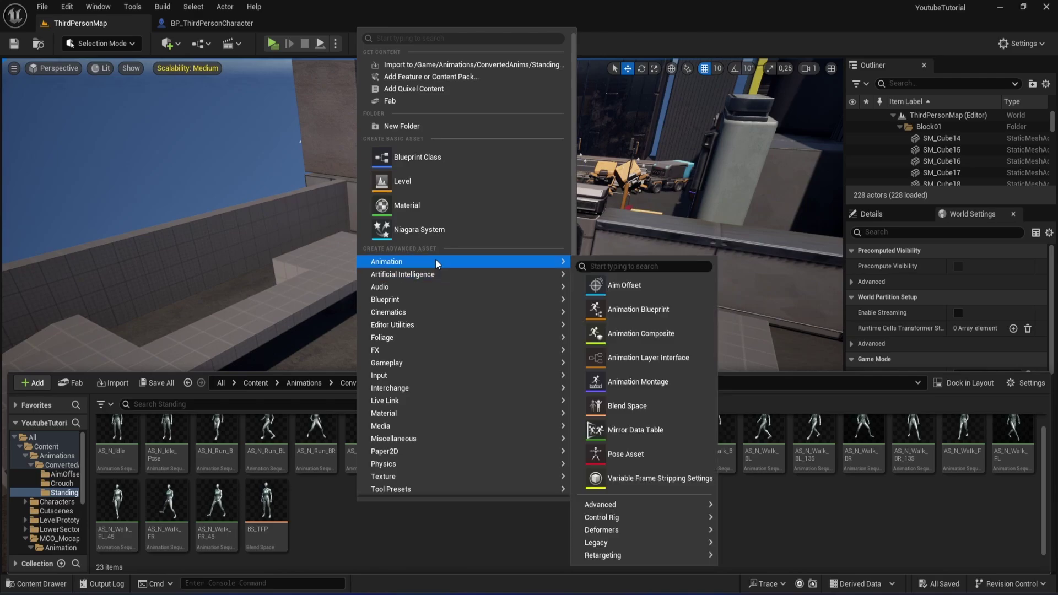
pyautogui.click(649, 407)
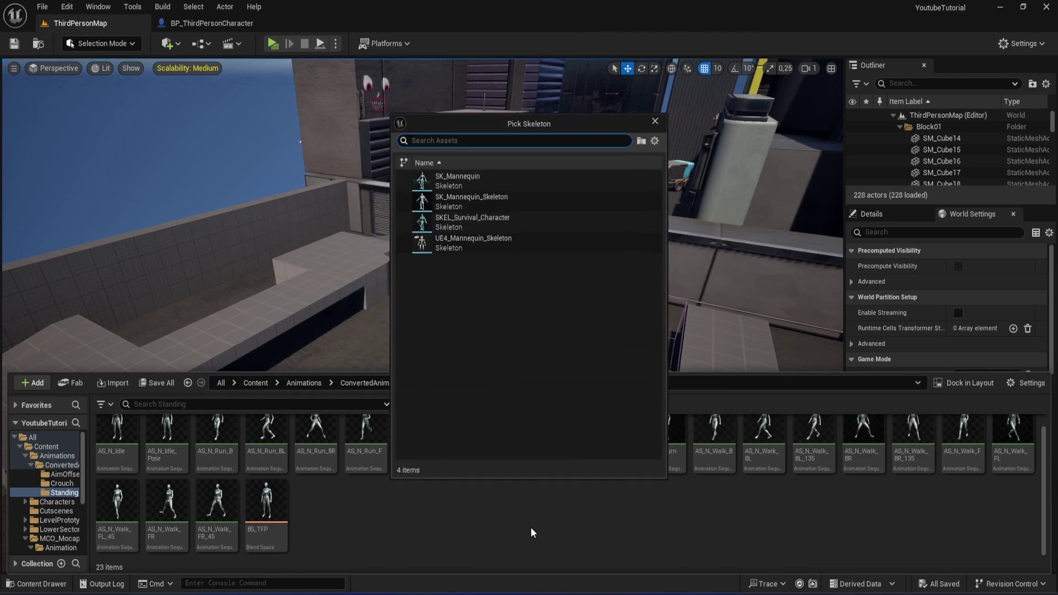
pyautogui.moveTo(483, 230)
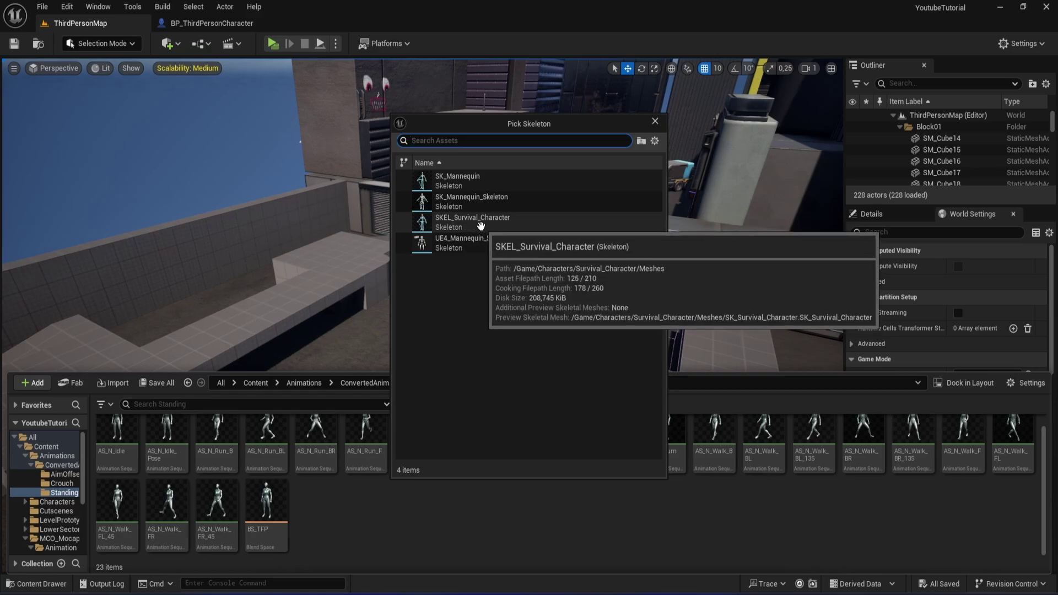
pyautogui.moveTo(475, 198)
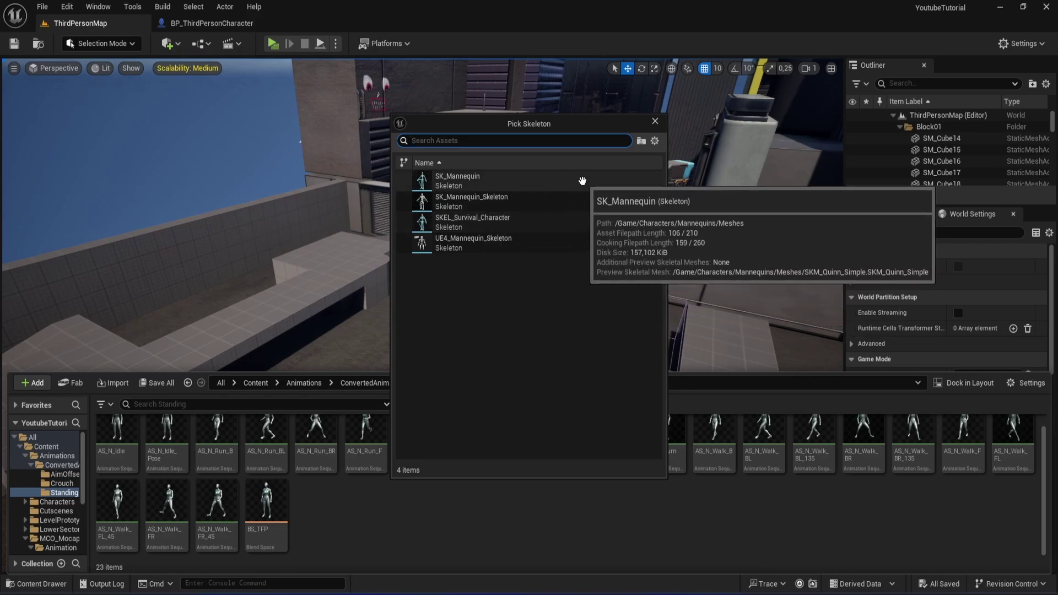
pyautogui.click(577, 177)
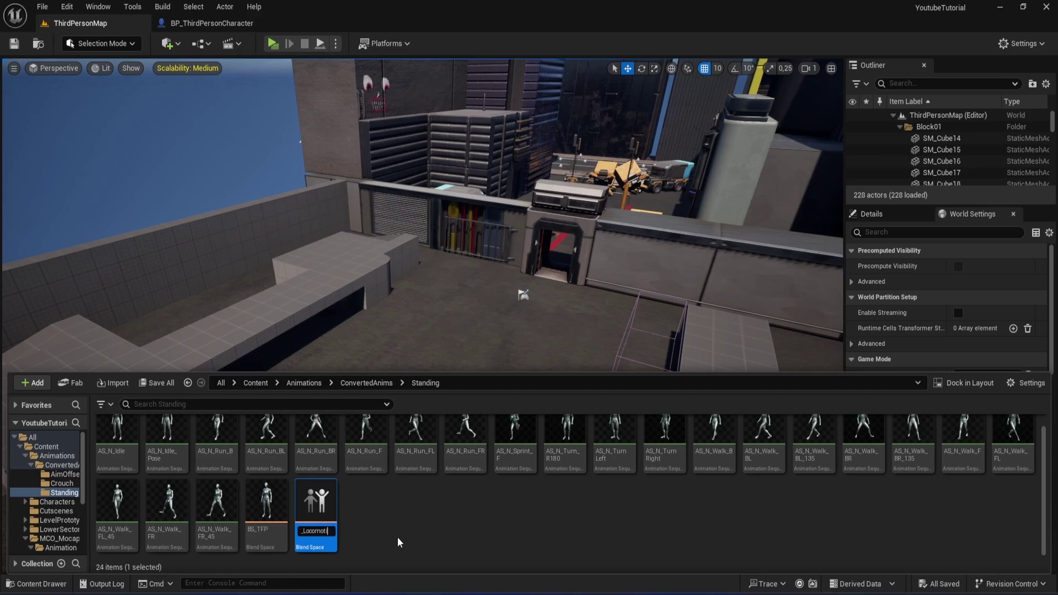
# Confirm the name BS_Locomotion, dock its editor, and inspect BP_ThirdPersonCharacter's Mesh component
pyautogui.press('Return')
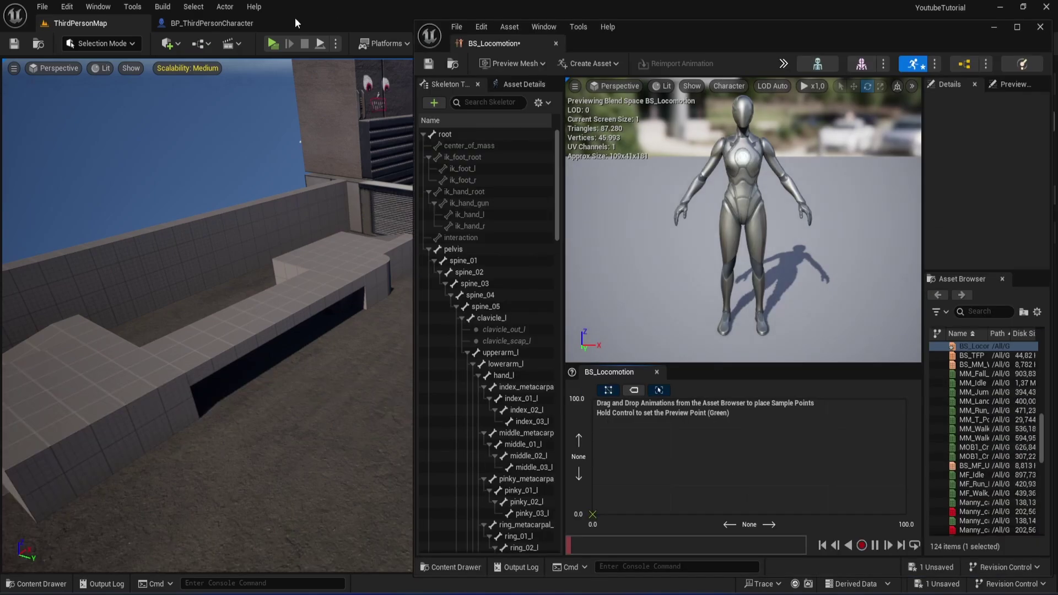
pyautogui.moveTo(503, 43); pyautogui.dragTo(348, 18)
pyautogui.click(216, 22)
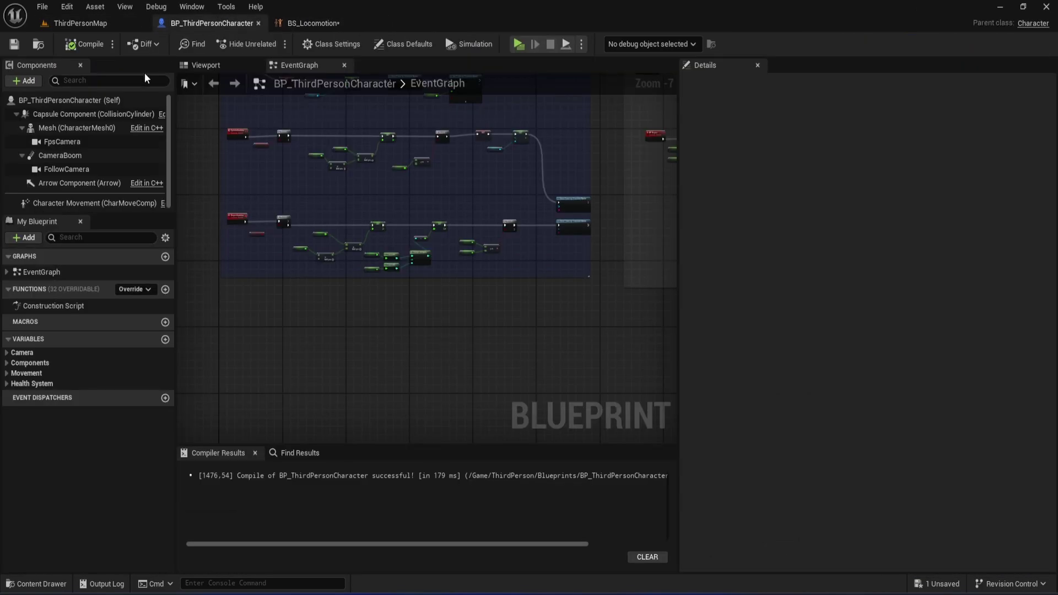
pyautogui.click(79, 132)
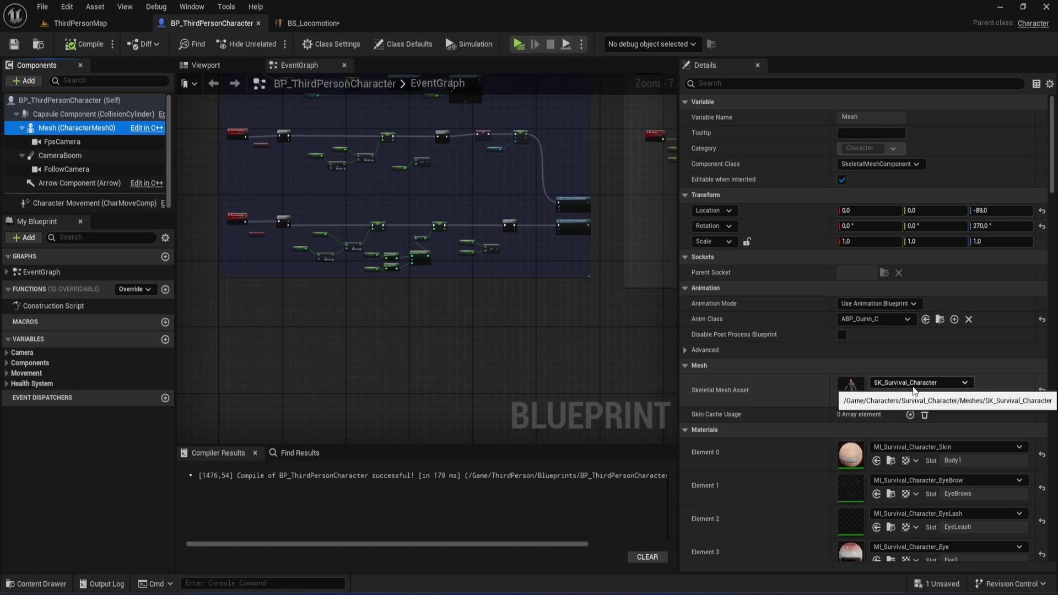
pyautogui.click(324, 27)
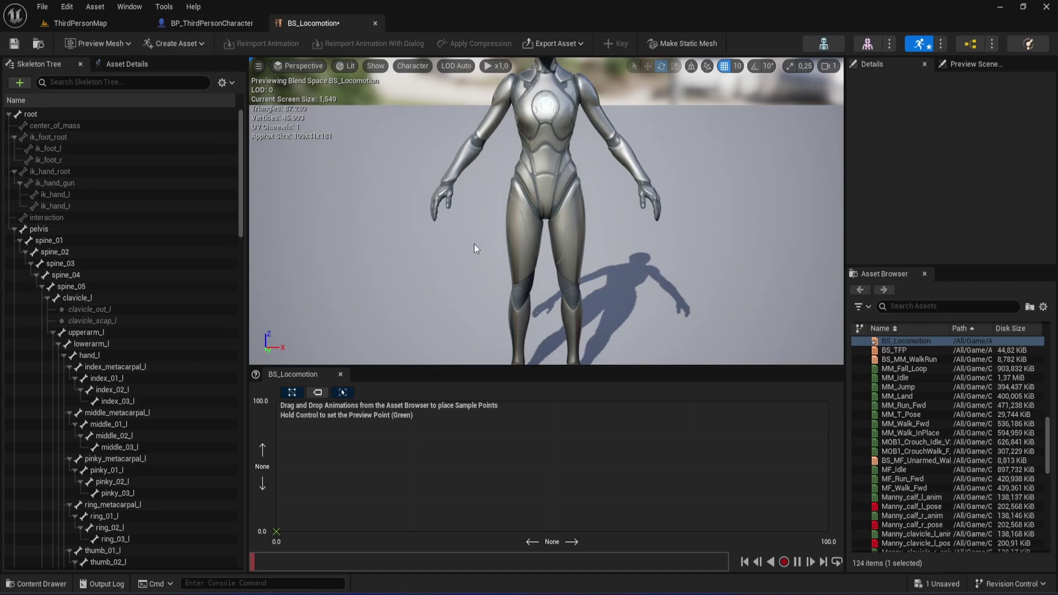
pyautogui.scroll(-5, 470, 245)
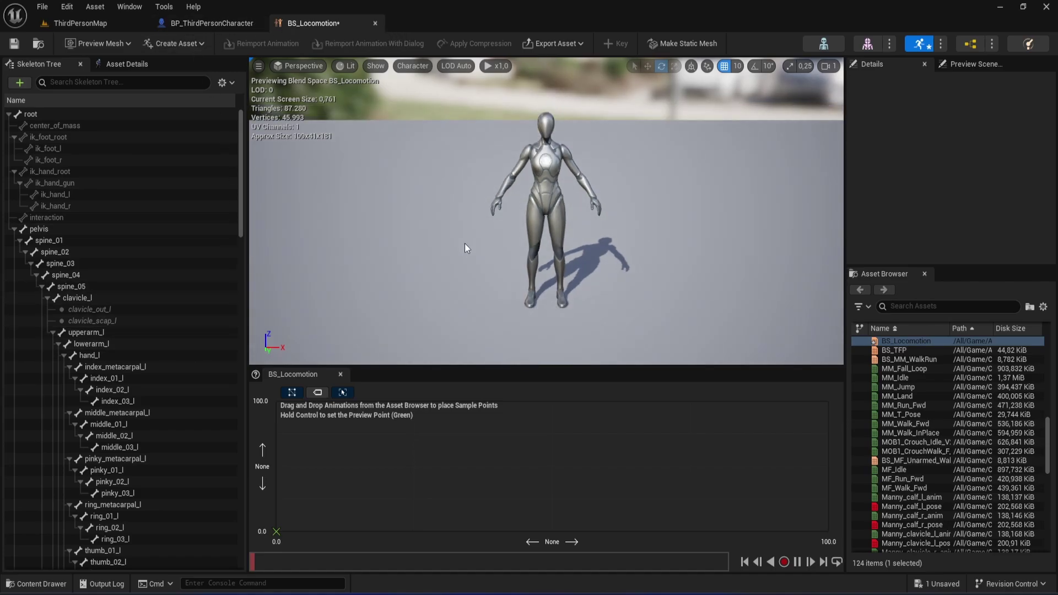
# In Asset Details, expand both axes, name the vertical axis Speed, and begin the -180 minimum
pyautogui.click(132, 65)
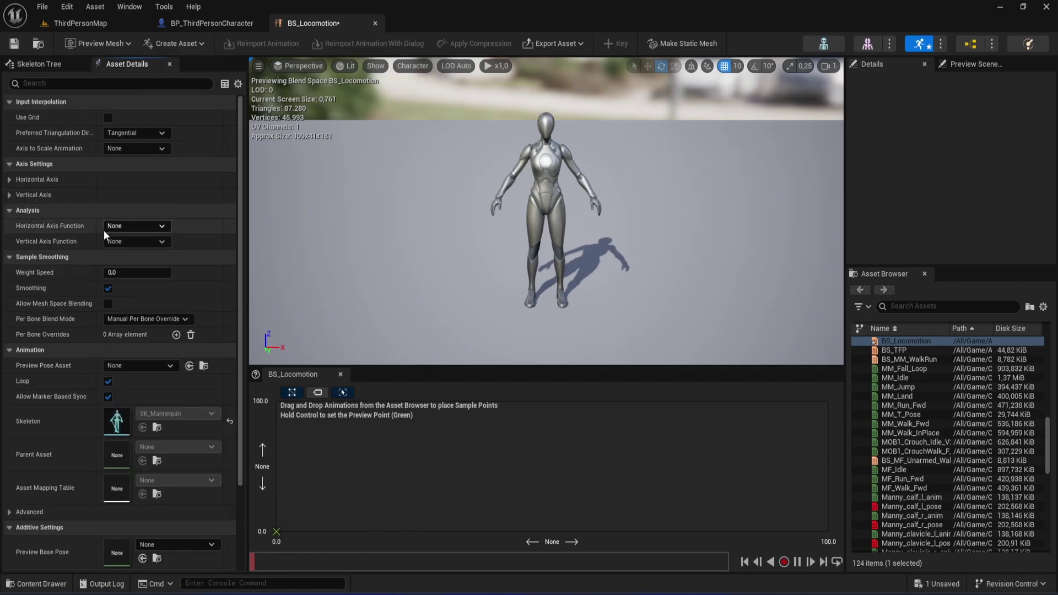
pyautogui.click(10, 180)
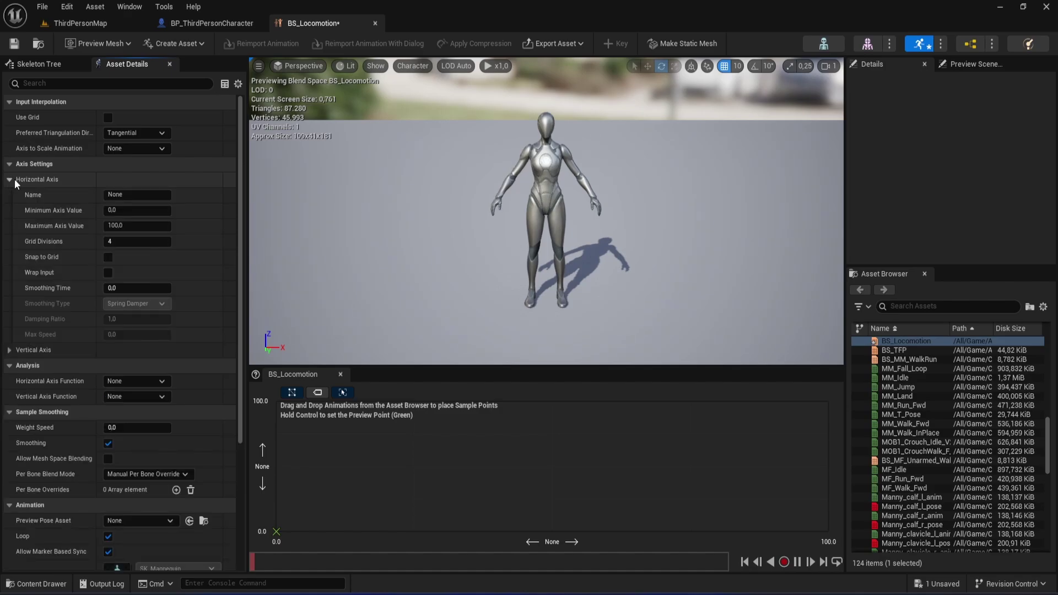
pyautogui.click(9, 351)
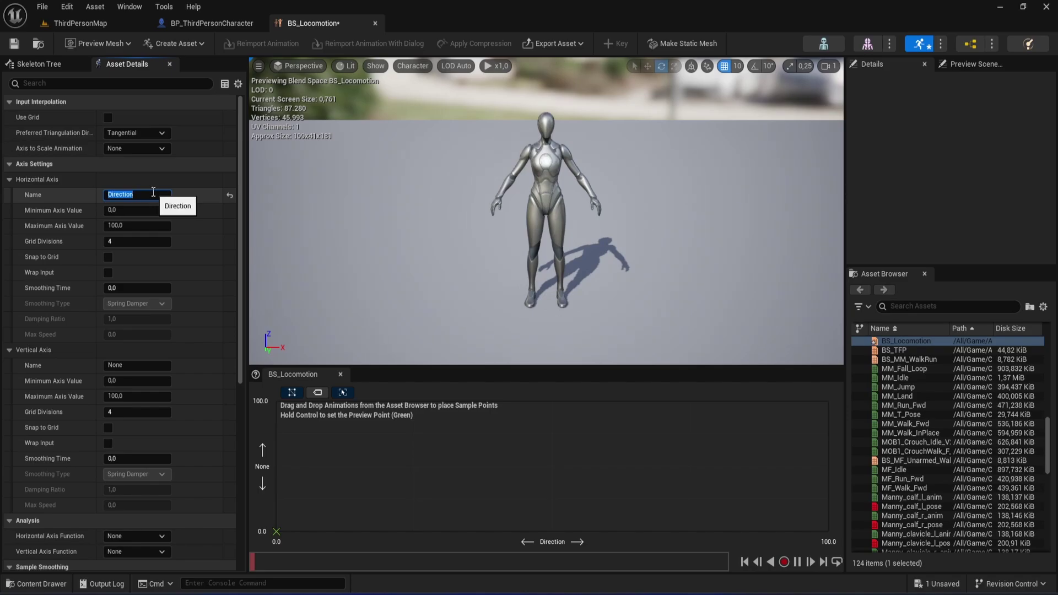
pyautogui.click(137, 367)
pyautogui.write('S')
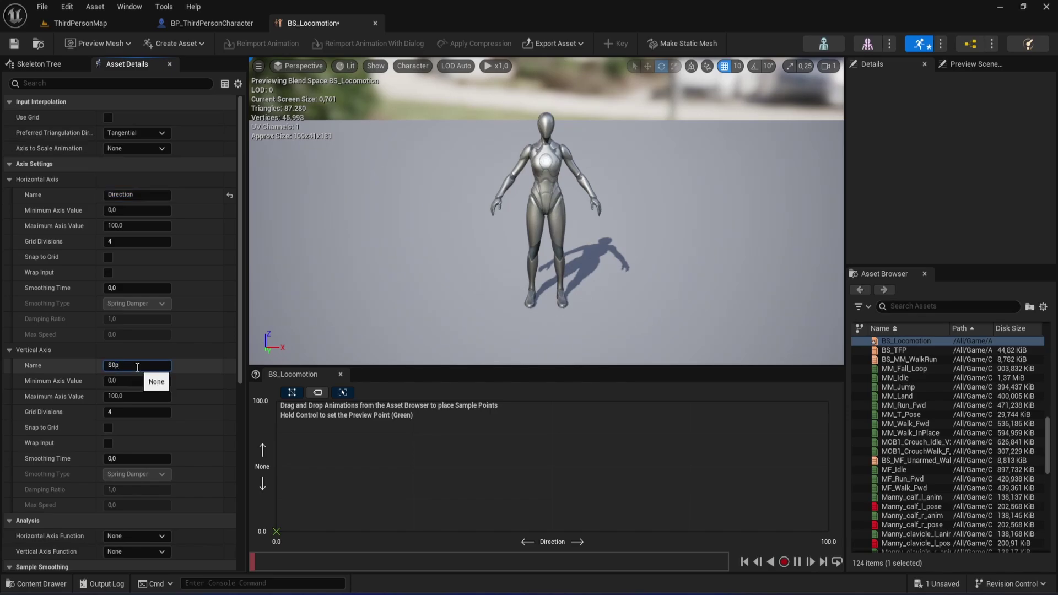
pyautogui.write('peed')
pyautogui.press('Return')
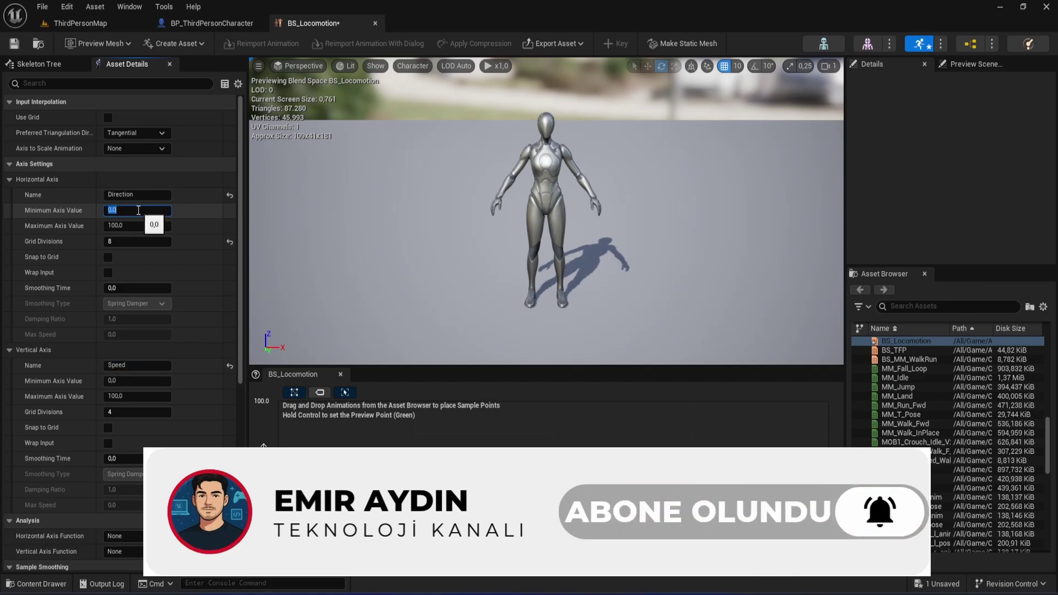
pyautogui.write('-18')
pyautogui.press('Tab')
pyautogui.write('180')
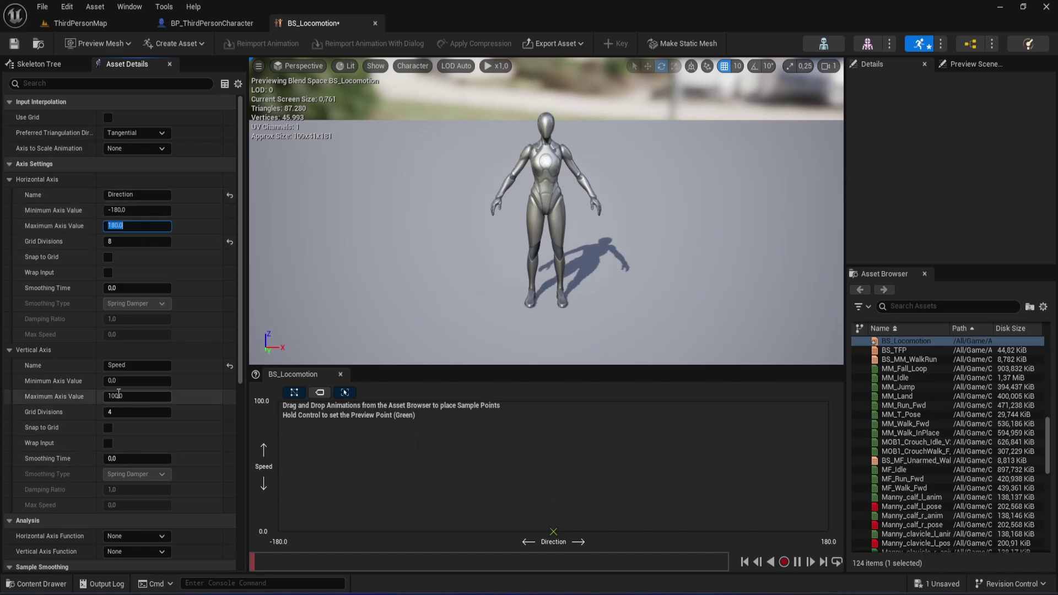
pyautogui.click(212, 23)
pyautogui.click(83, 204)
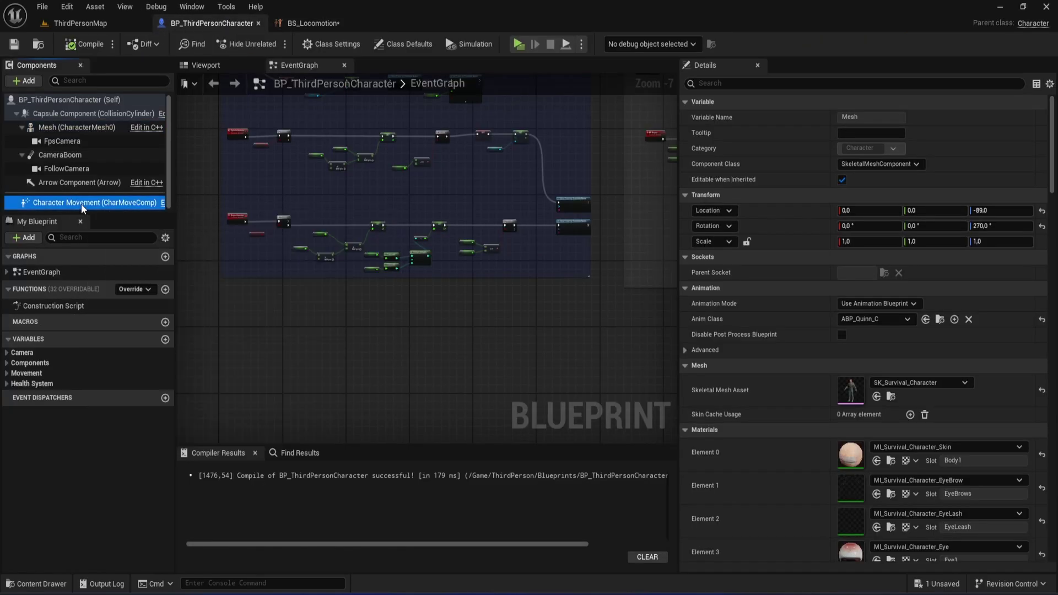
pyautogui.click(802, 88)
pyautogui.write('max')
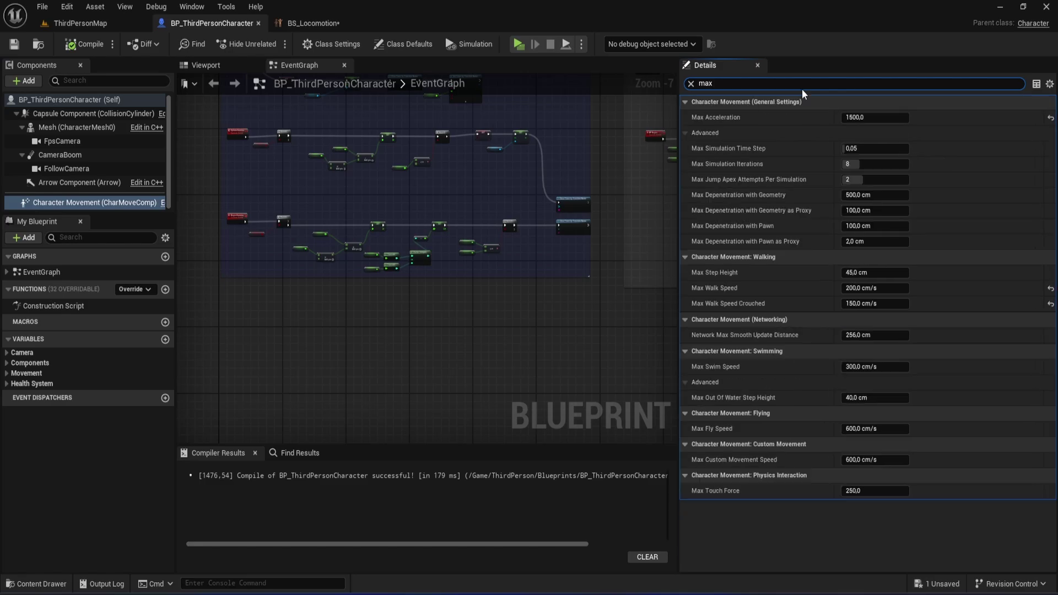
pyautogui.write(' walk')
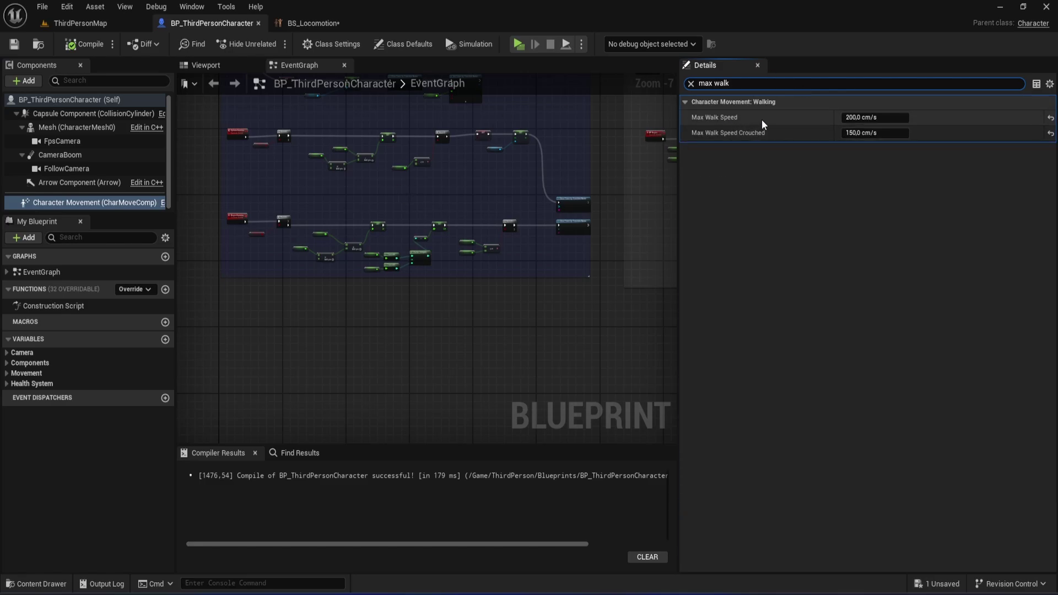
pyautogui.scroll(-2, 388, 369)
pyautogui.scroll(-1, 436, 202)
pyautogui.scroll(-1, 359, 277)
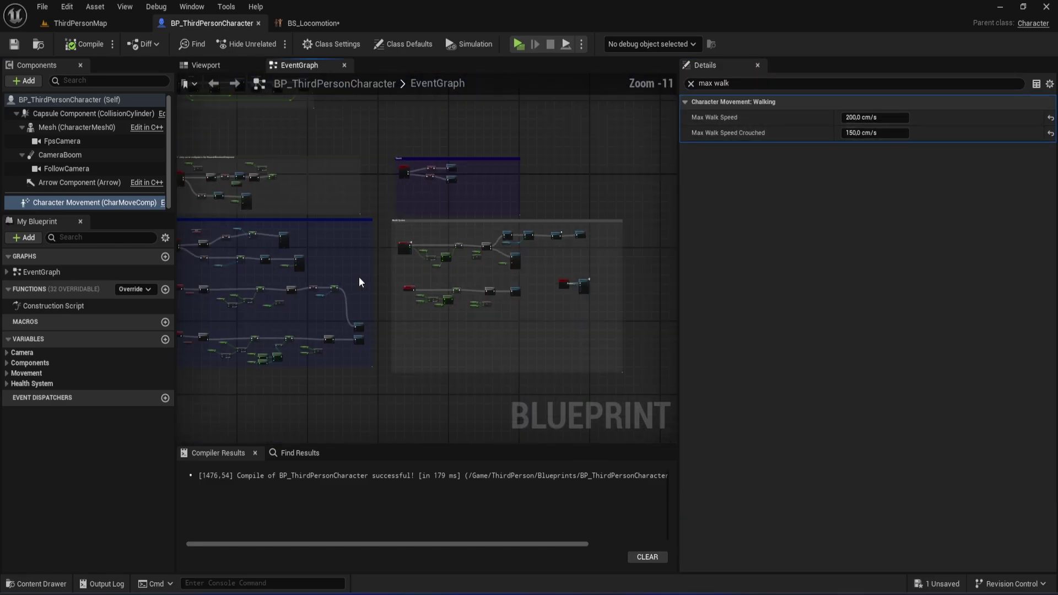
pyautogui.scroll(5, 462, 266)
pyautogui.scroll(4, 395, 257)
pyautogui.scroll(3, 403, 253)
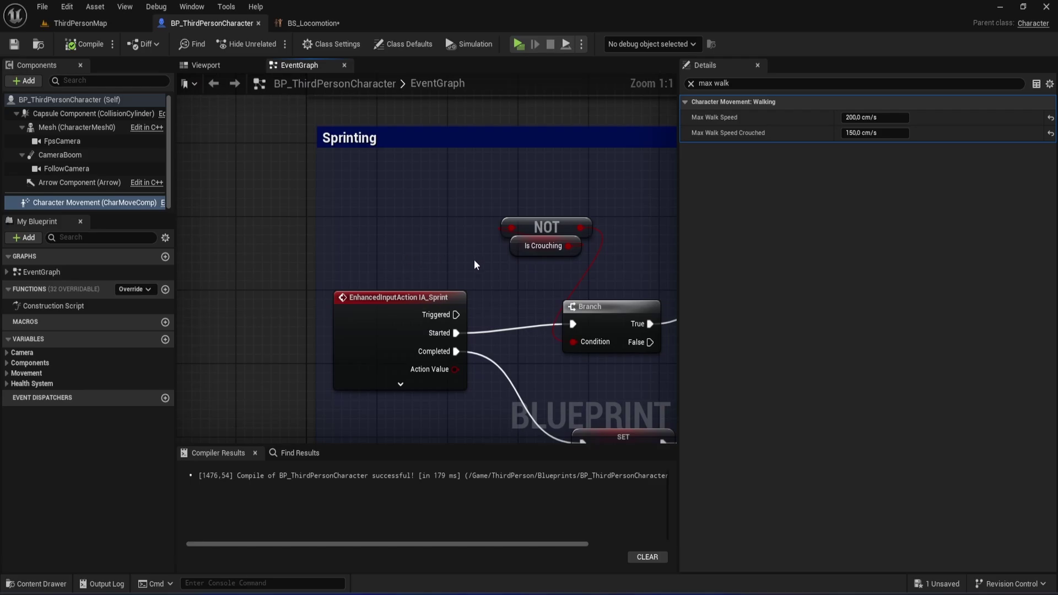
pyautogui.scroll(-2, 476, 265)
pyautogui.scroll(-2, 432, 202)
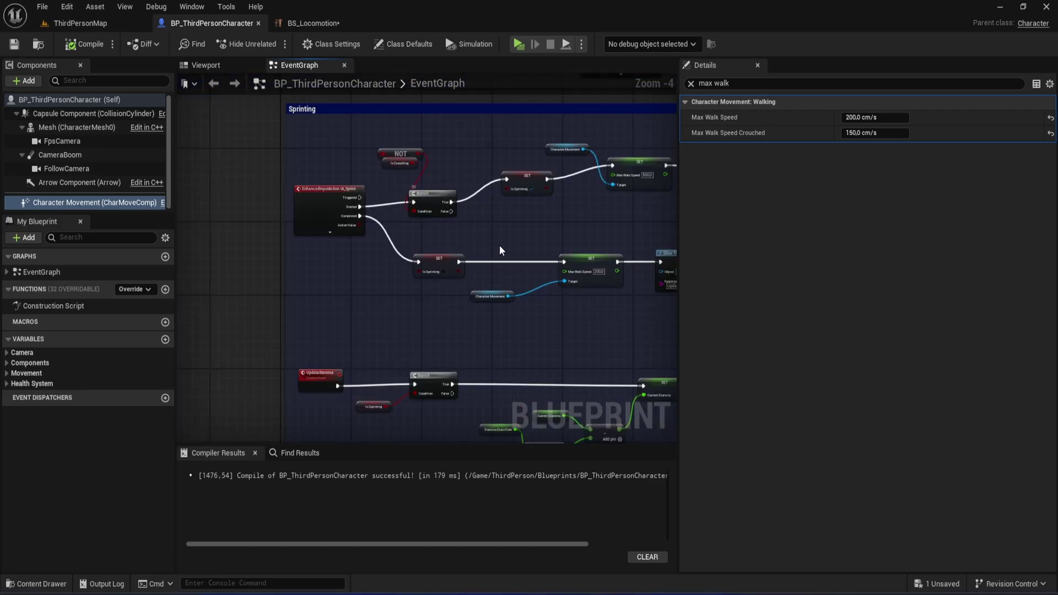
pyautogui.moveTo(500, 246); pyautogui.dragTo(397, 263, button='right')
pyautogui.moveTo(507, 250); pyautogui.dragTo(430, 240, button='right')
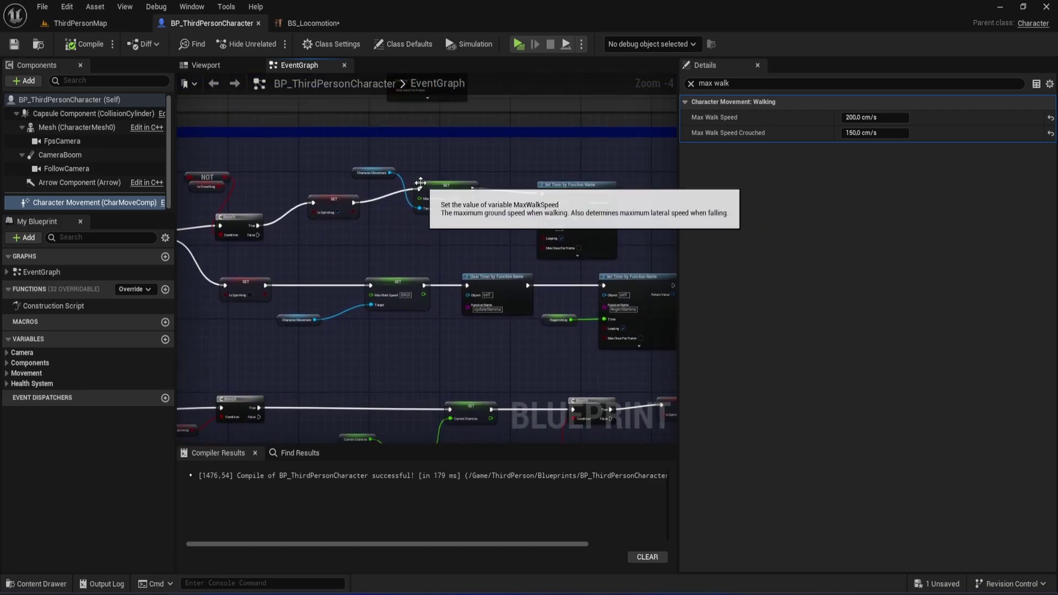
pyautogui.scroll(3, 418, 179)
pyautogui.moveTo(417, 165); pyautogui.dragTo(555, 271)
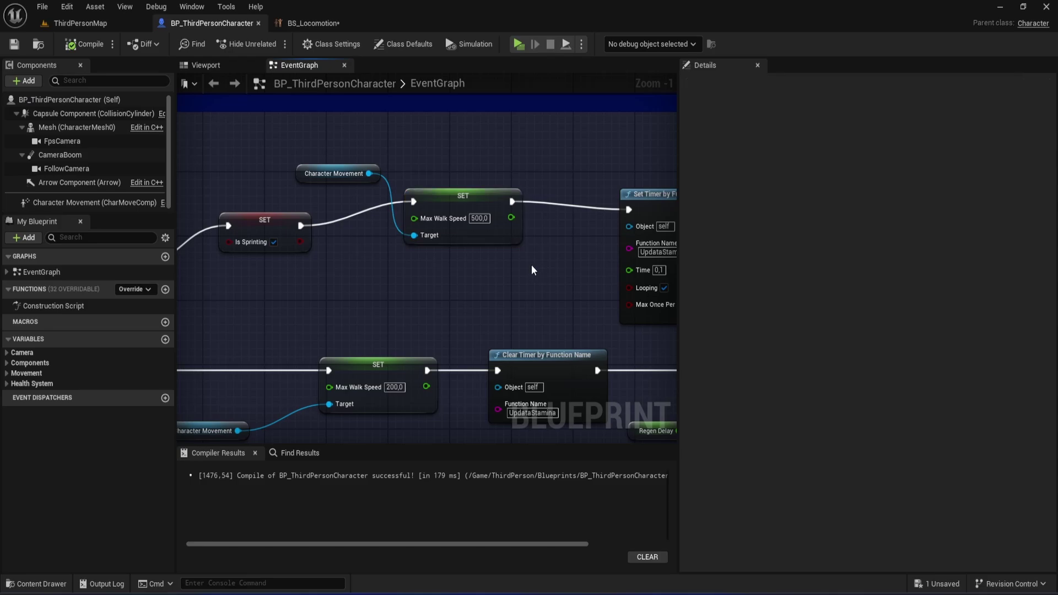
pyautogui.moveTo(385, 157)
pyautogui.mouseDown()
pyautogui.moveTo(464, 222)
pyautogui.moveTo(543, 253)
pyautogui.mouseUp()
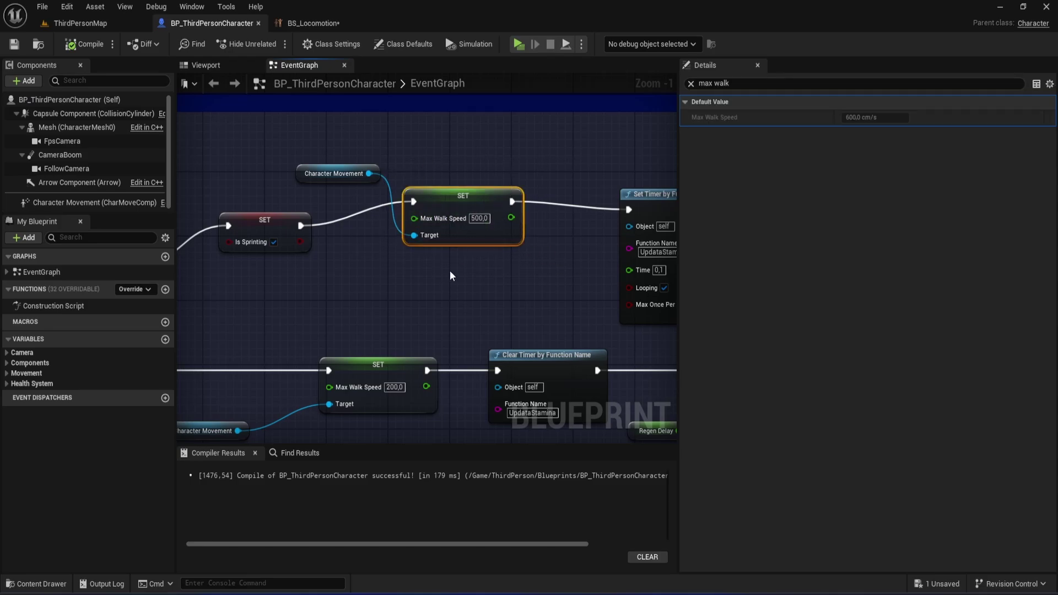
pyautogui.click(449, 270)
pyautogui.scroll(-2, 450, 270)
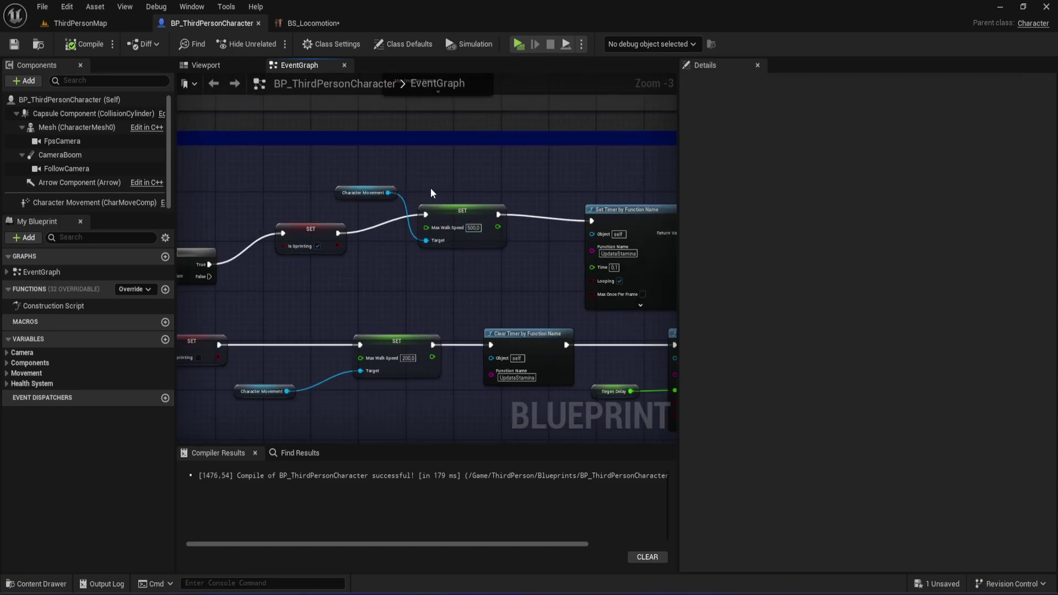
pyautogui.moveTo(415, 186); pyautogui.dragTo(524, 261)
pyautogui.click(507, 269)
# Save BS_Locomotion with its Speed maximum at 500 and bring up the Standing animations
pyautogui.click(332, 25)
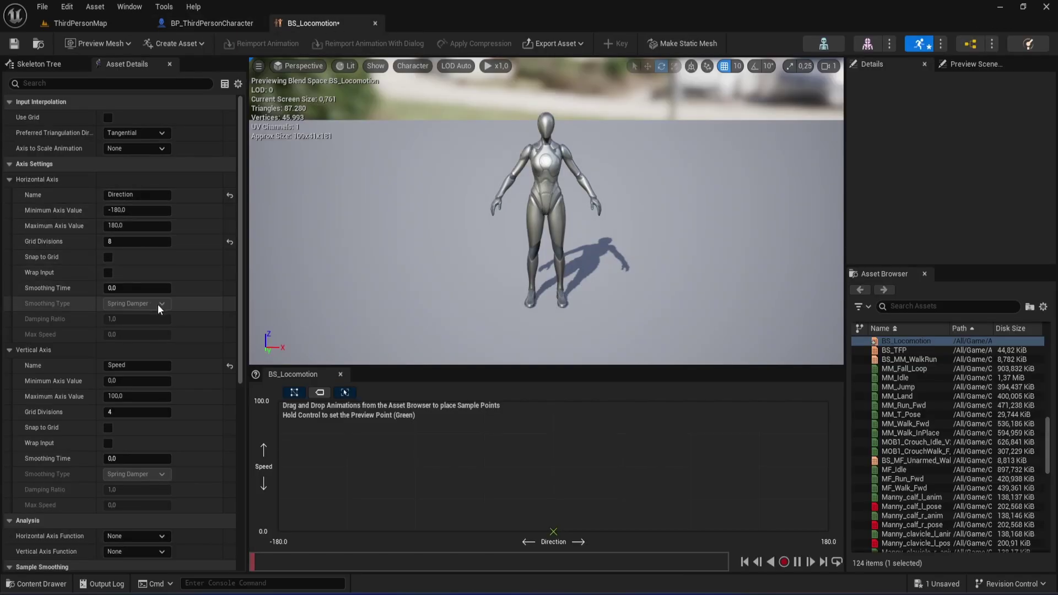
pyautogui.scroll(-2, 110, 353)
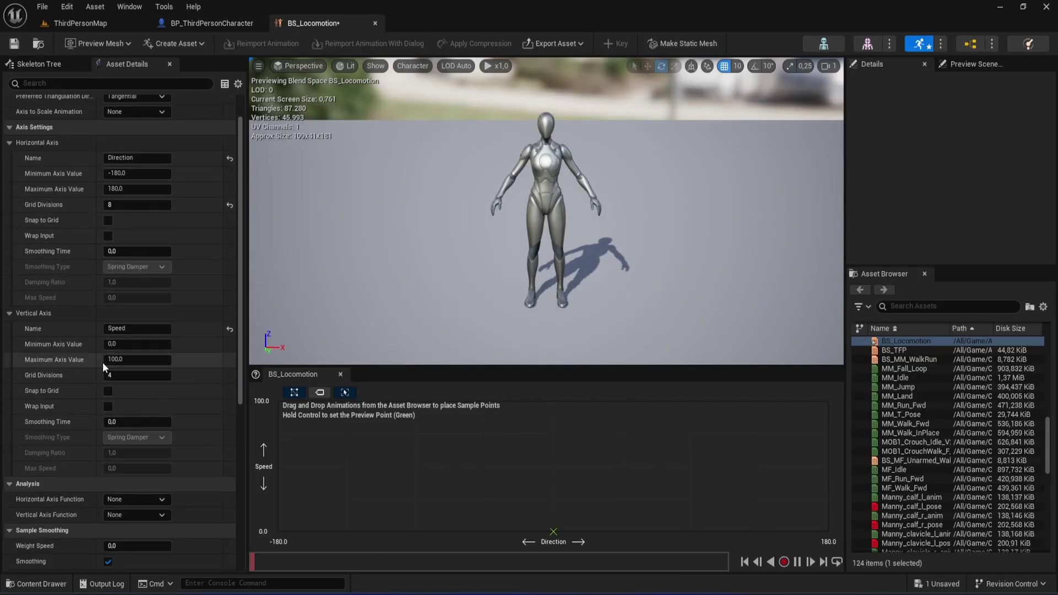
pyautogui.click(14, 44)
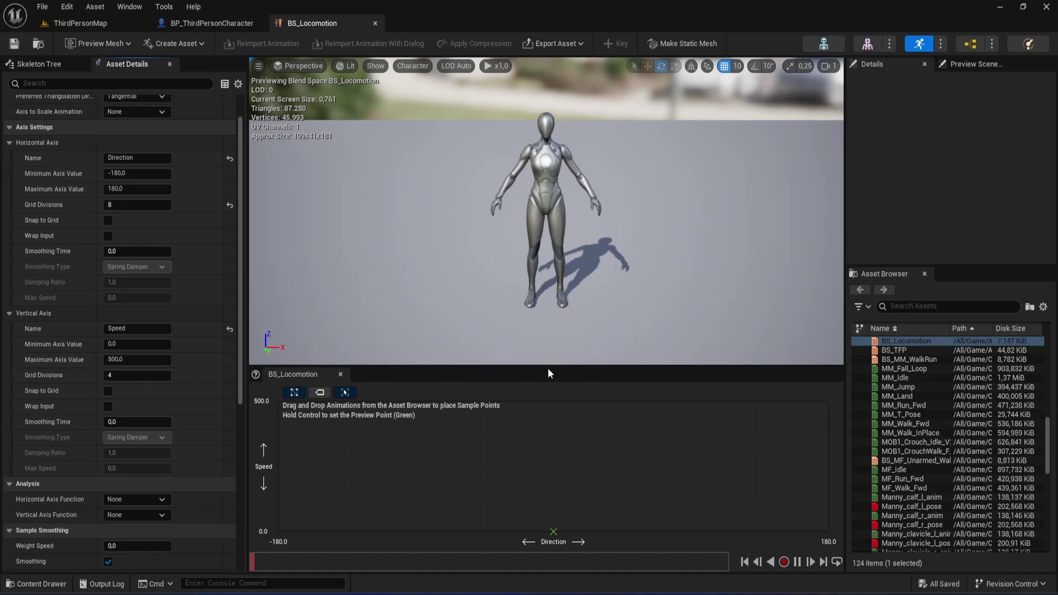
pyautogui.moveTo(551, 367); pyautogui.dragTo(552, 330)
pyautogui.hotkey('ctrl', 'space')
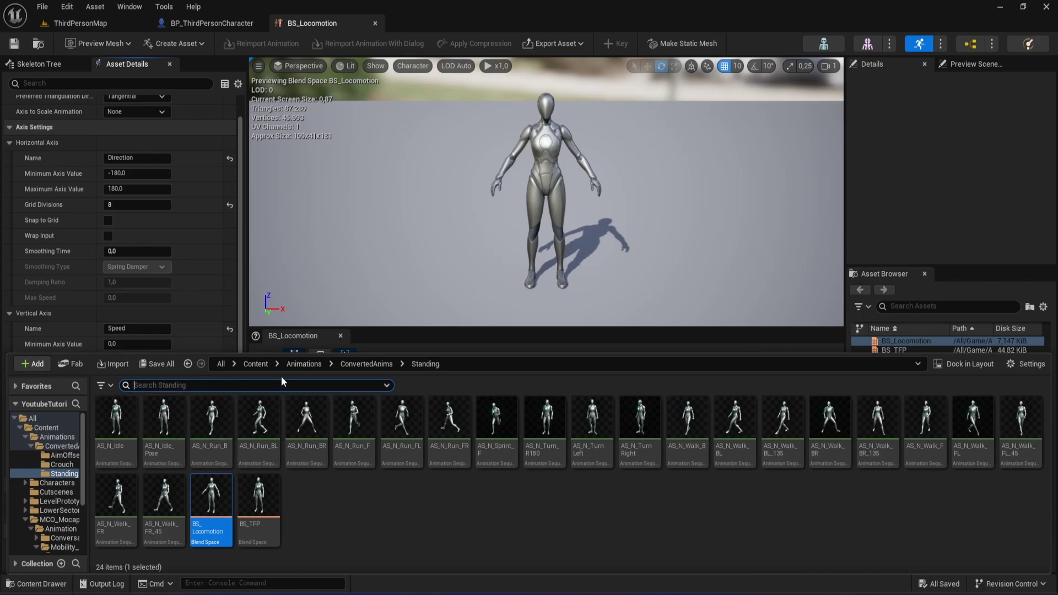
pyautogui.click(386, 505)
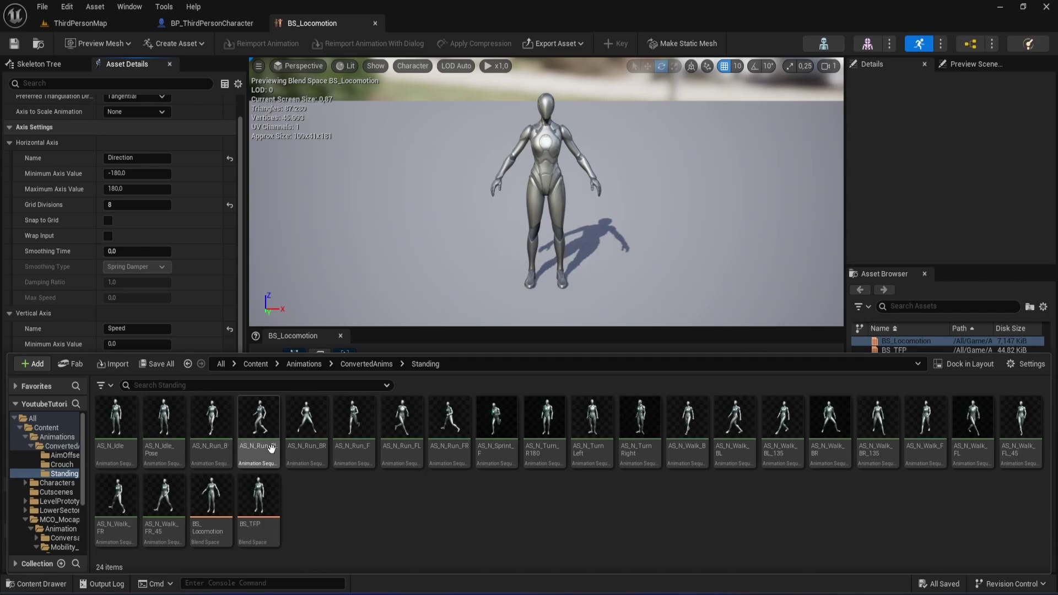
# Close the Content Drawer and filter the Asset Browser down to the AS_N animations
pyautogui.click(959, 307)
pyautogui.write('AS_')
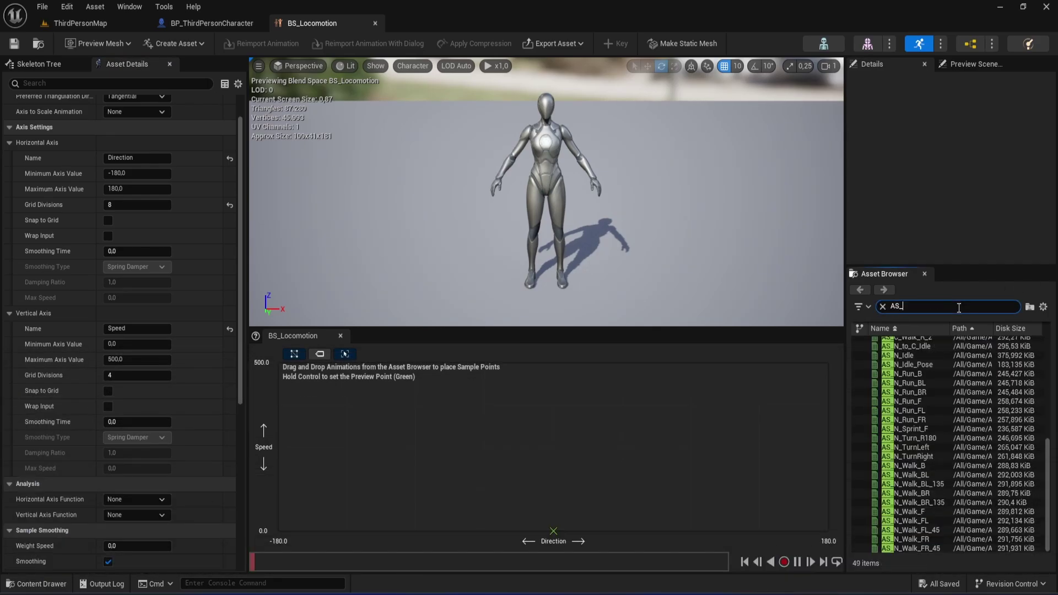
pyautogui.write('N')
pyautogui.scroll(5, 916, 475)
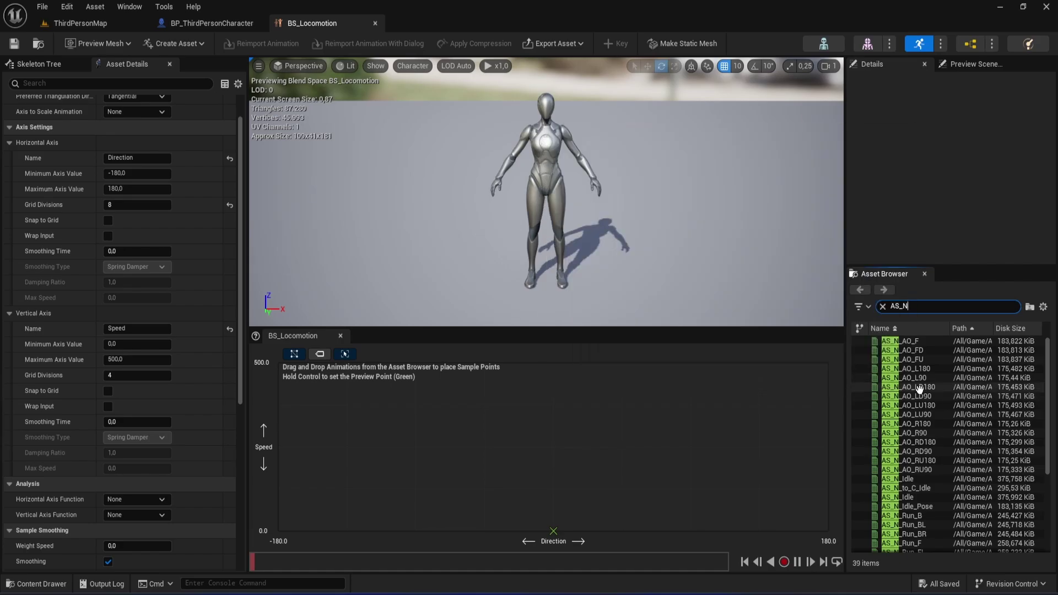
pyautogui.moveTo(918, 481)
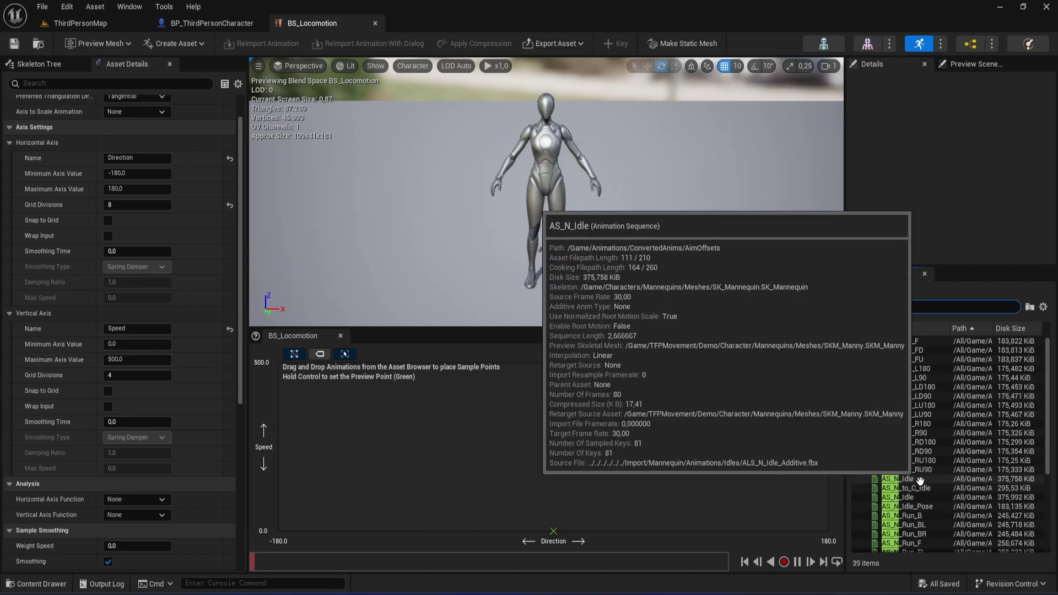
pyautogui.moveTo(919, 482); pyautogui.dragTo(904, 487)
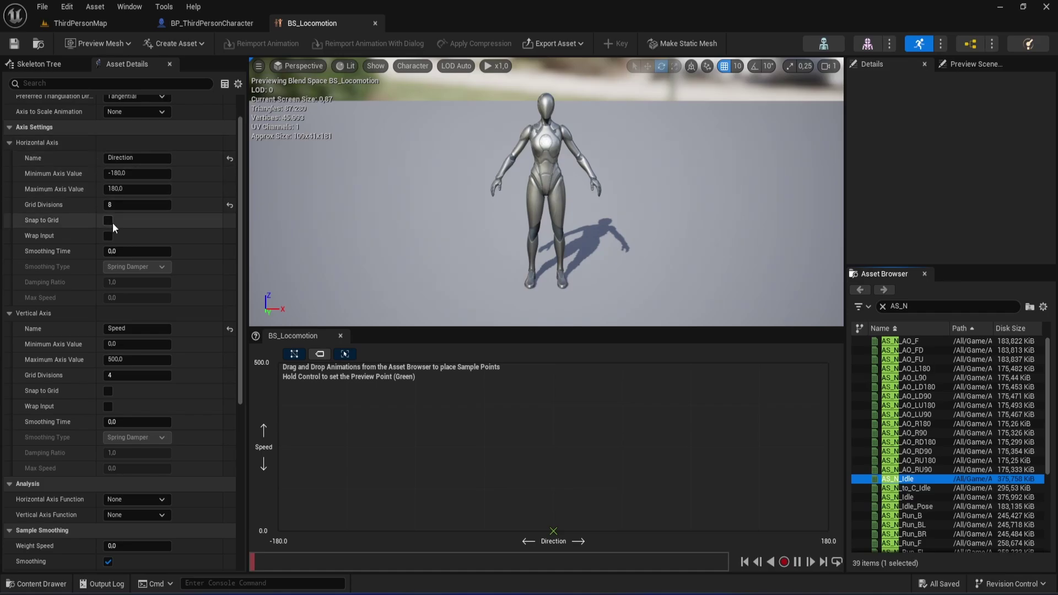
# Enable Snap to Grid on both the Direction and Speed axes
pyautogui.click(109, 221)
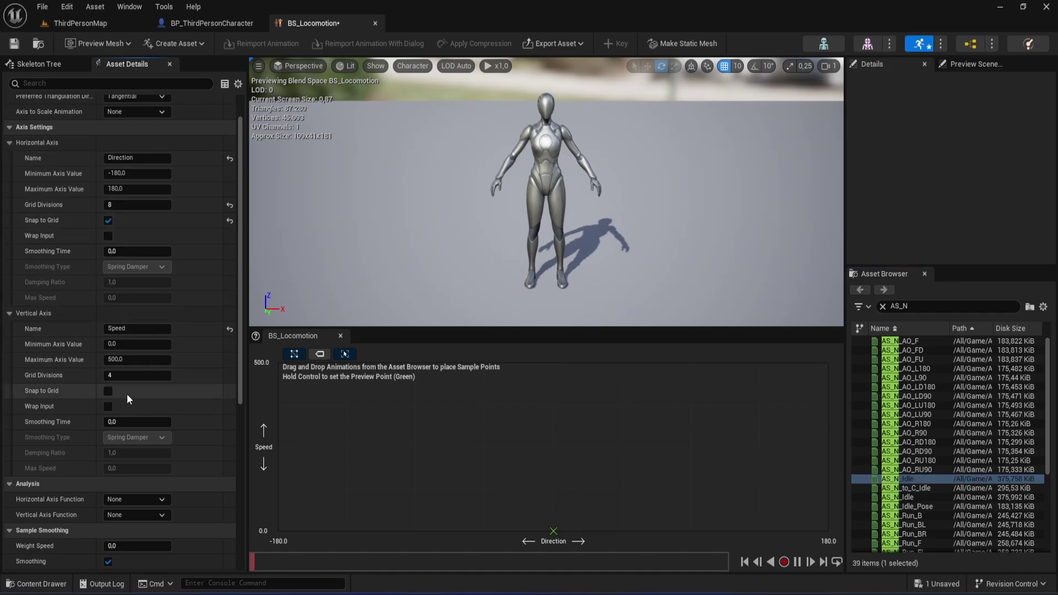
pyautogui.click(108, 391)
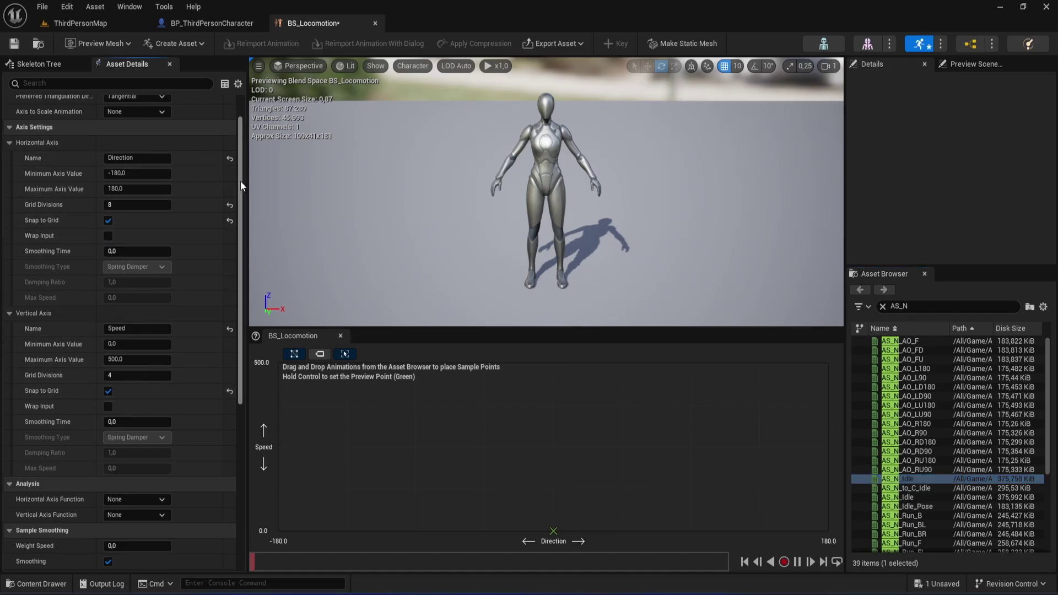
pyautogui.scroll(2, 241, 181)
pyautogui.moveTo(244, 165); pyautogui.dragTo(254, 323)
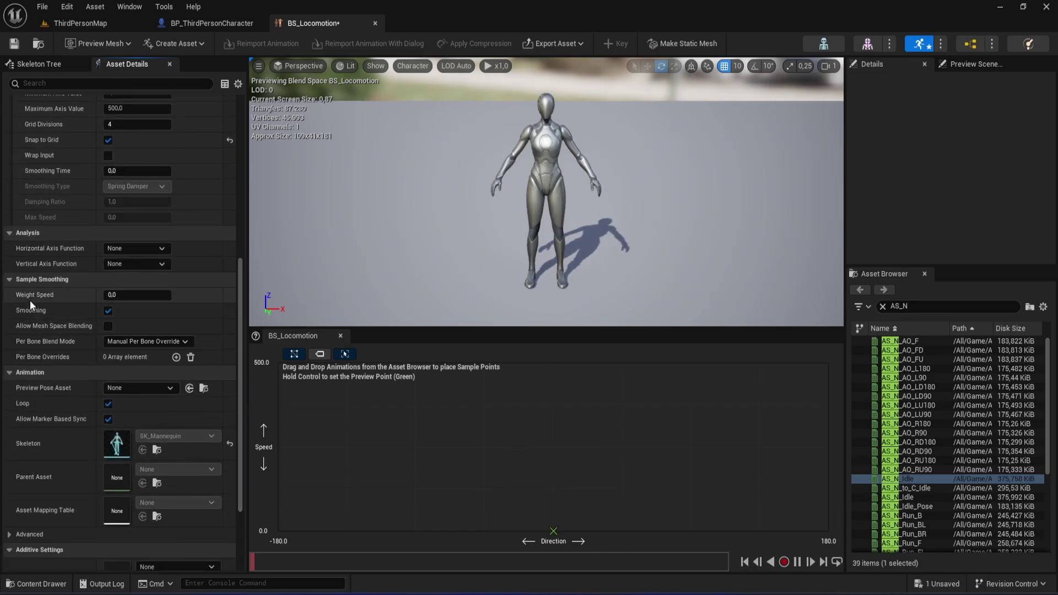
pyautogui.moveTo(54, 300)
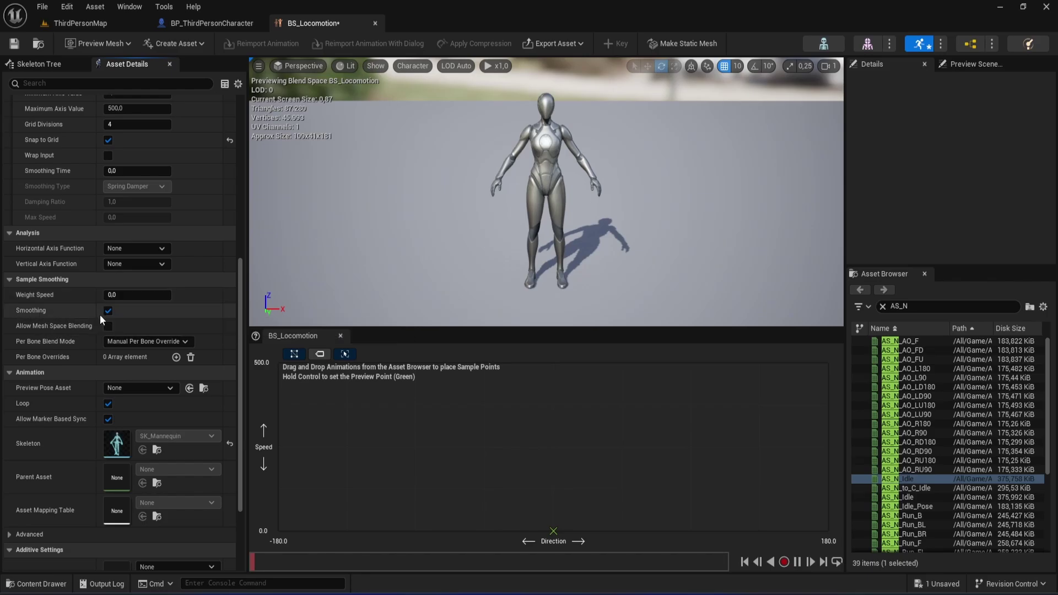
# Set the sample smoothing Weight Speed to 3.0
pyautogui.hotkey('shift', 'Tab')
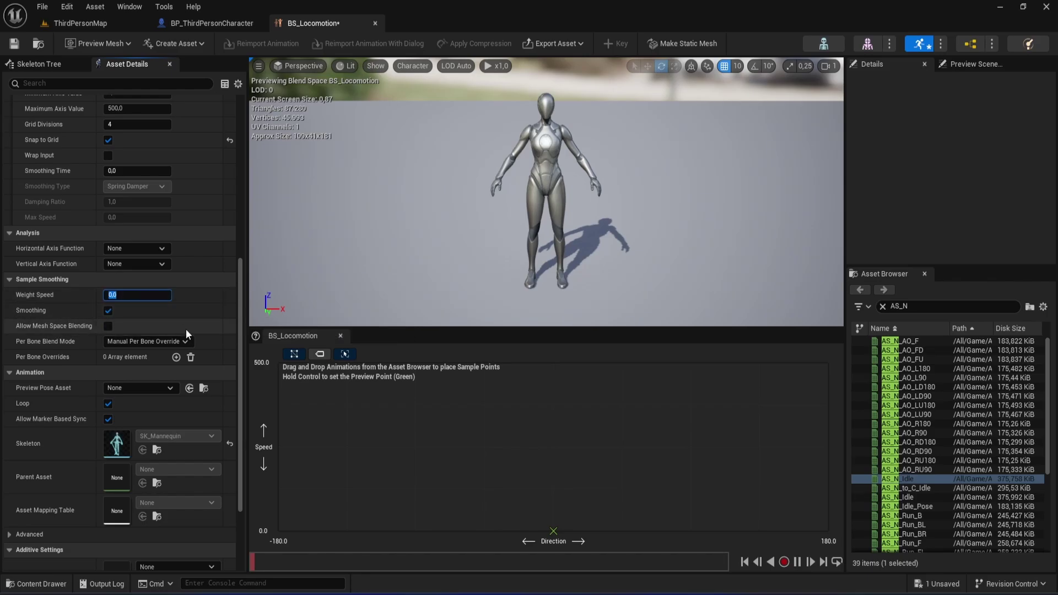
pyautogui.write('3')
pyautogui.press('Return')
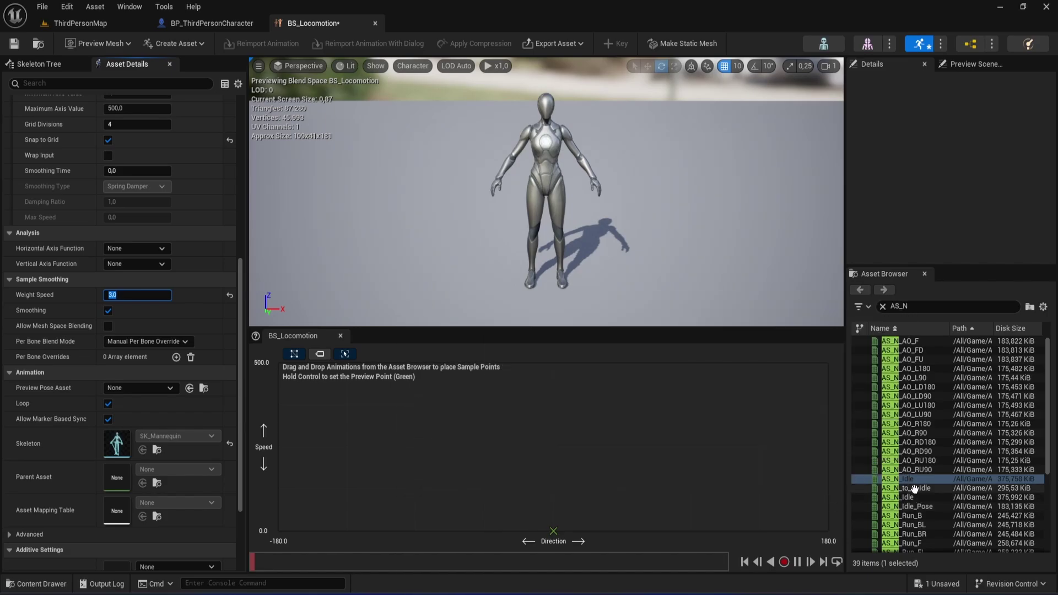
# Place nine AS_N_Idle samples along Speed 0, from Direction 180 to -180
pyautogui.moveTo(914, 478)
pyautogui.moveTo(914, 478); pyautogui.dragTo(830, 531)
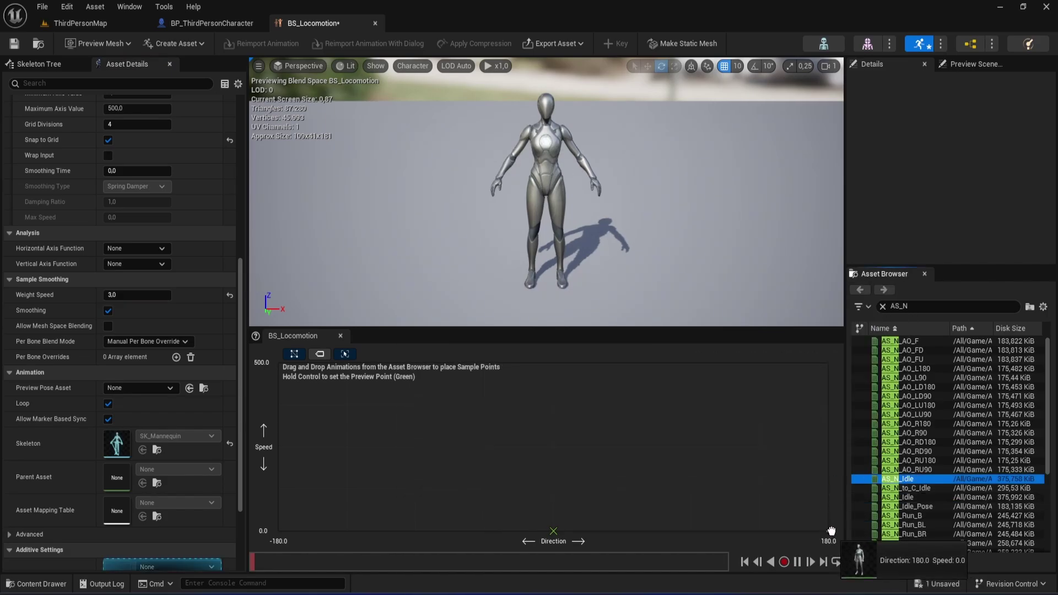
pyautogui.moveTo(904, 479); pyautogui.dragTo(759, 531)
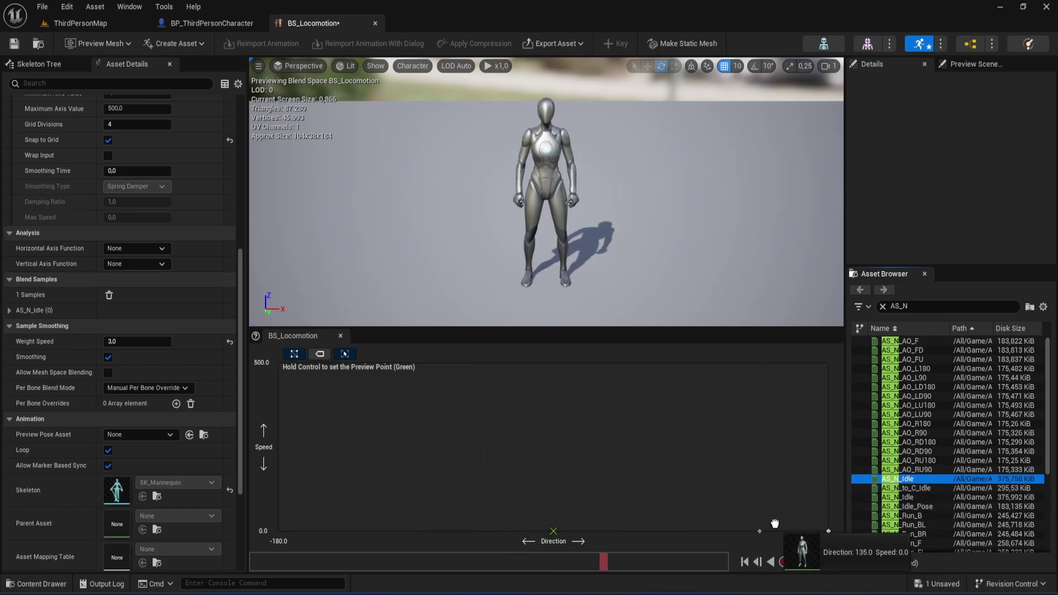
pyautogui.moveTo(696, 525); pyautogui.dragTo(691, 531)
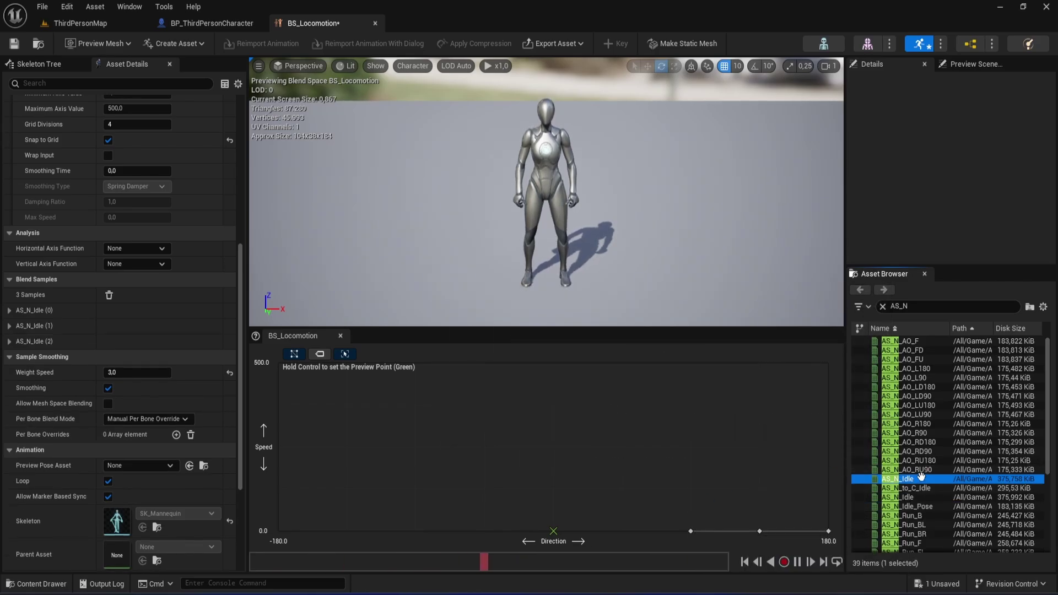
pyautogui.moveTo(898, 480); pyautogui.dragTo(623, 531)
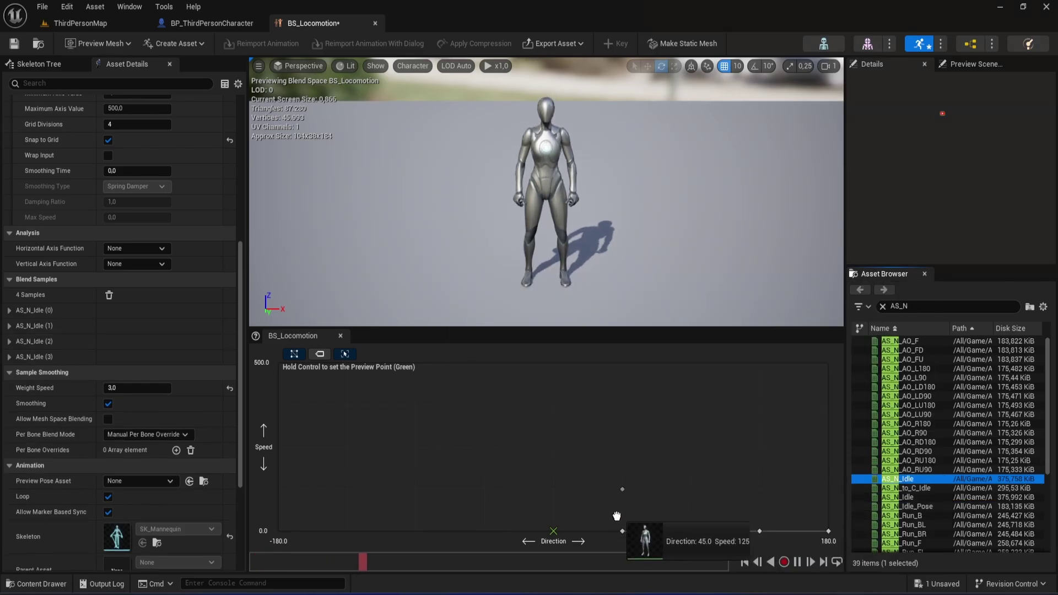
pyautogui.moveTo(944, 479); pyautogui.dragTo(554, 531)
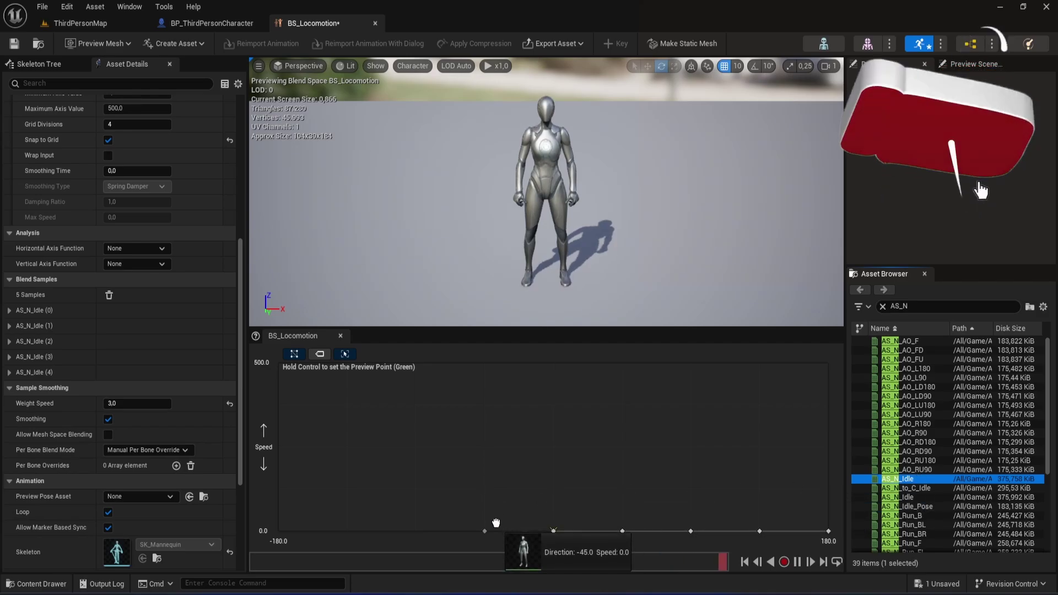
pyautogui.moveTo(919, 479); pyautogui.dragTo(485, 531)
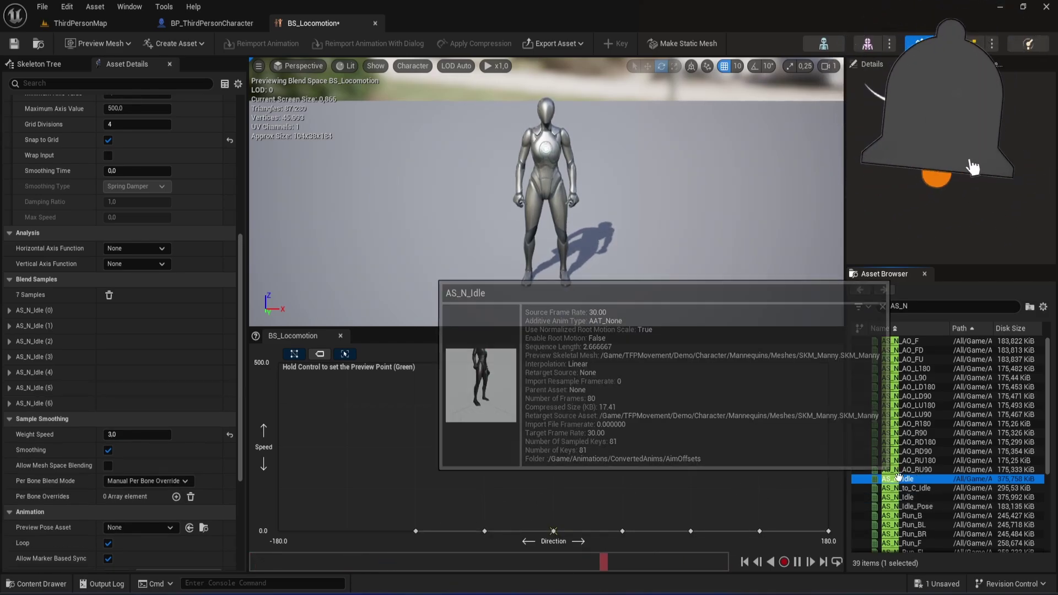
pyautogui.moveTo(899, 479); pyautogui.dragTo(347, 531)
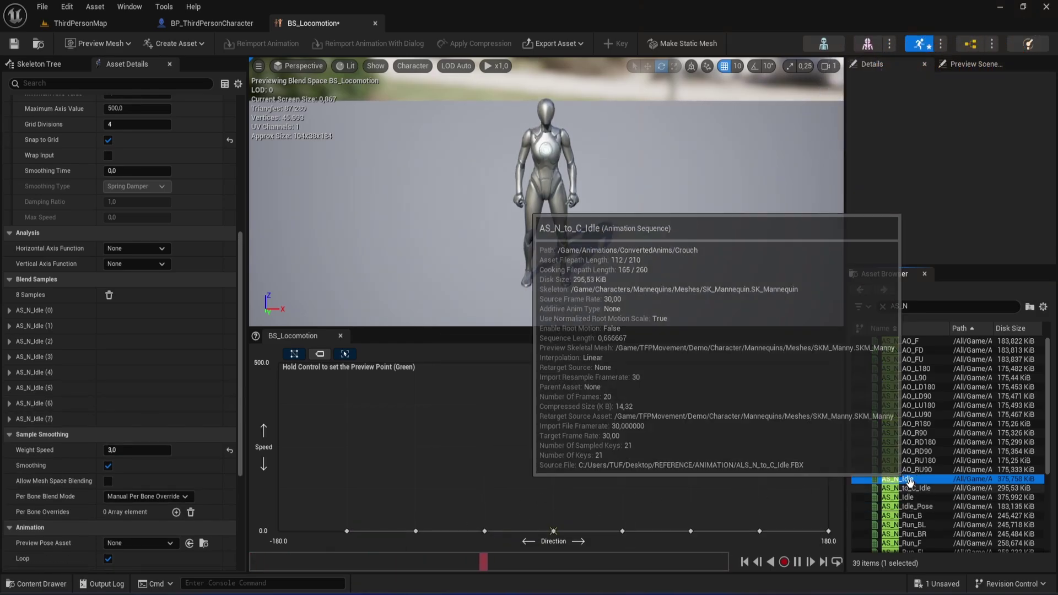
pyautogui.moveTo(904, 479); pyautogui.dragTo(287, 527)
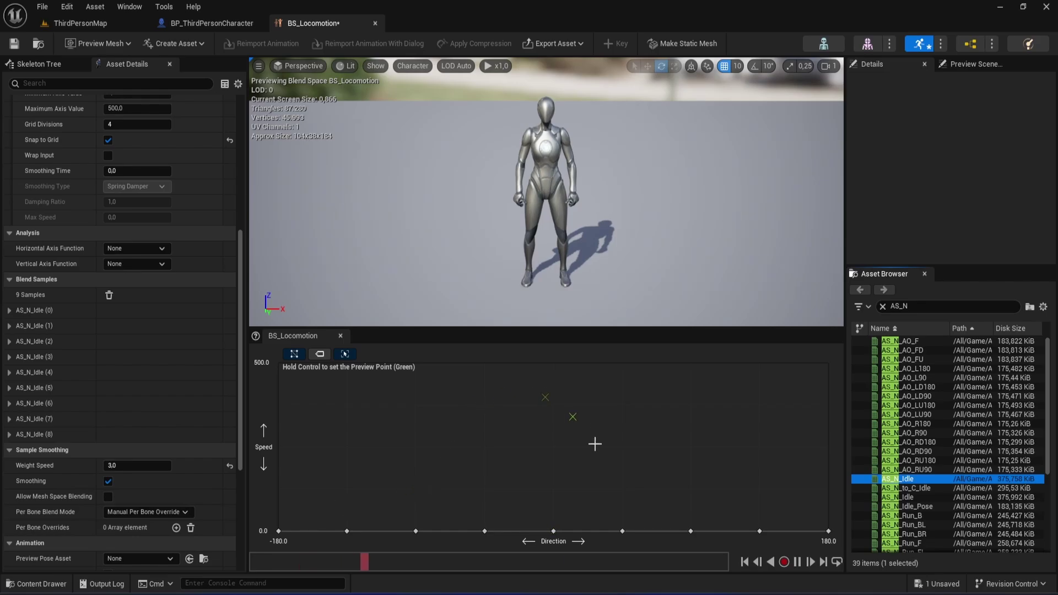
pyautogui.moveTo(546, 193); pyautogui.dragTo(634, 193)
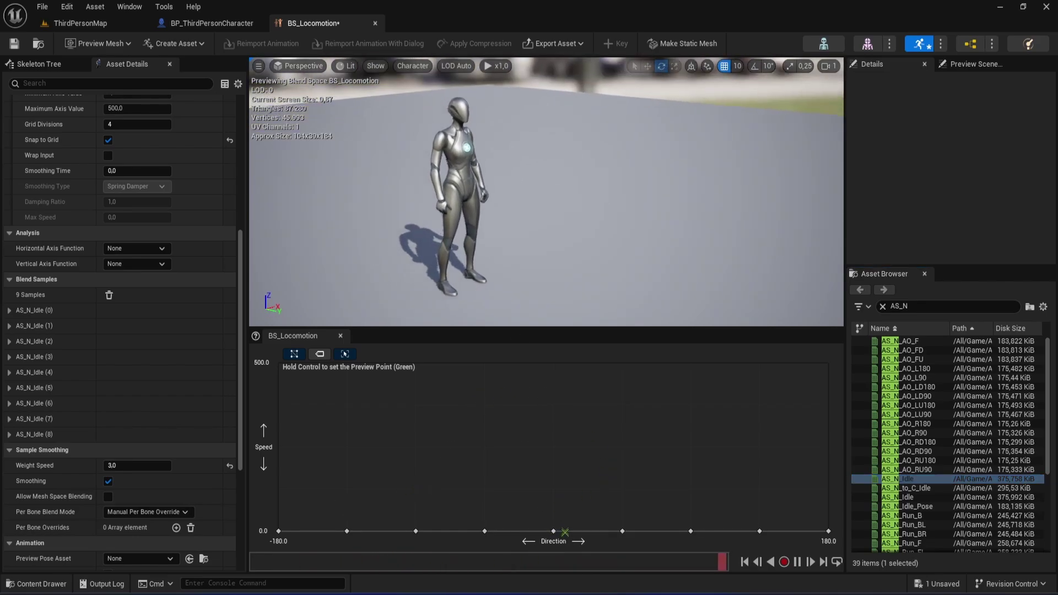
pyautogui.moveTo(771, 252); pyautogui.dragTo(689, 252)
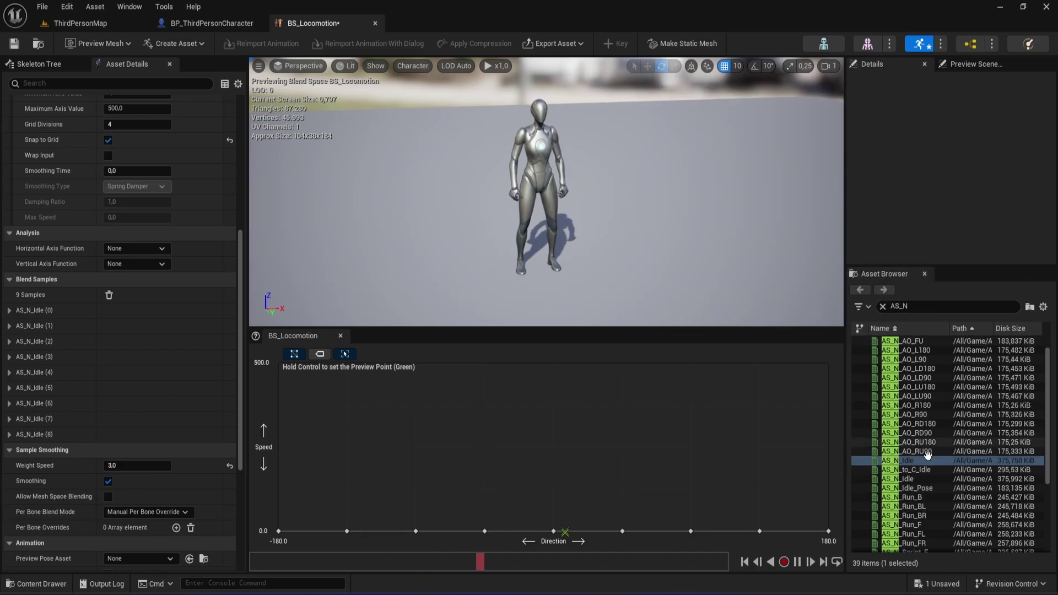
# Drag AS_N_Walk_F from the Asset Browser onto Direction 0, Speed 250 in the graph
pyautogui.scroll(-3, 913, 444)
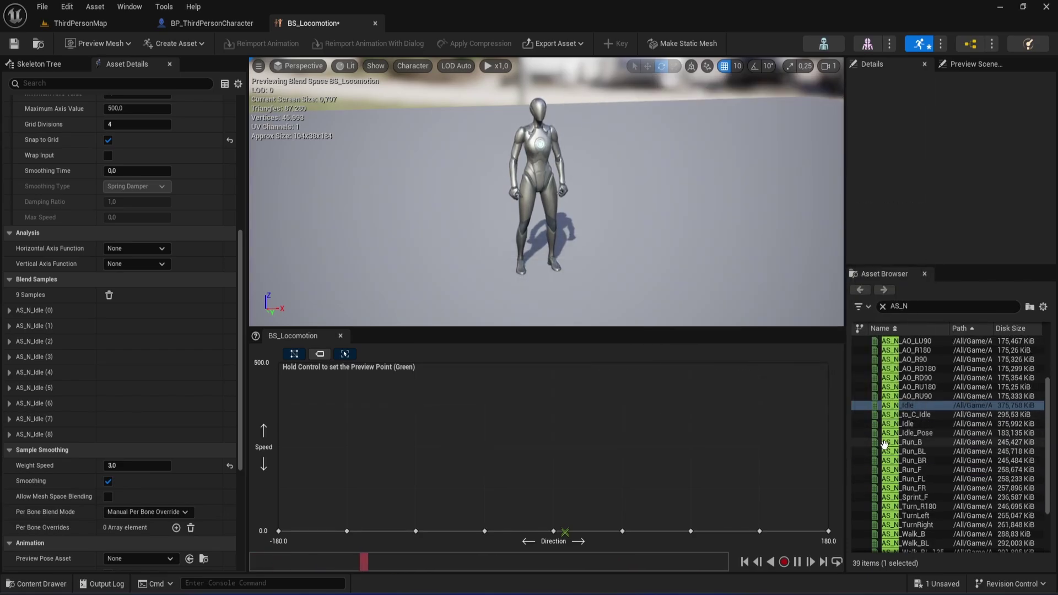
pyautogui.scroll(-2, 899, 443)
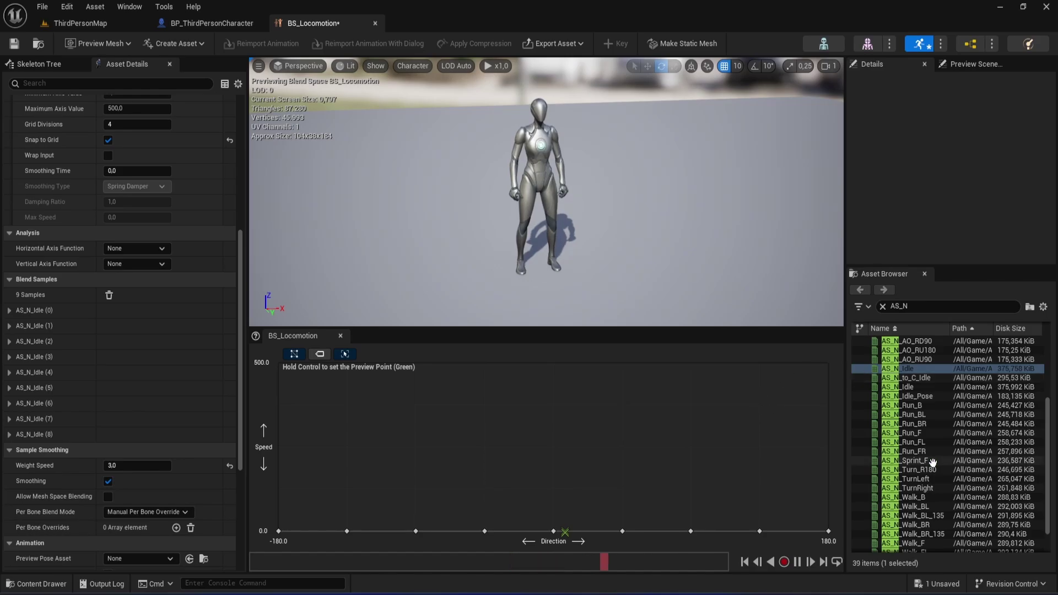
pyautogui.scroll(-1, 921, 472)
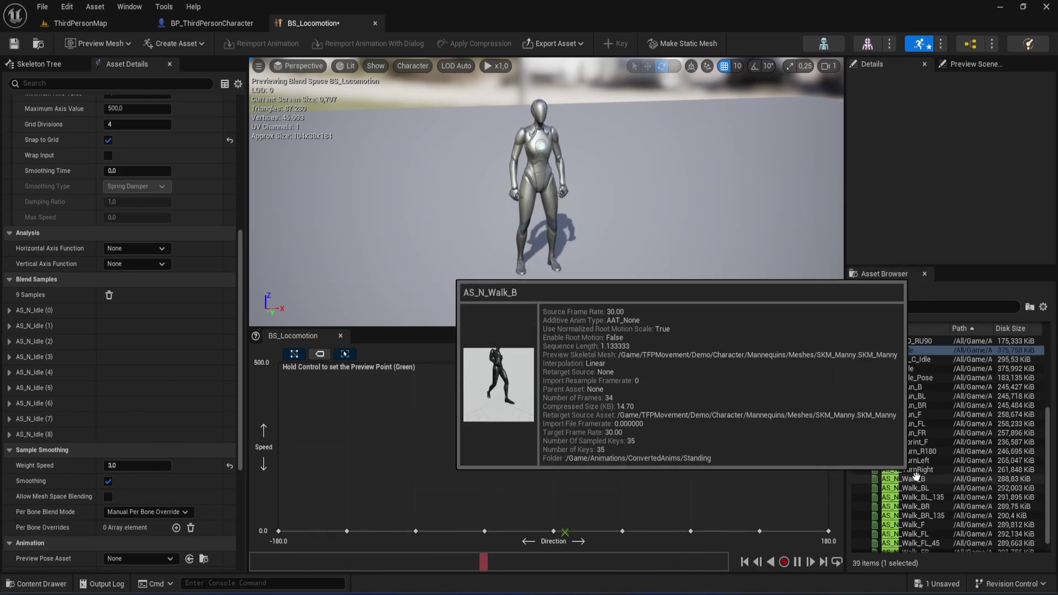
pyautogui.moveTo(915, 525); pyautogui.dragTo(557, 451)
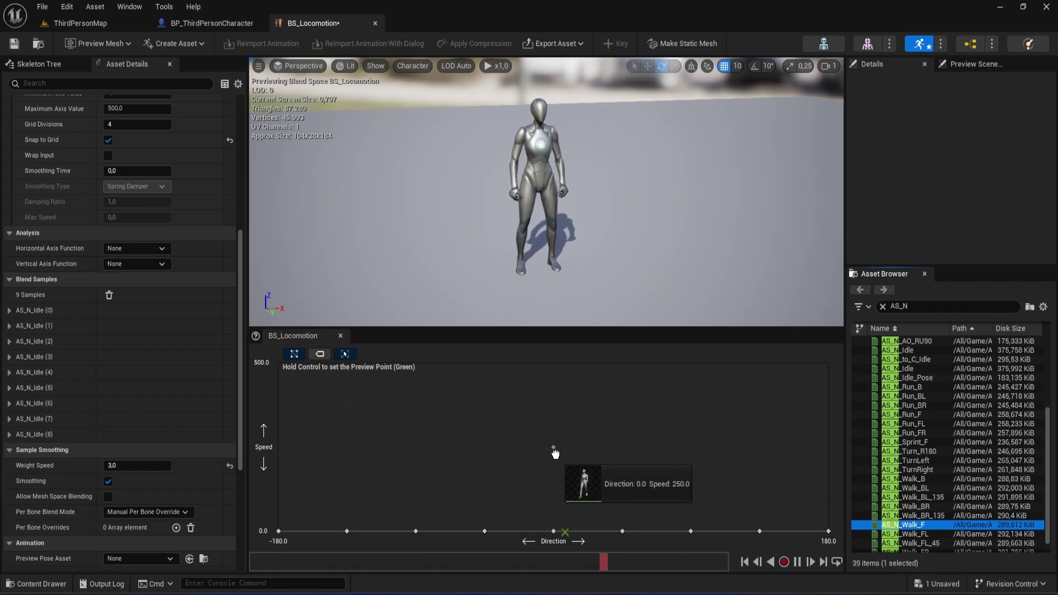
pyautogui.moveTo(556, 452); pyautogui.dragTo(554, 448)
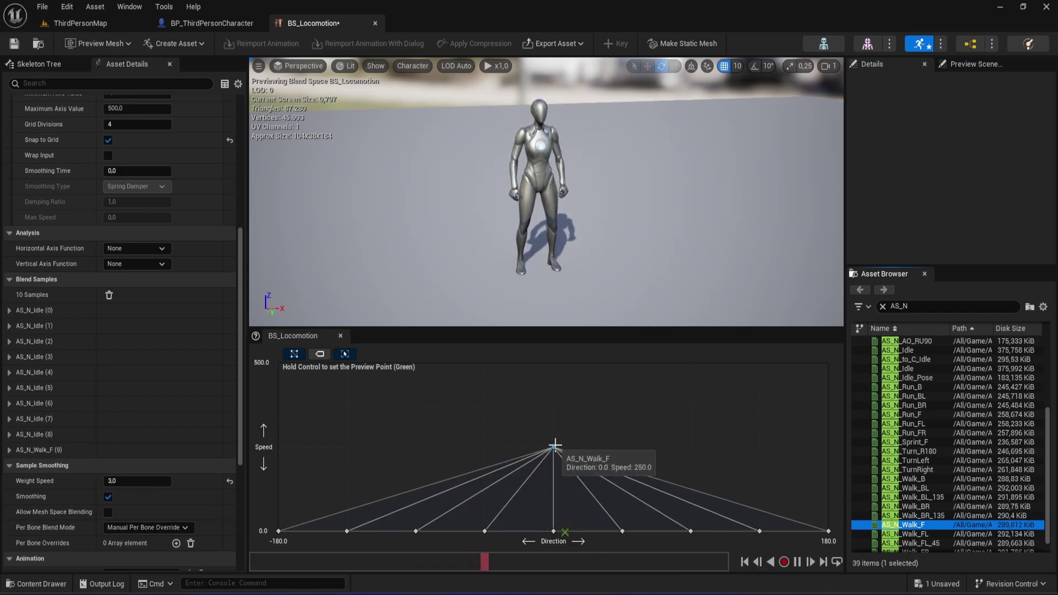
# Set the Speed axis Grid Divisions to 5, snapping AS_N_Walk_F to Speed 200
pyautogui.click(553, 448)
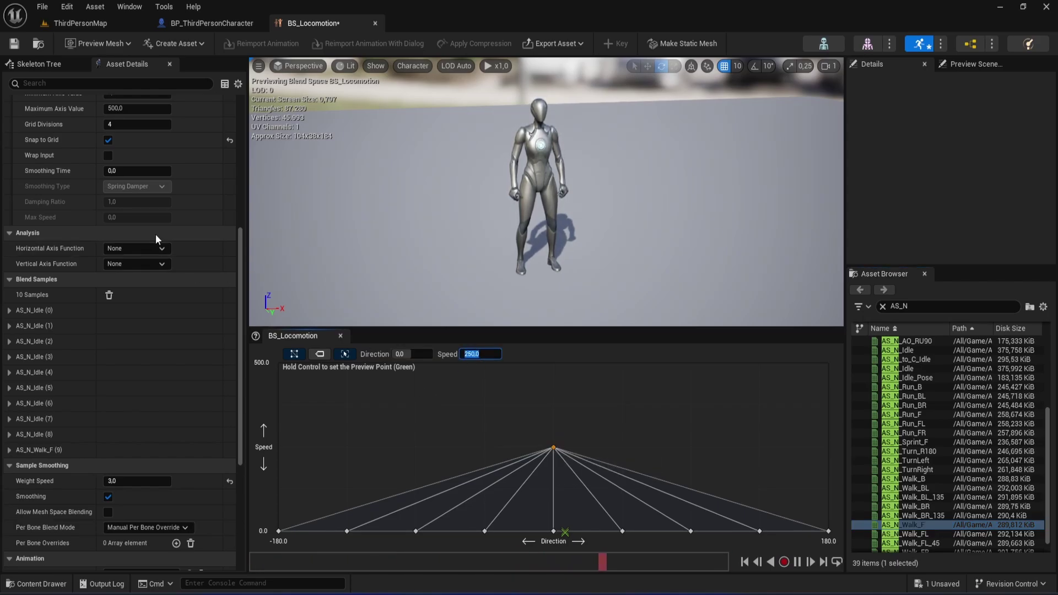
pyautogui.scroll(2, 158, 238)
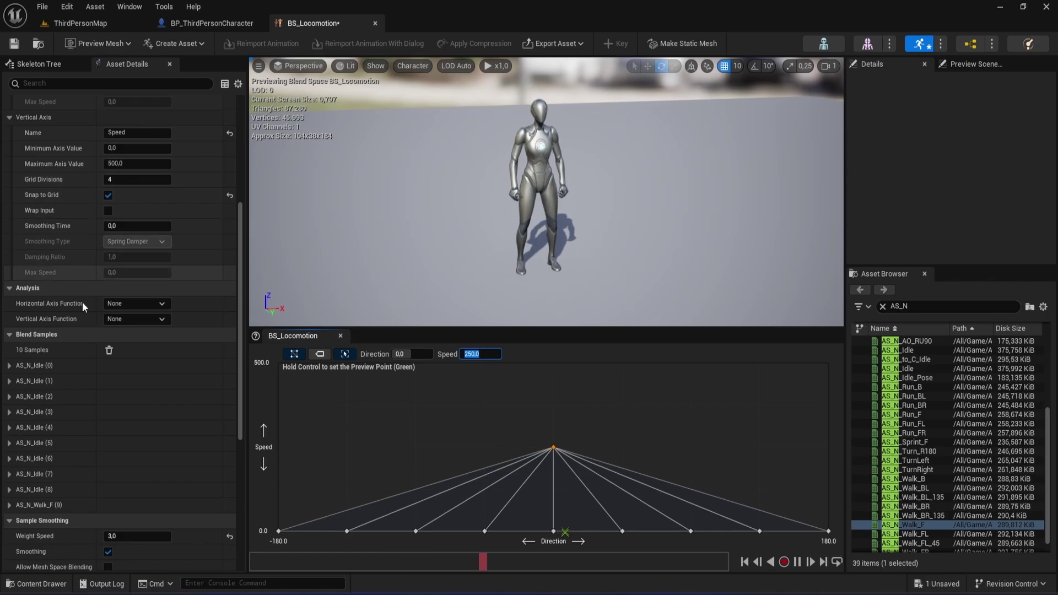
pyautogui.click(157, 179)
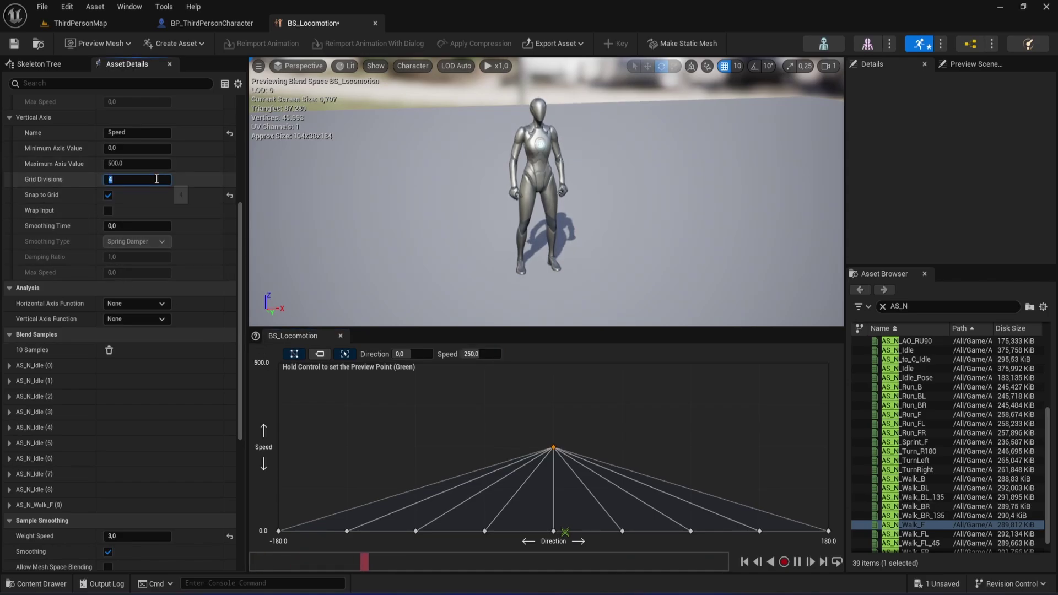
pyautogui.write('5')
pyautogui.press('Return')
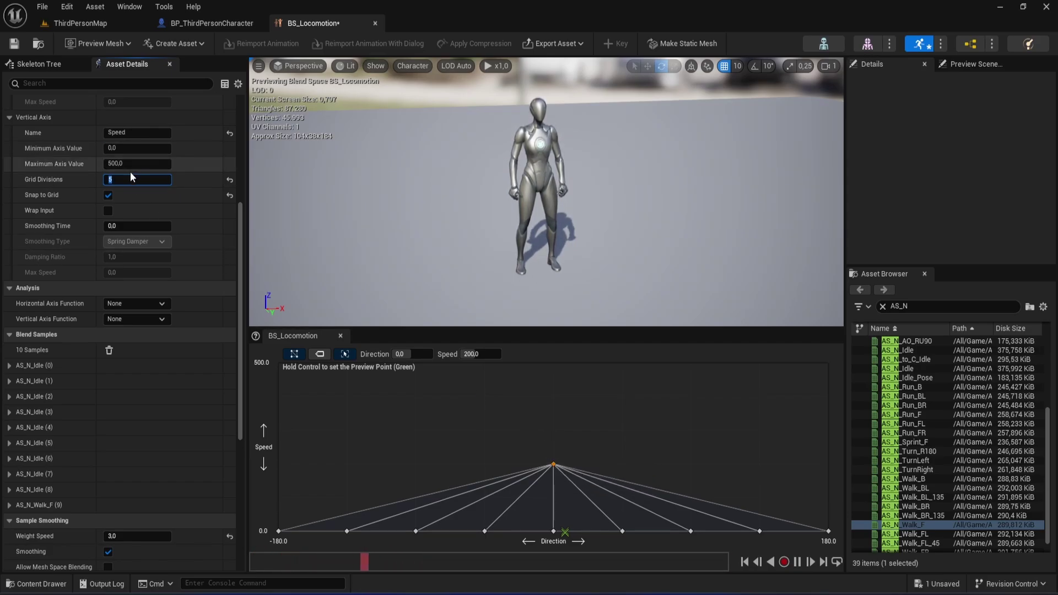
pyautogui.click(554, 465)
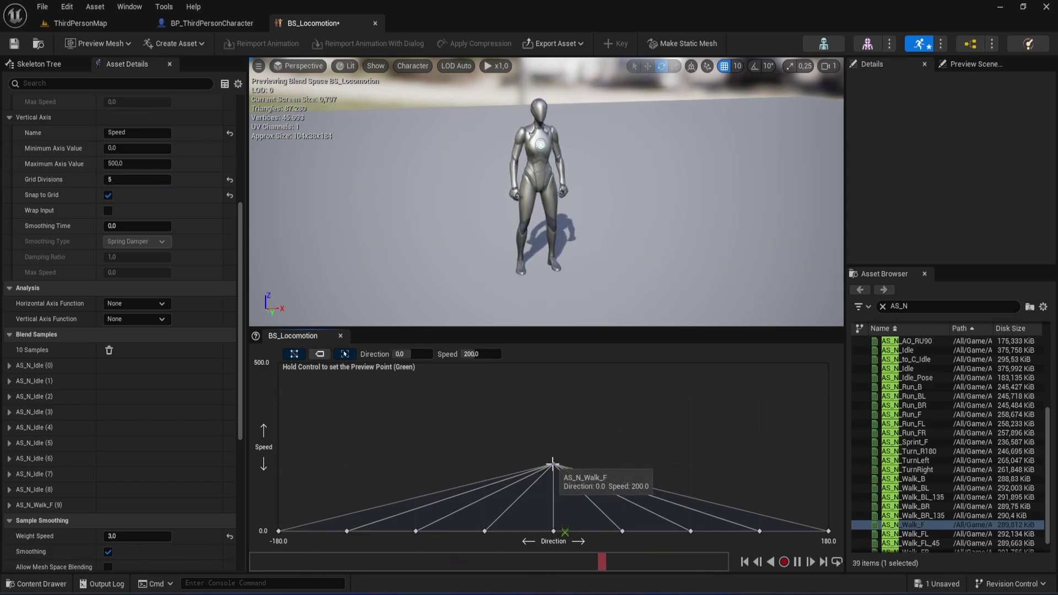
# Place Walk_FL_45, Walk_FR_45, Walk_FR (Direction 90) and Walk_FL (Direction -90) on the Speed 200 row
pyautogui.scroll(-1, 924, 522)
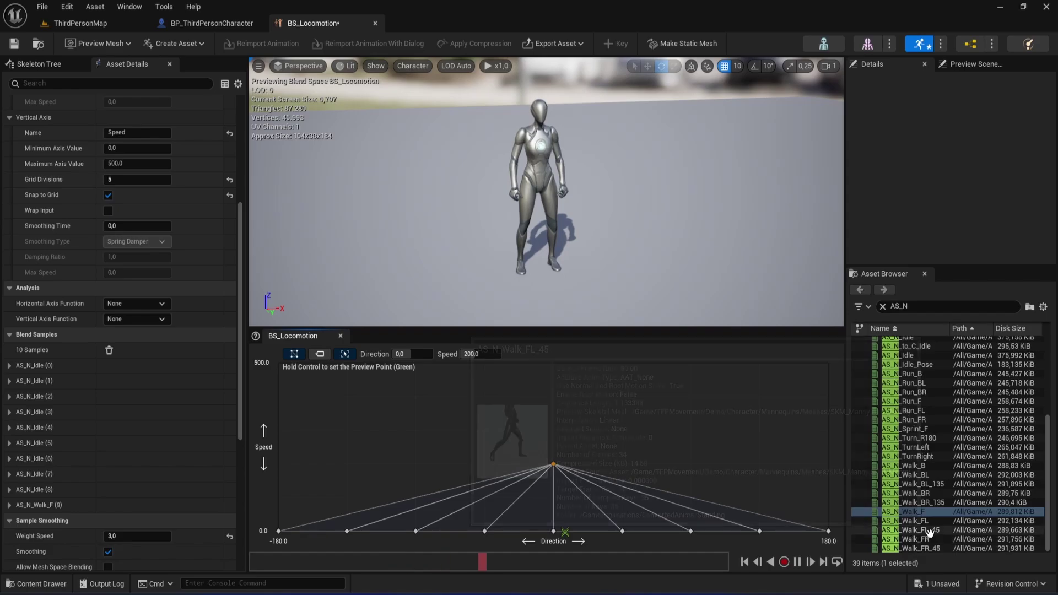
pyautogui.moveTo(930, 532)
pyautogui.mouseDown()
pyautogui.moveTo(564, 498)
pyautogui.moveTo(510, 466)
pyautogui.mouseUp()
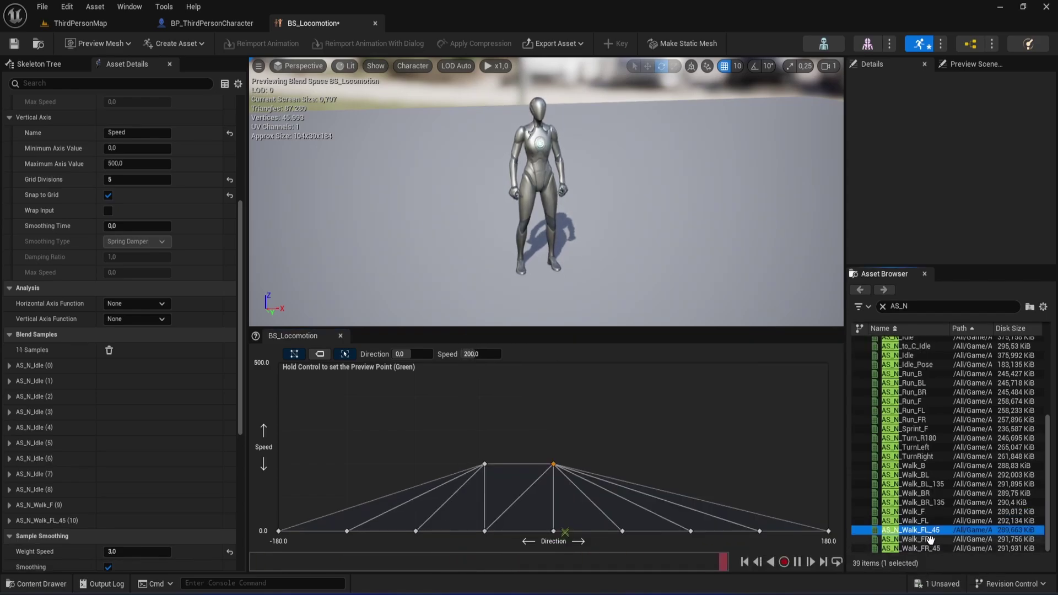
pyautogui.moveTo(932, 548); pyautogui.dragTo(627, 469)
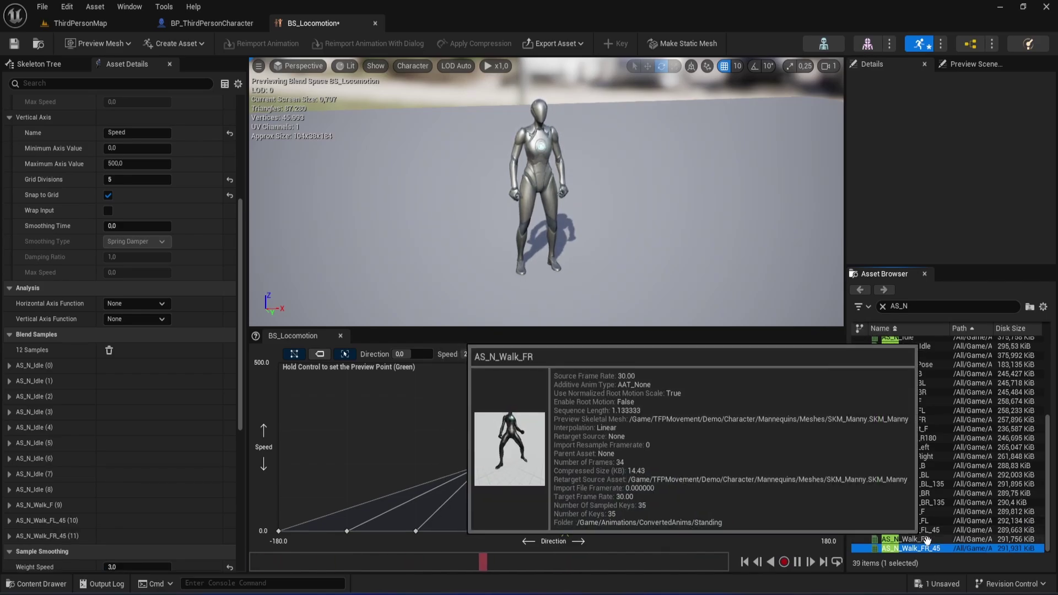
pyautogui.moveTo(927, 539); pyautogui.dragTo(688, 462)
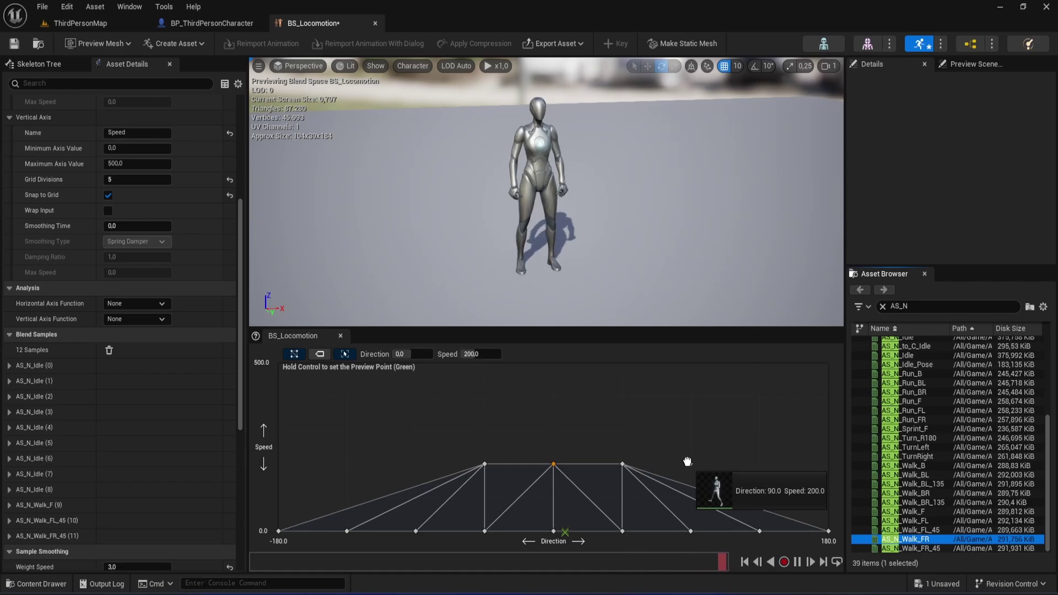
pyautogui.moveTo(688, 462); pyautogui.dragTo(687, 462)
pyautogui.moveTo(931, 522); pyautogui.dragTo(429, 467)
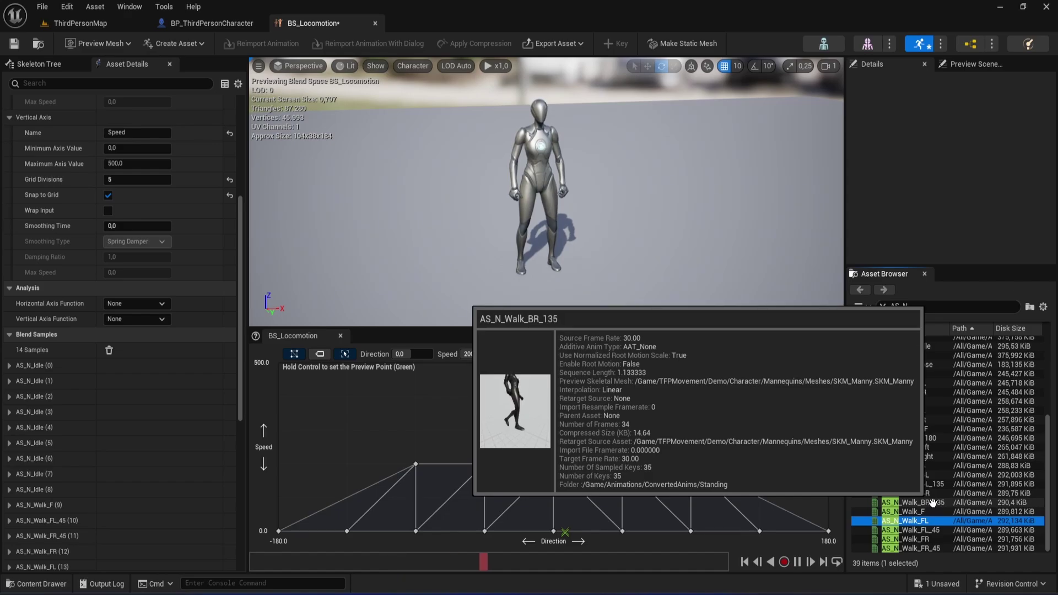
# Add Walk_BR_135 at 135, Walk_BL_135 at -135, and Walk_B at both 180 and -180
pyautogui.moveTo(930, 504); pyautogui.dragTo(760, 464)
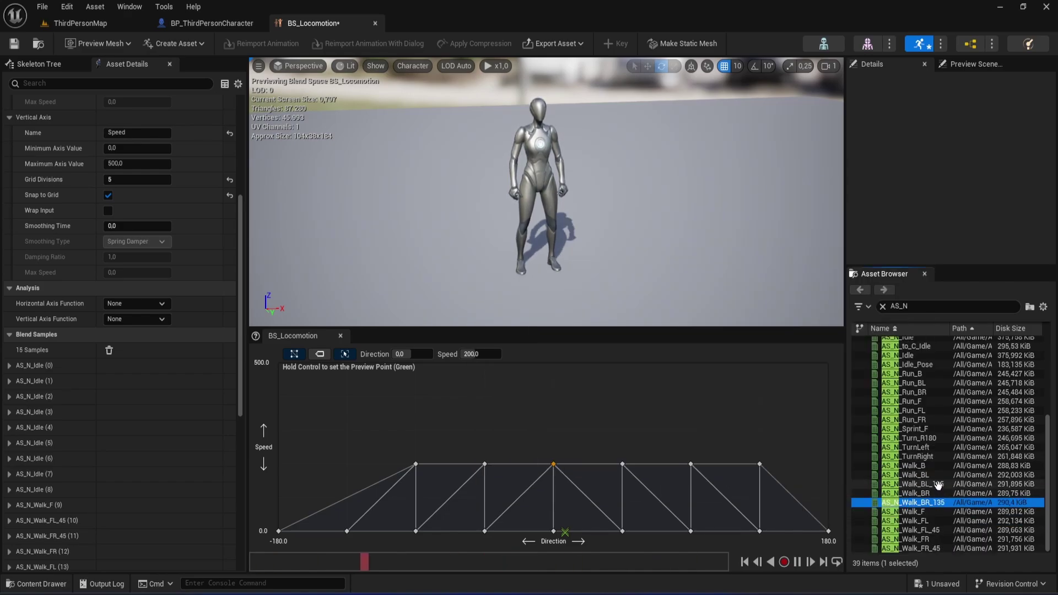
pyautogui.moveTo(926, 484); pyautogui.dragTo(347, 464)
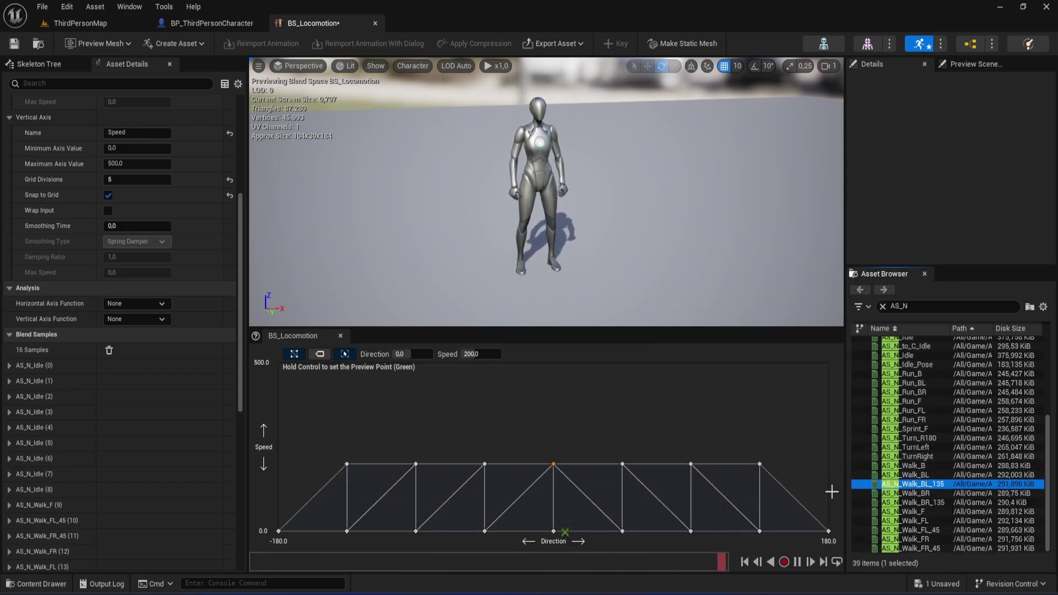
pyautogui.moveTo(910, 466); pyautogui.dragTo(829, 464)
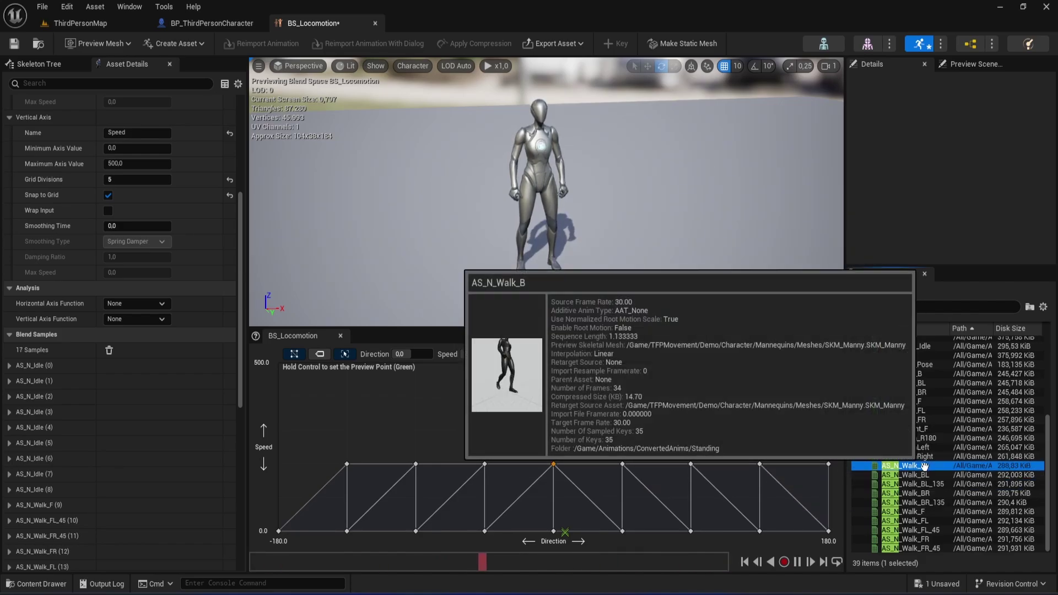
pyautogui.moveTo(907, 466); pyautogui.dragTo(280, 466)
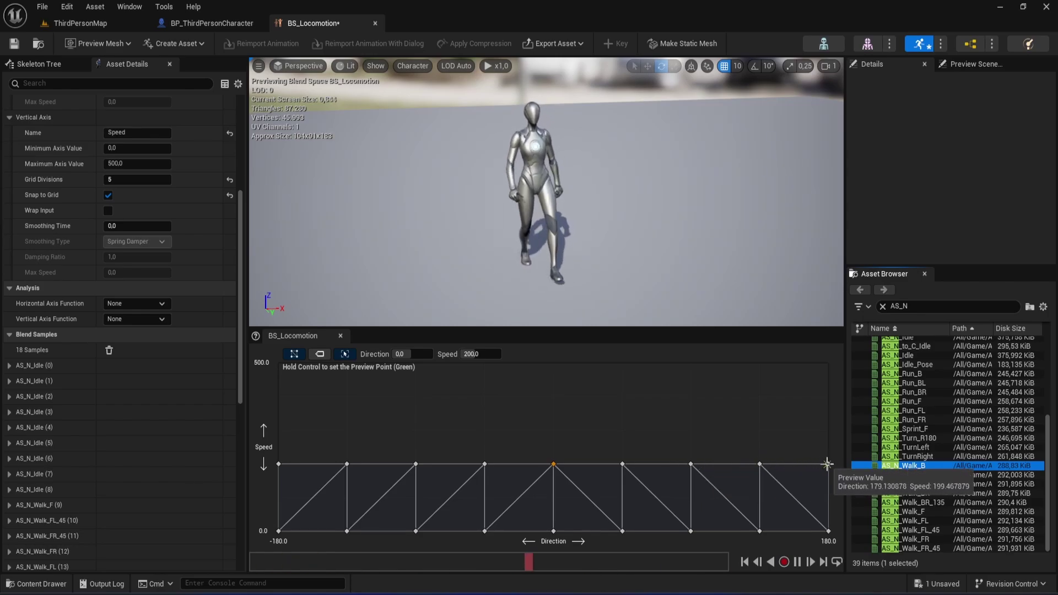
# Place AS_N_Run_F at Direction 0, Run_FL at -90 and Run_FR at 90 on Speed 500
pyautogui.scroll(3, 915, 453)
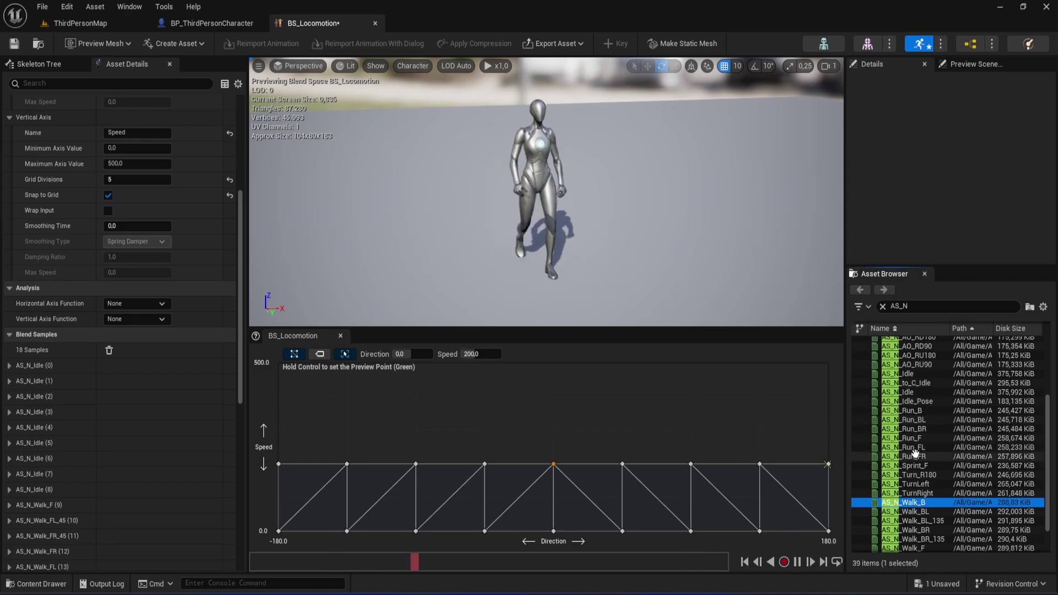
pyautogui.moveTo(913, 437); pyautogui.dragTo(553, 366)
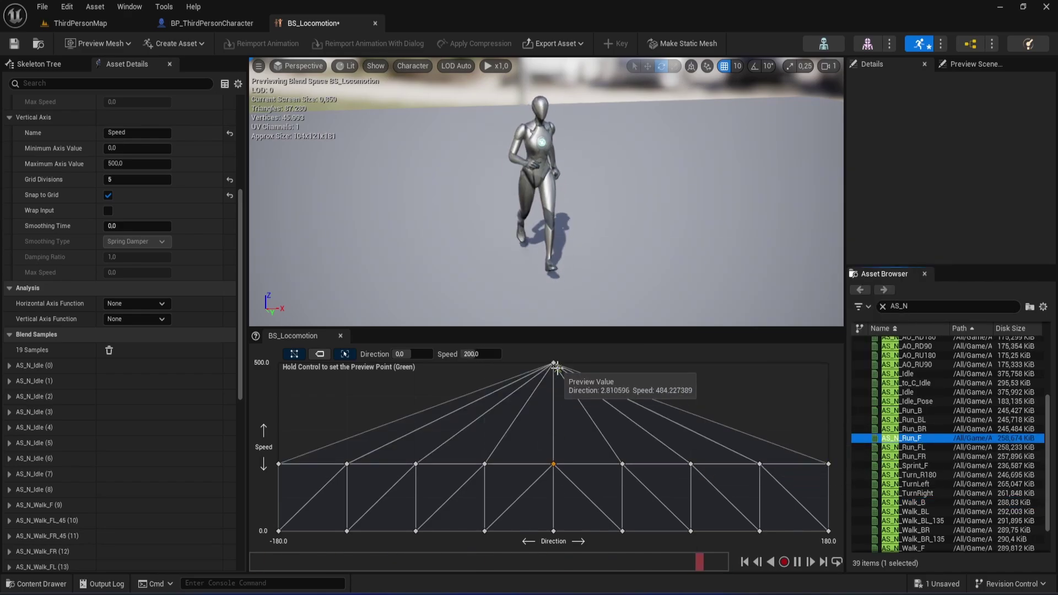
pyautogui.moveTo(920, 438)
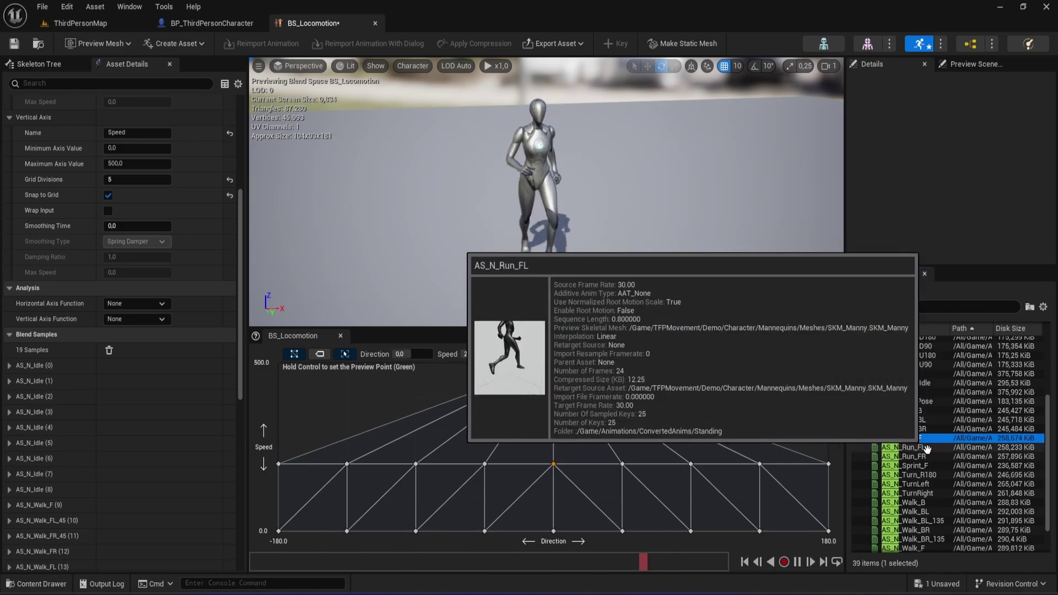
pyautogui.moveTo(923, 447); pyautogui.dragTo(416, 363)
pyautogui.moveTo(914, 457); pyautogui.dragTo(703, 367)
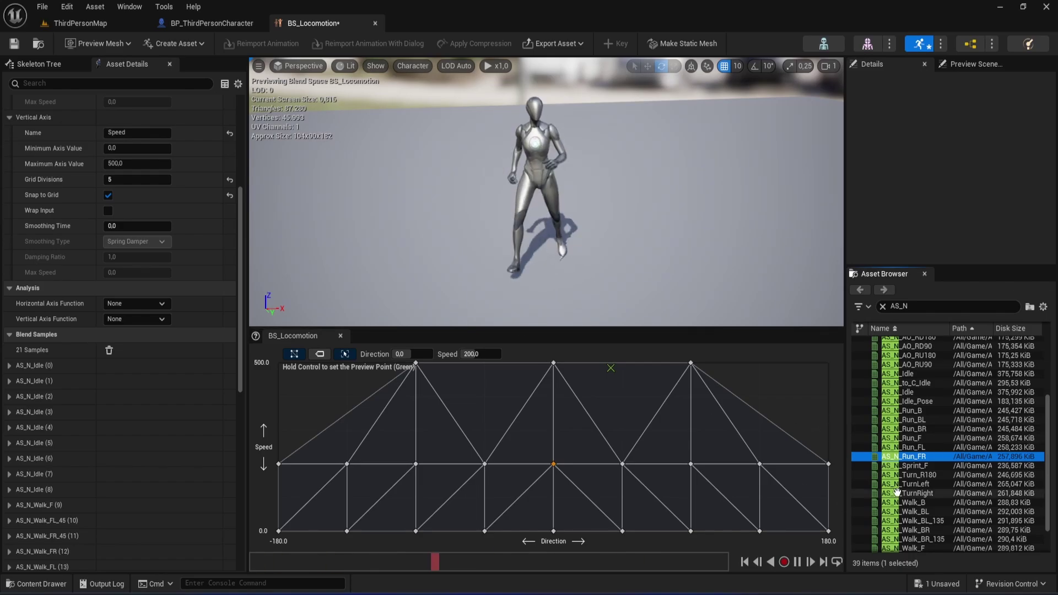
# Add AS_N_Run_B at both Direction 180 and -180 on the Speed 500 row
pyautogui.moveTo(890, 411); pyautogui.dragTo(829, 363)
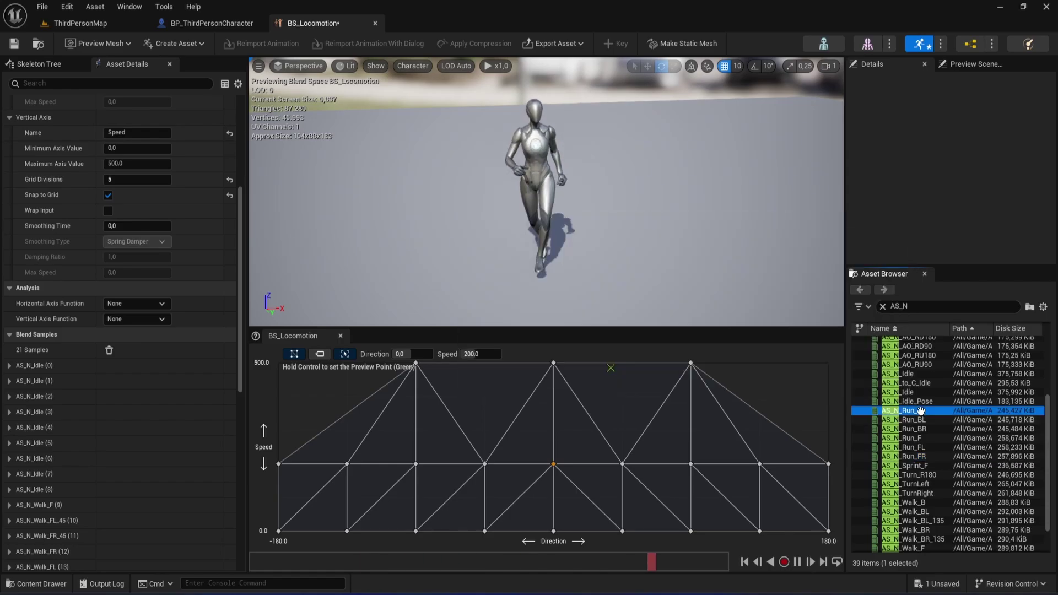
pyautogui.moveTo(905, 411); pyautogui.dragTo(278, 363)
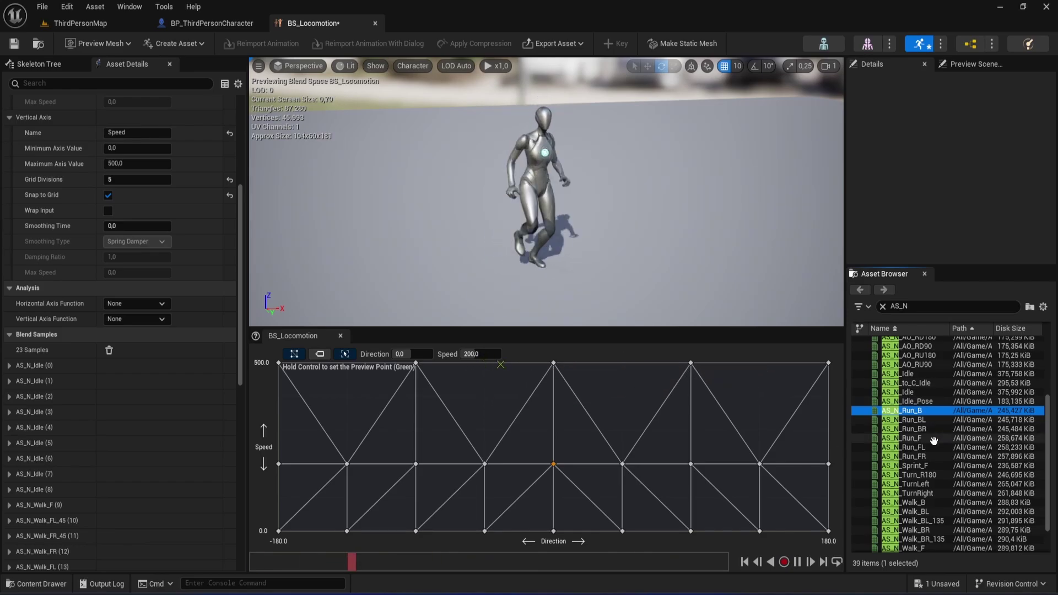
pyautogui.scroll(-2, 949, 422)
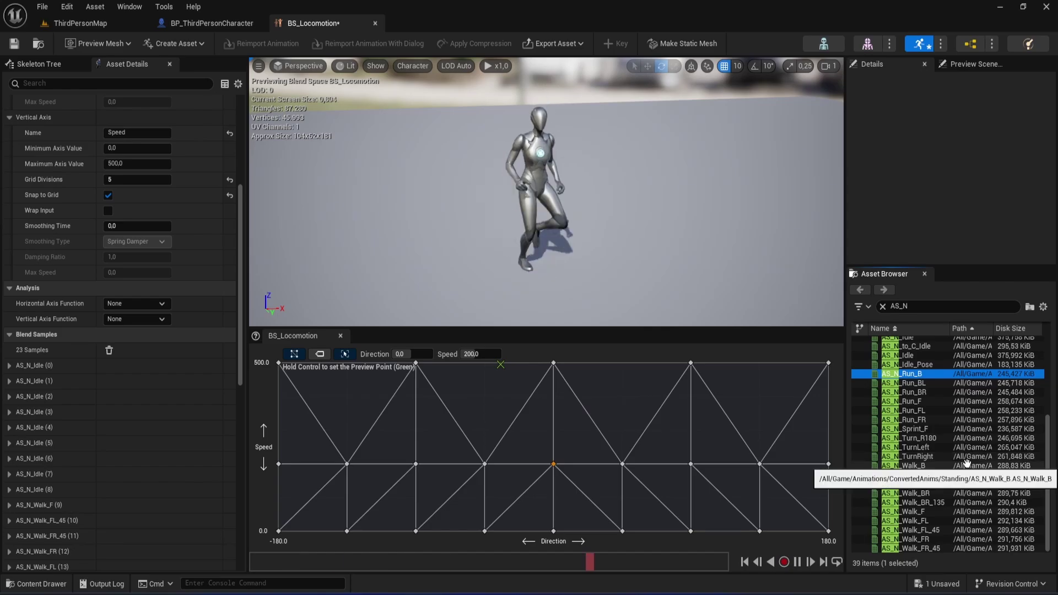
pyautogui.scroll(3, 882, 423)
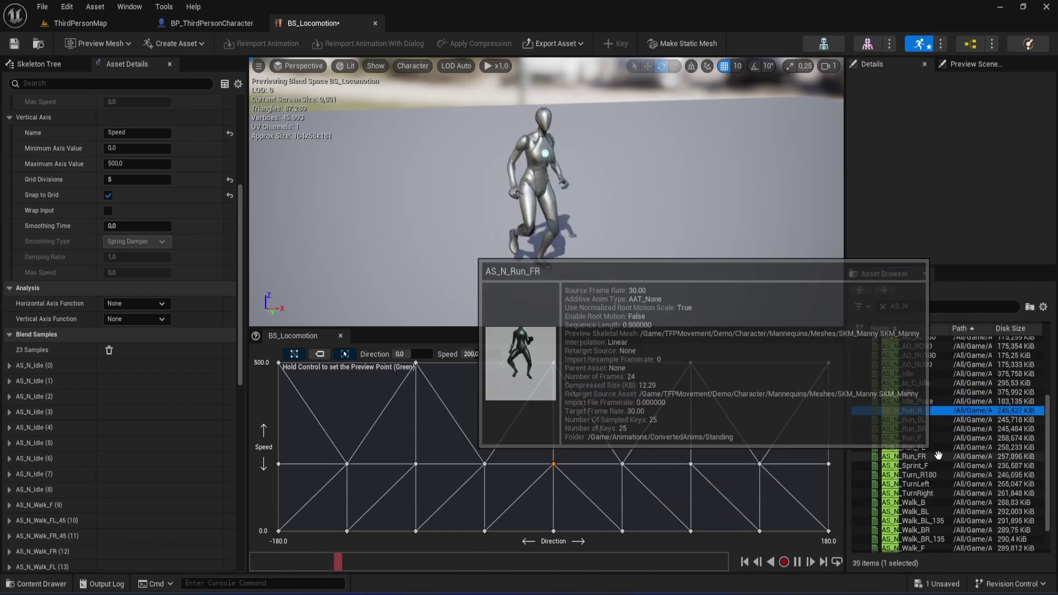
pyautogui.scroll(5, 882, 422)
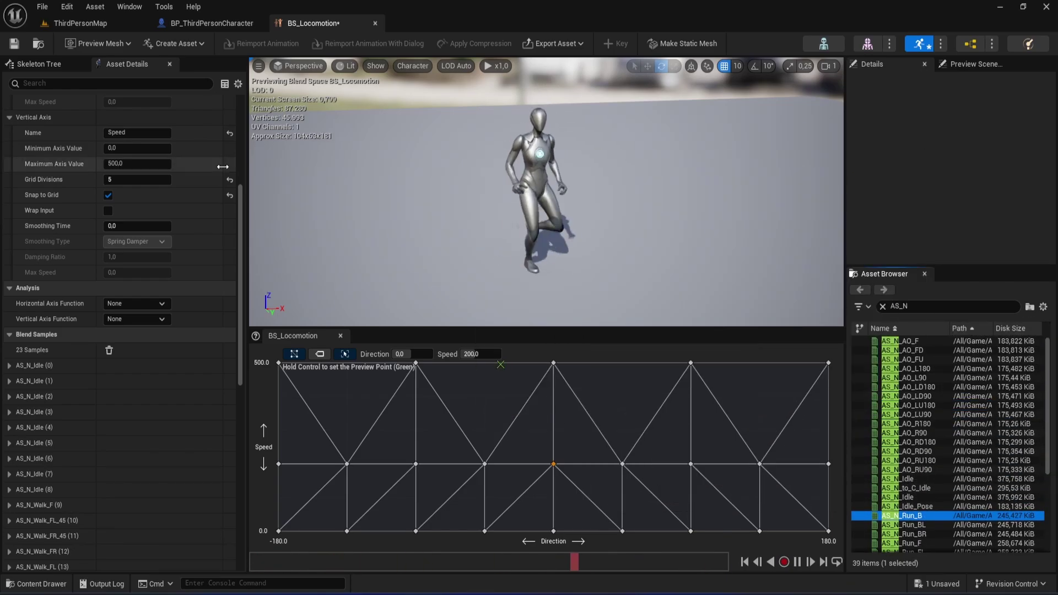
# Save BS_Locomotion and bring up the Content Drawer from BP_ThirdPersonCharacter
pyautogui.click(14, 43)
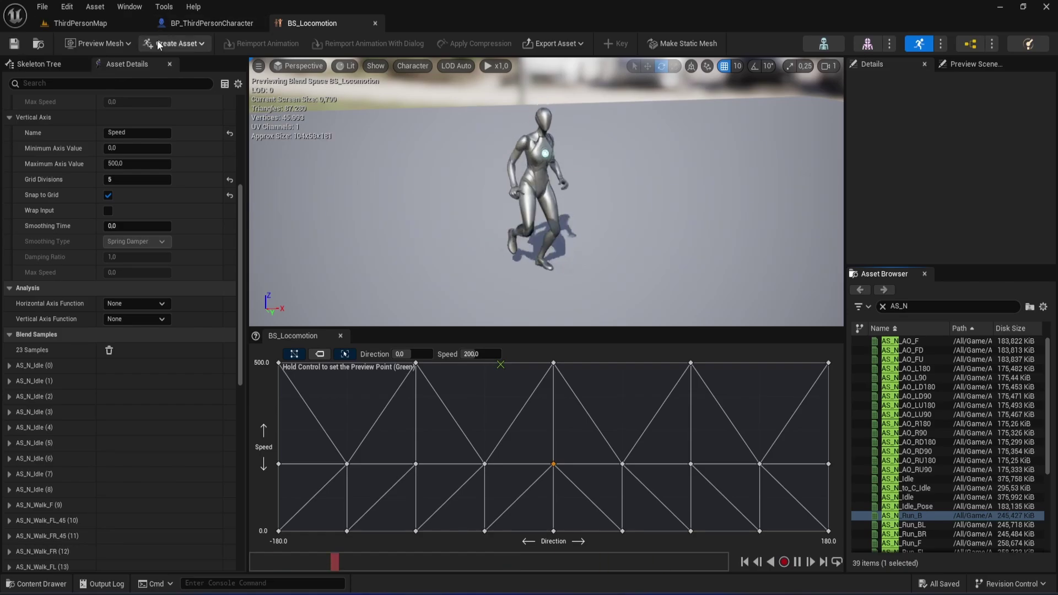
pyautogui.click(221, 25)
pyautogui.hotkey('ctrl', 'space')
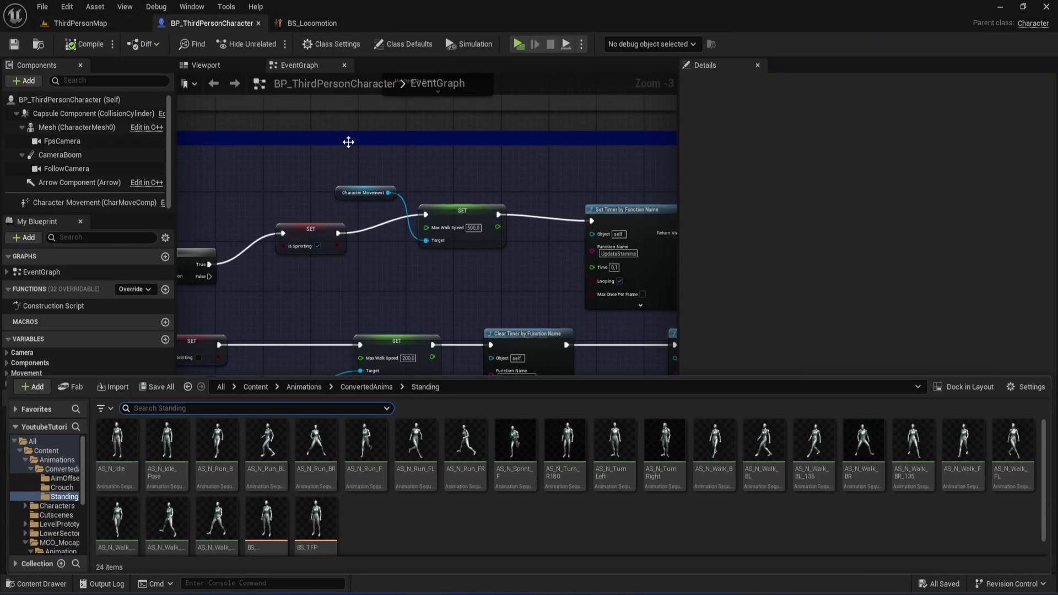
pyautogui.scroll(-1, 412, 533)
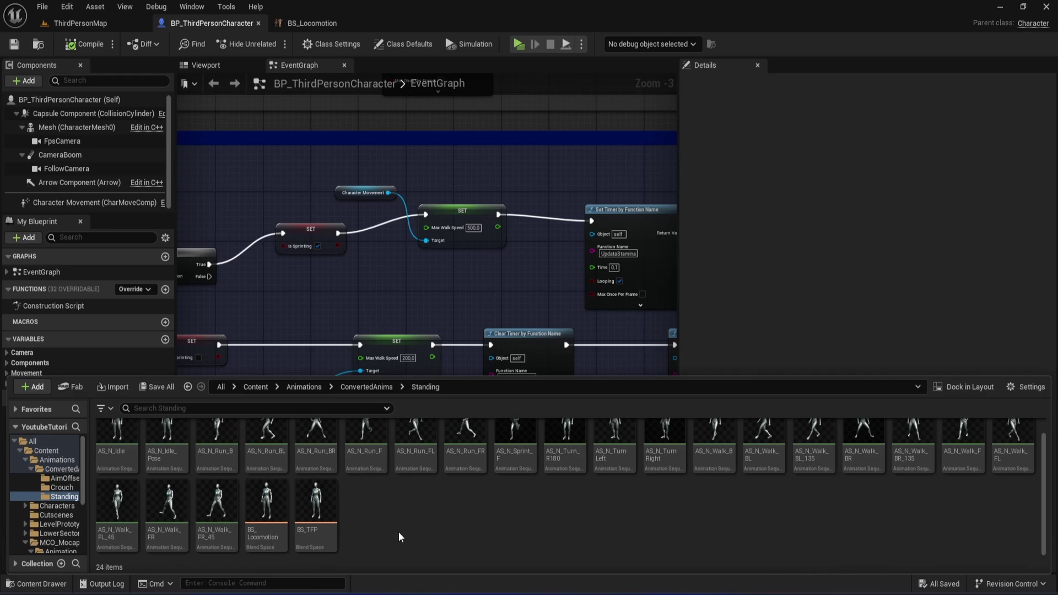
pyautogui.scroll(1, 403, 535)
# Browse from ConvertedAnims up to Content, into ThirdPerson > Blueprints, and back to Content
pyautogui.hotkey('alt', 'Left')
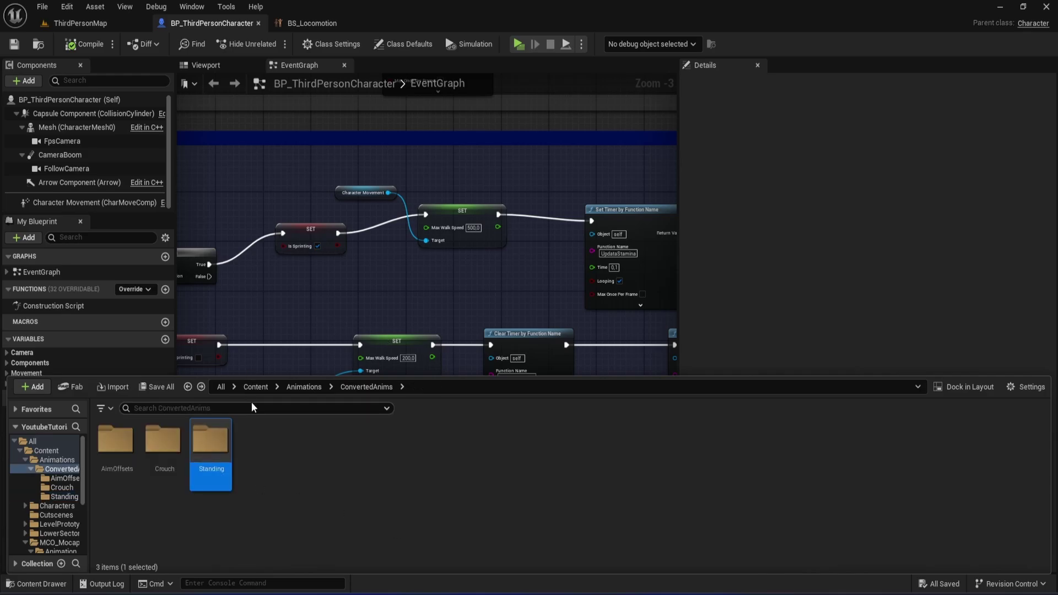
pyautogui.click(256, 387)
pyautogui.doubleClick(541, 458)
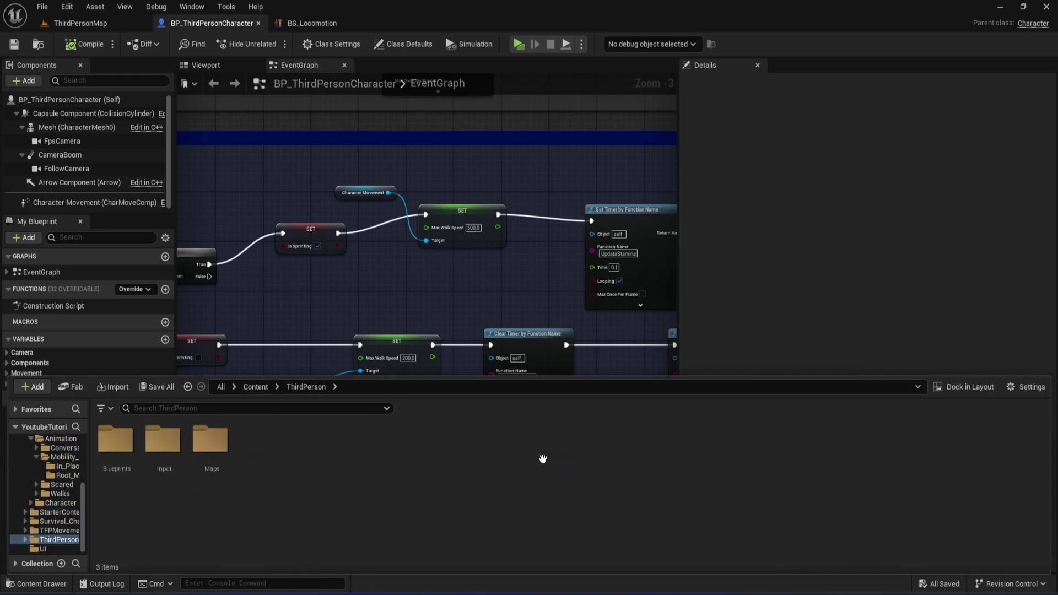
pyautogui.click(127, 460)
pyautogui.doubleClick(128, 460)
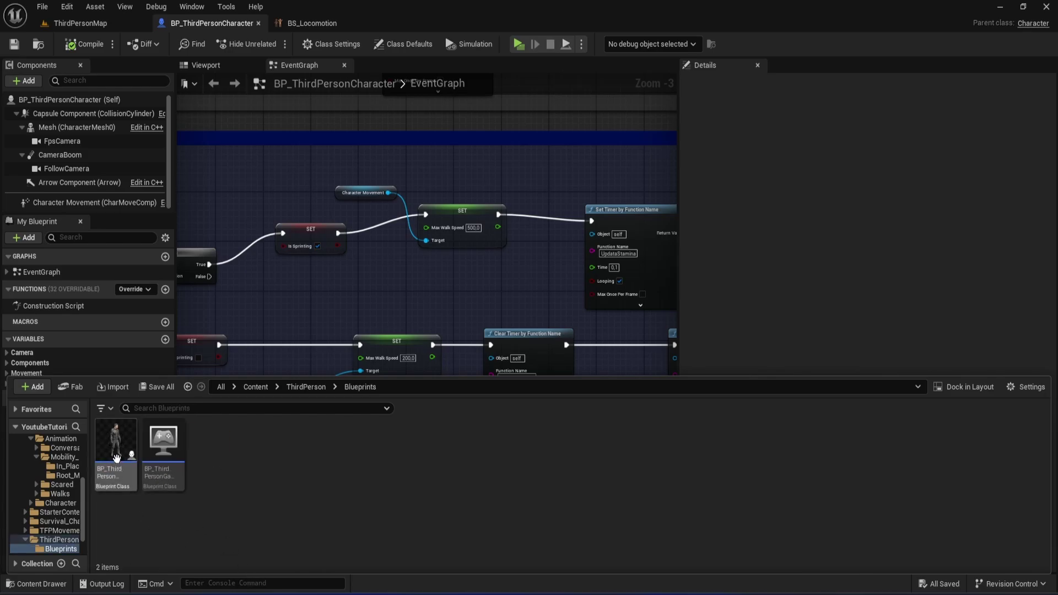
pyautogui.hotkey('alt', 'Left')
pyautogui.hotkey('alt', 'Left')
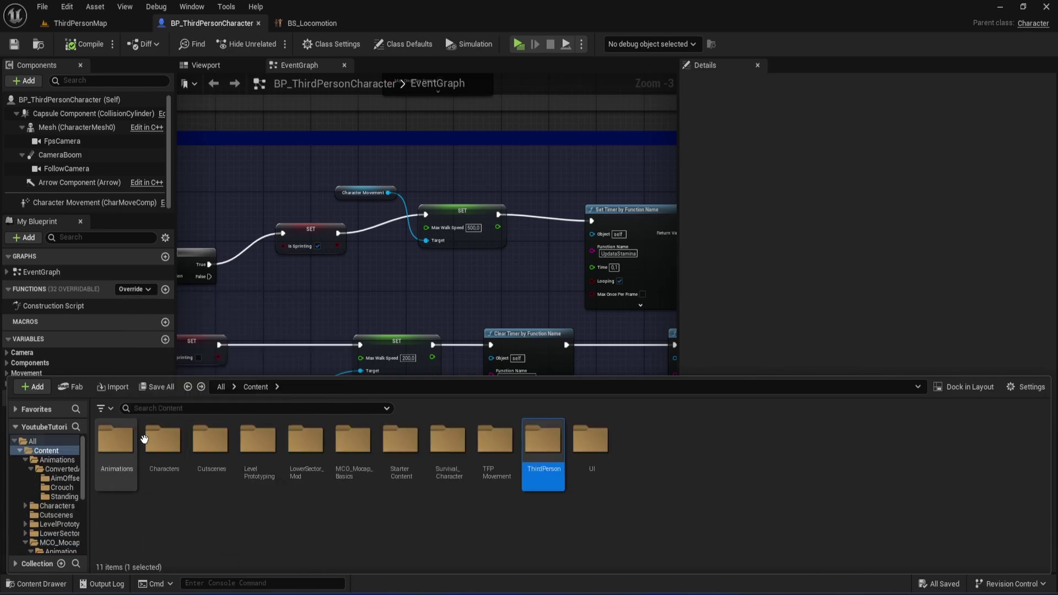
# Look through the Characters folder's Survival_Character and Mannequin_UE4 subfolders
pyautogui.doubleClick(161, 439)
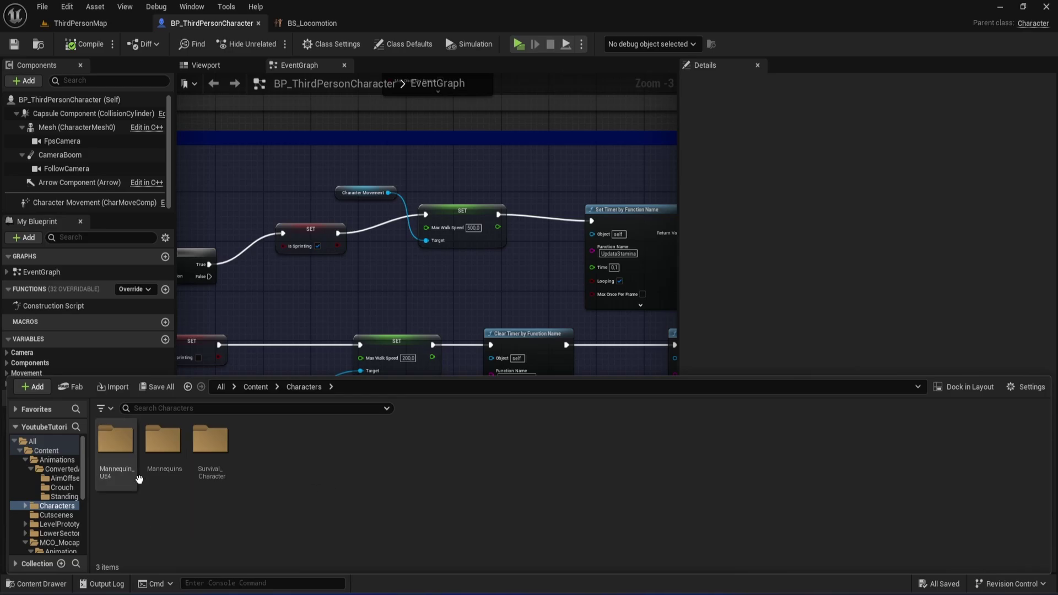
pyautogui.doubleClick(192, 462)
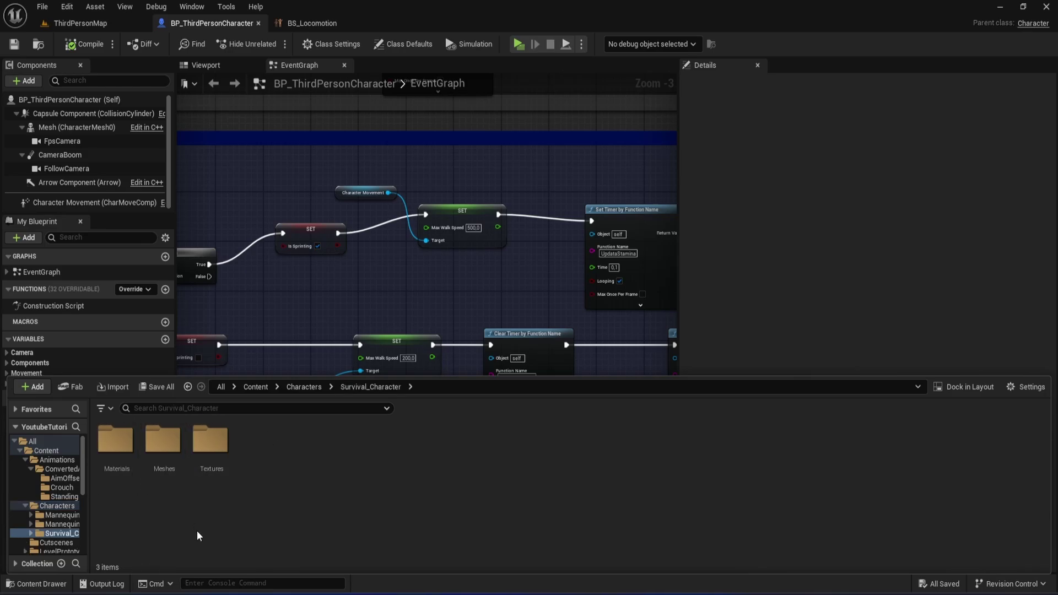
pyautogui.hotkey('alt', 'Left')
pyautogui.doubleClick(116, 449)
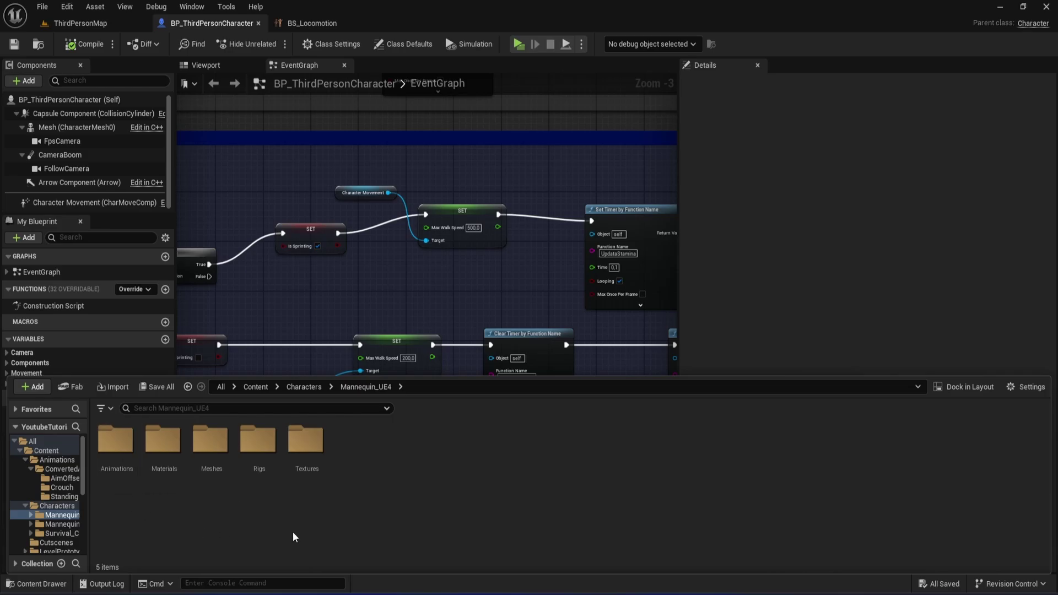
pyautogui.hotkey('alt', 'Left')
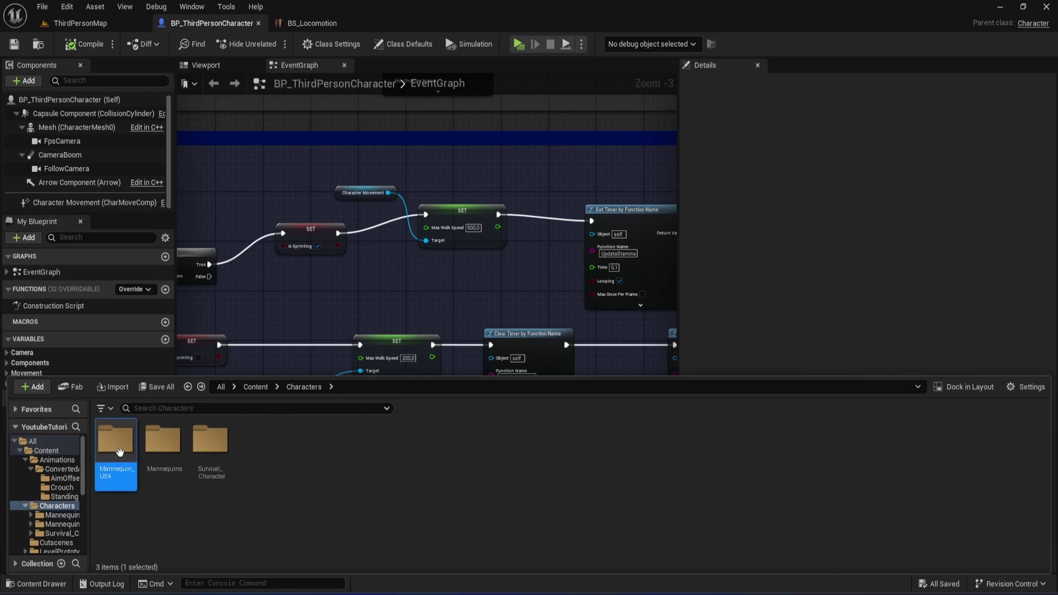
pyautogui.doubleClick(120, 452)
pyautogui.hotkey('alt', 'Left')
# Go into Characters > Mannequins > Animations and open ABP_Manny
pyautogui.doubleClick(163, 444)
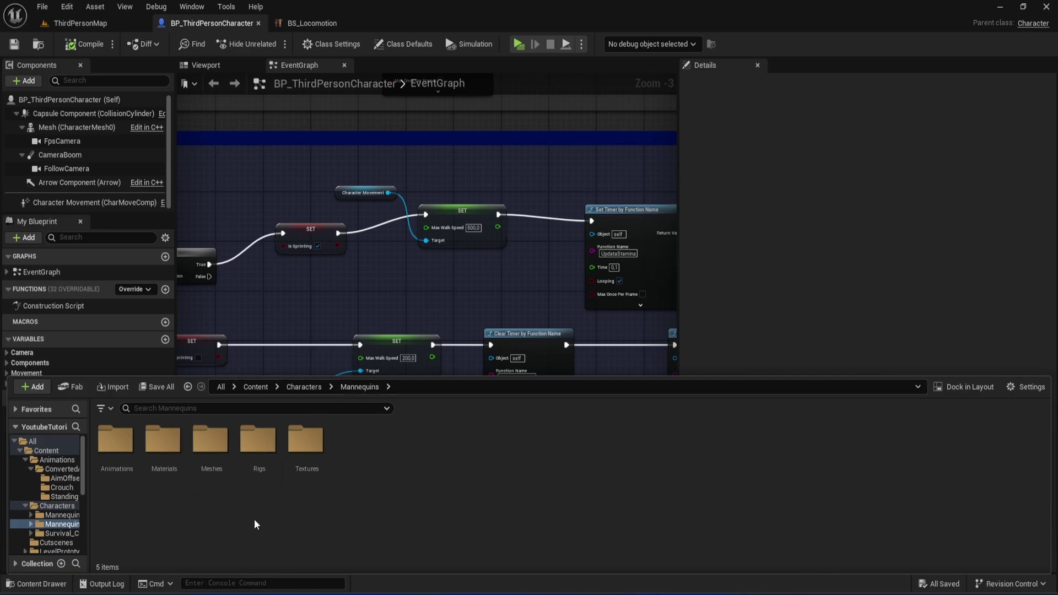
pyautogui.doubleClick(112, 452)
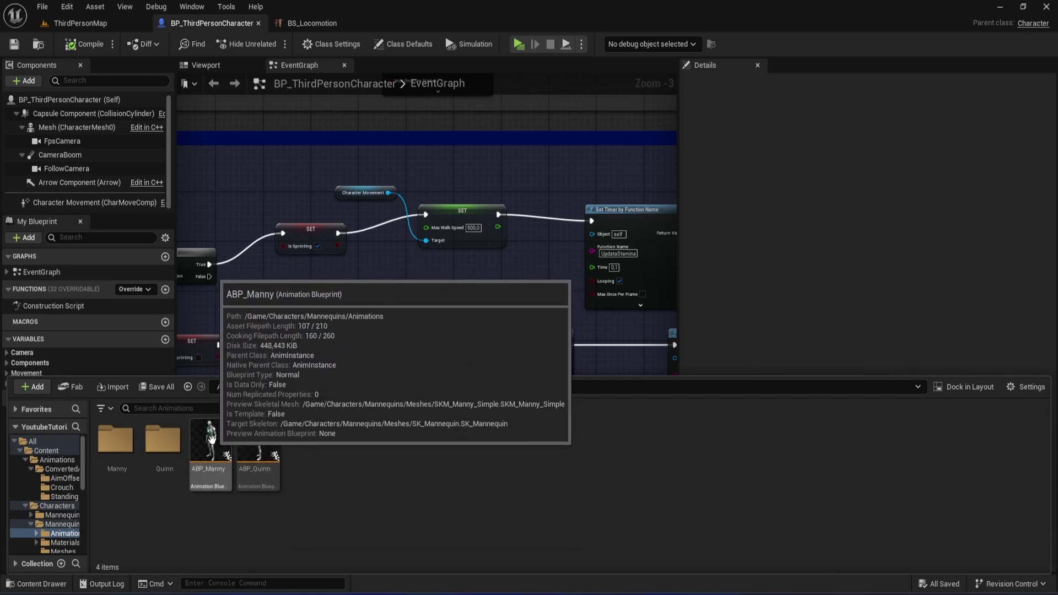
pyautogui.click(212, 446)
pyautogui.doubleClick(213, 449)
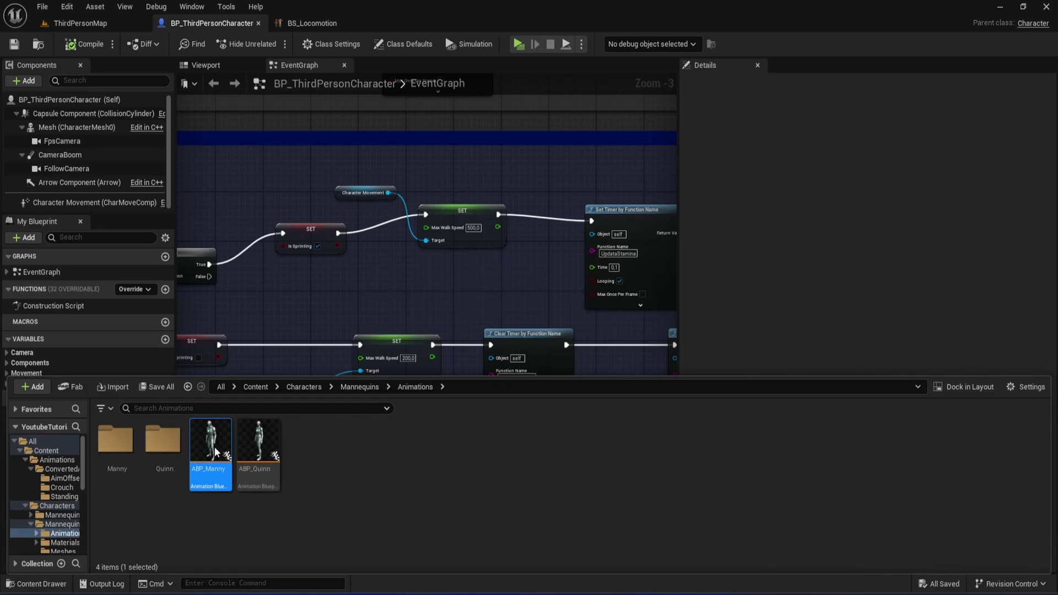
# Leave the Crouch state graph for ABP_Manny's EventGraph
pyautogui.moveTo(420, 370); pyautogui.dragTo(408, 385, button='right')
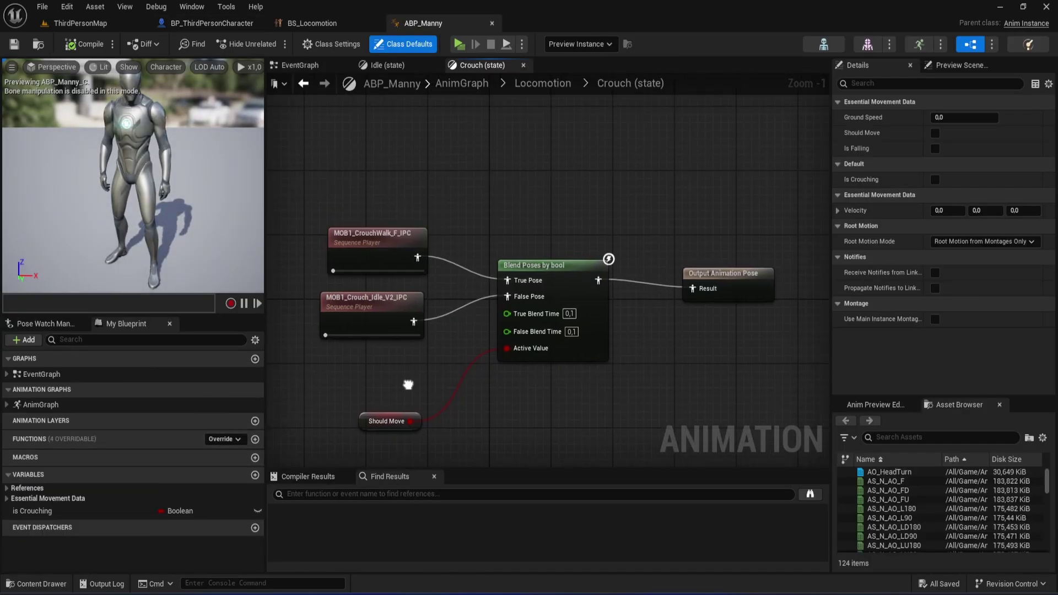
pyautogui.scroll(-3, 486, 185)
pyautogui.scroll(-3, 486, 185)
pyautogui.scroll(5, 486, 185)
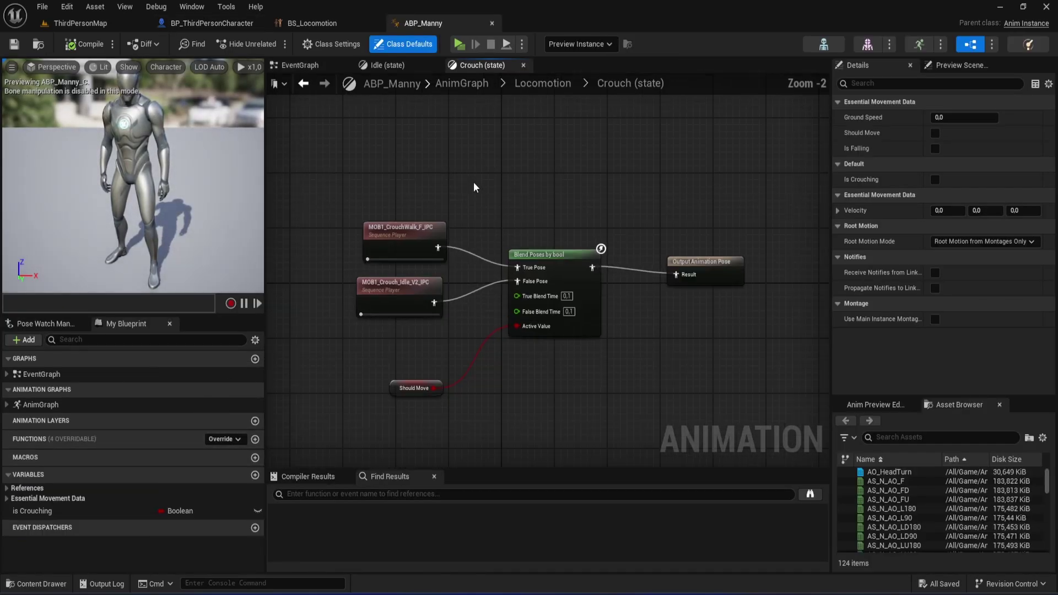
pyautogui.scroll(-2, 486, 185)
pyautogui.click(300, 66)
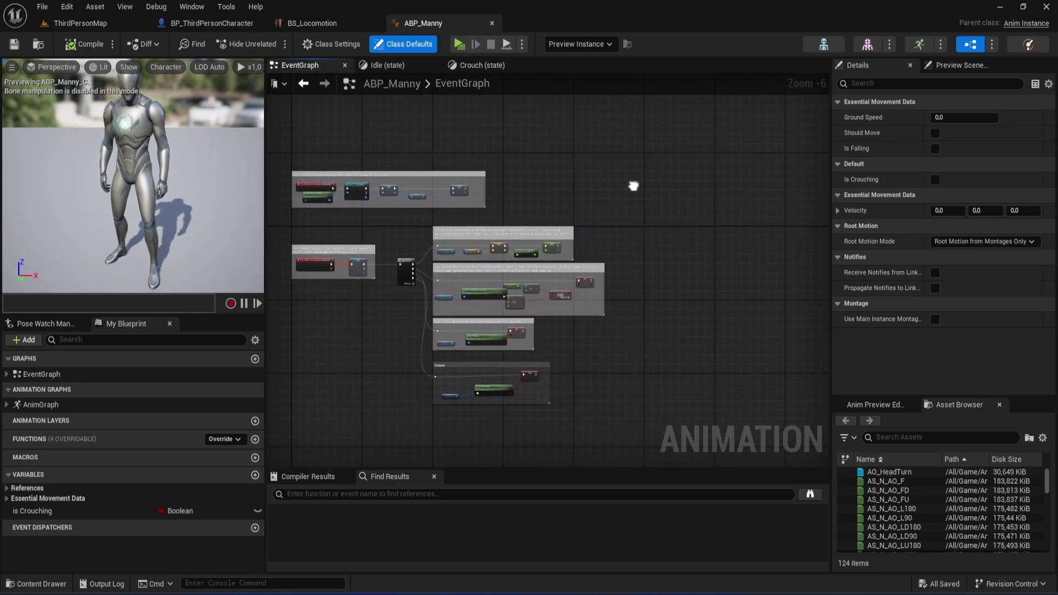
# Move the Crouch comment box up beside the other movement groups
pyautogui.moveTo(634, 185); pyautogui.dragTo(643, 78, button='right')
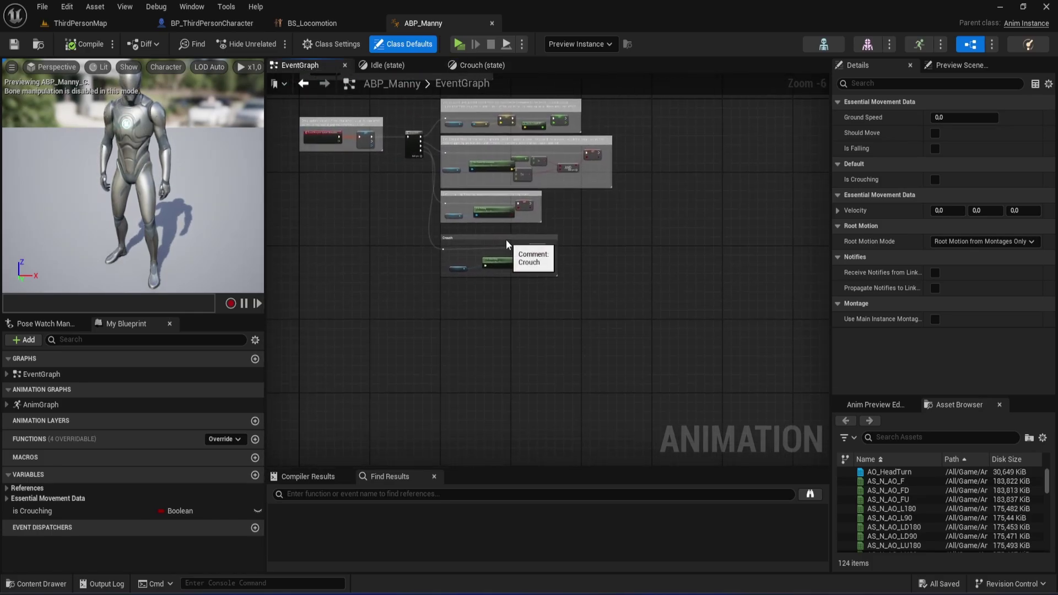
pyautogui.scroll(2, 507, 243)
pyautogui.scroll(2, 520, 256)
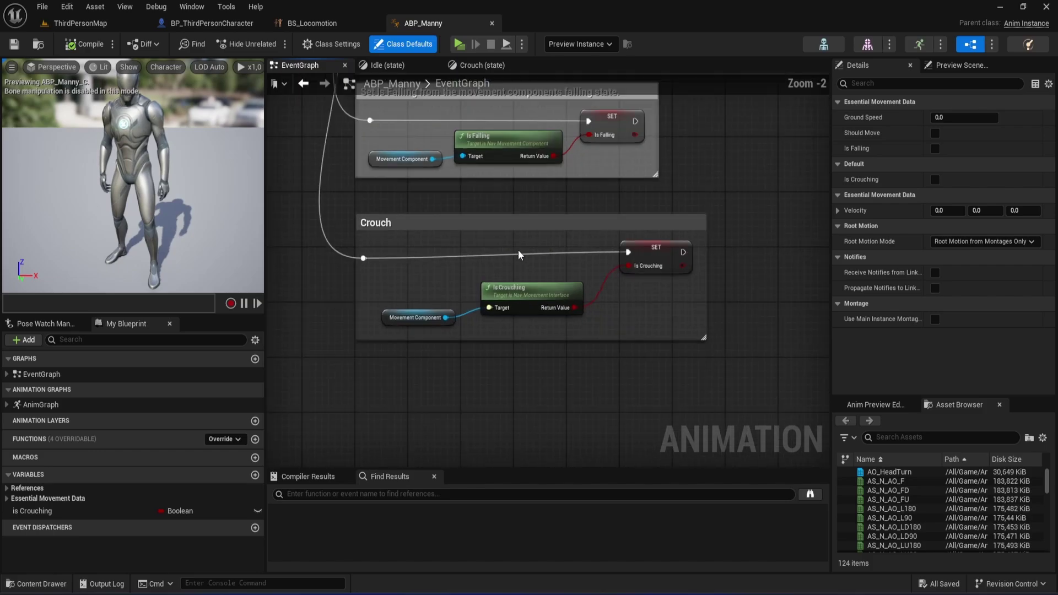
pyautogui.moveTo(392, 219); pyautogui.dragTo(395, 194)
pyautogui.click(472, 322)
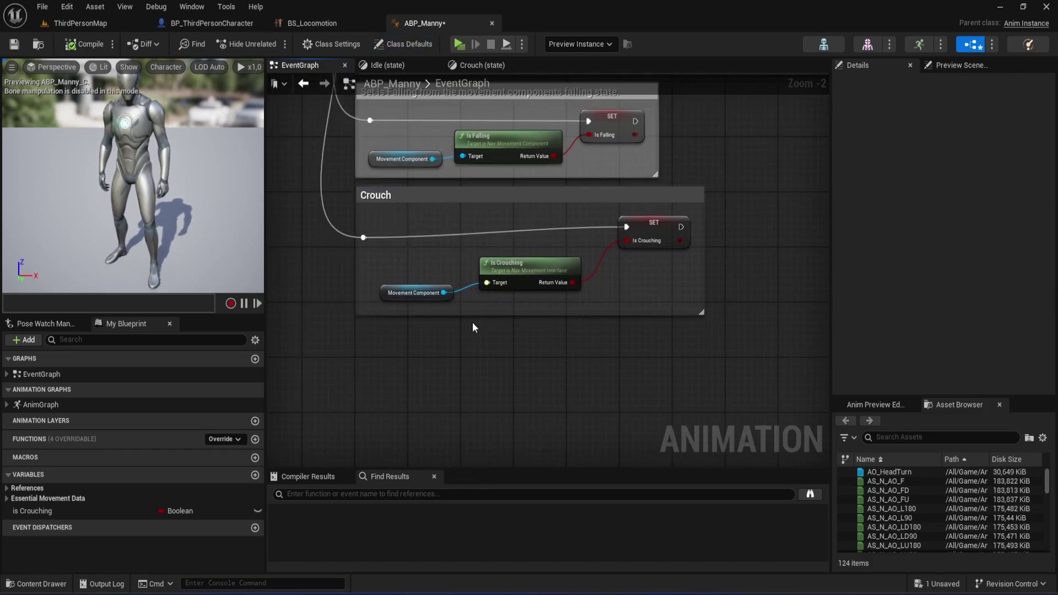
# Marquee-select the Should Move group of nodes
pyautogui.scroll(-3, 483, 372)
pyautogui.moveTo(483, 372); pyautogui.dragTo(484, 369, button='right')
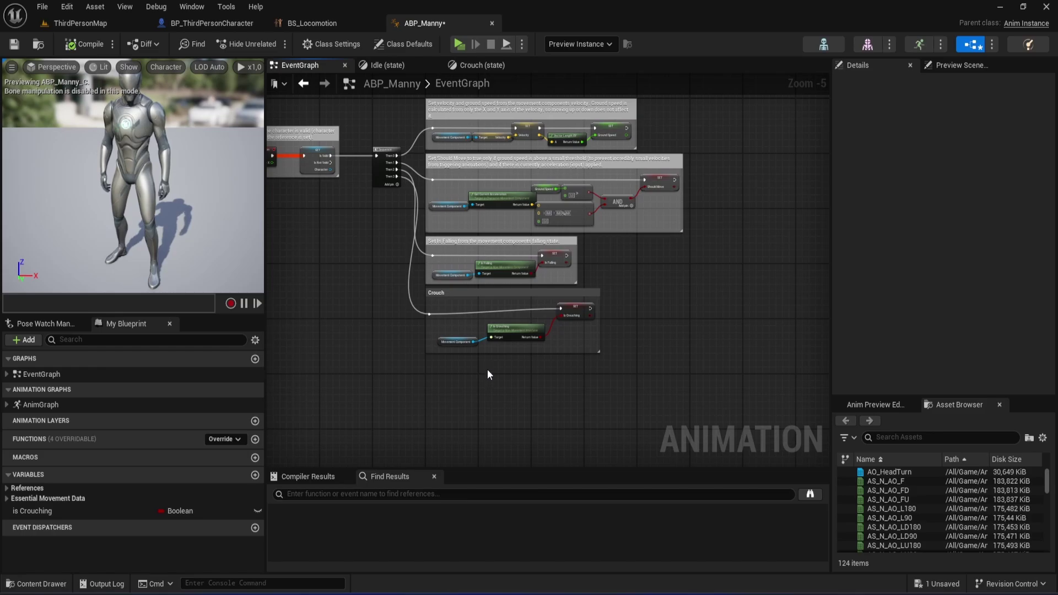
pyautogui.moveTo(670, 227)
pyautogui.mouseDown()
pyautogui.moveTo(471, 177)
pyautogui.moveTo(430, 178)
pyautogui.mouseUp()
pyautogui.scroll(3, 396, 190)
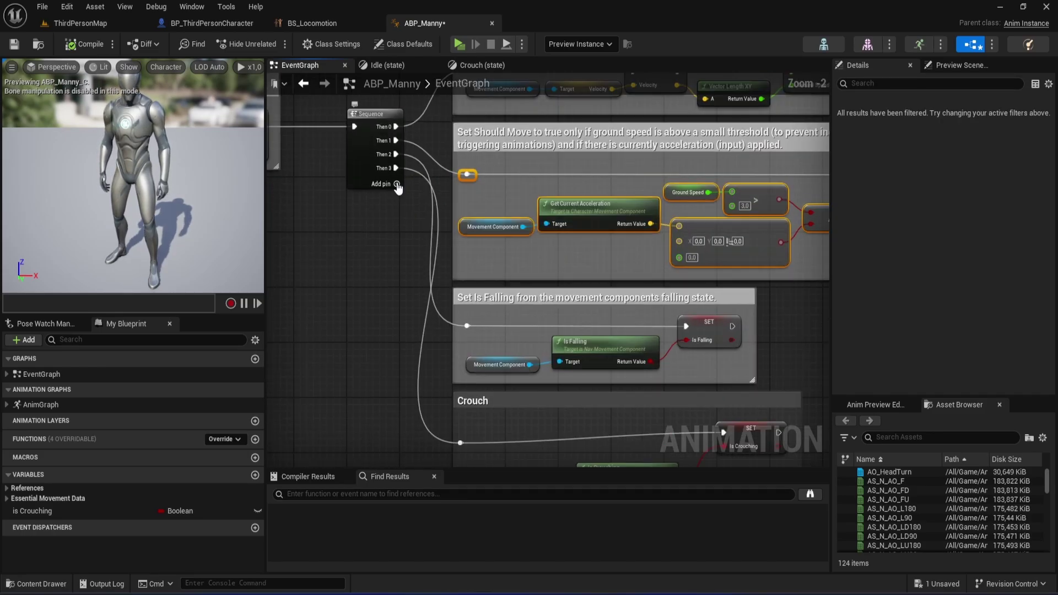
pyautogui.scroll(-2, 378, 289)
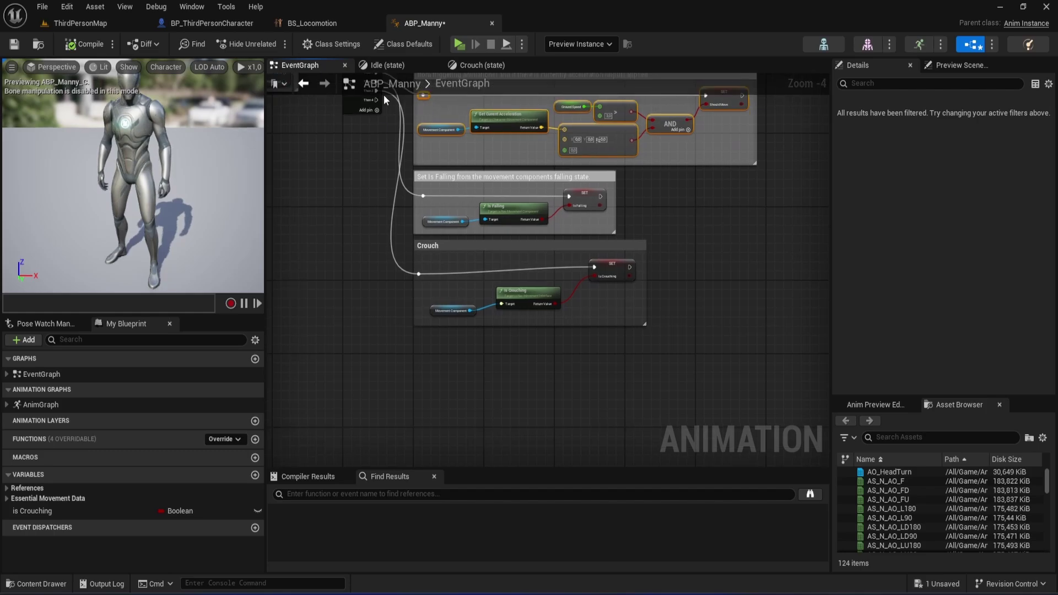
# Add a Try Get Pawn Owner node to the EventGraph
pyautogui.moveTo(435, 377); pyautogui.dragTo(433, 377, button='right')
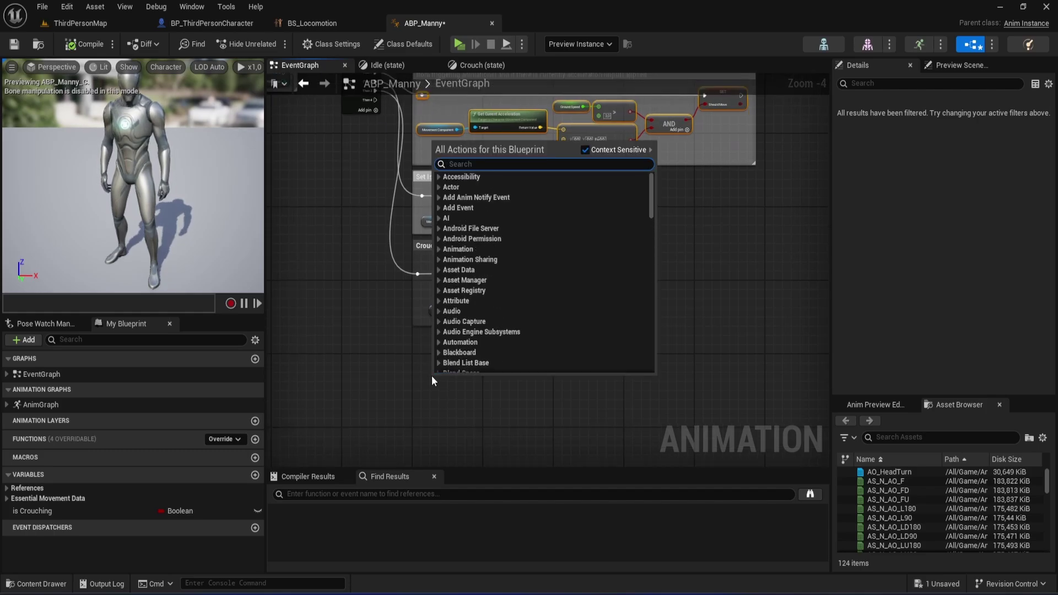
pyautogui.write('get')
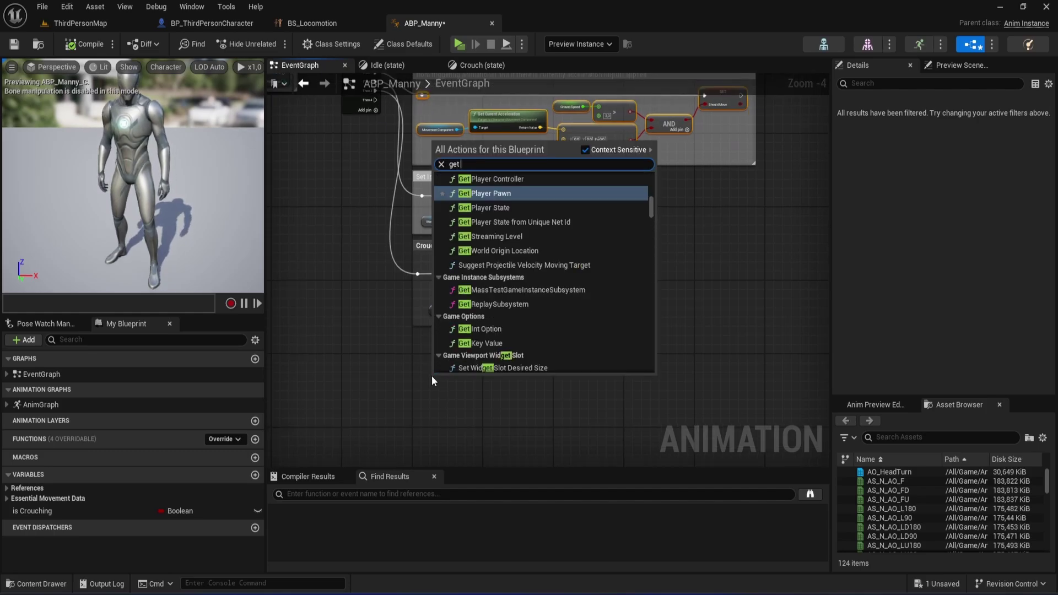
pyautogui.write('try get')
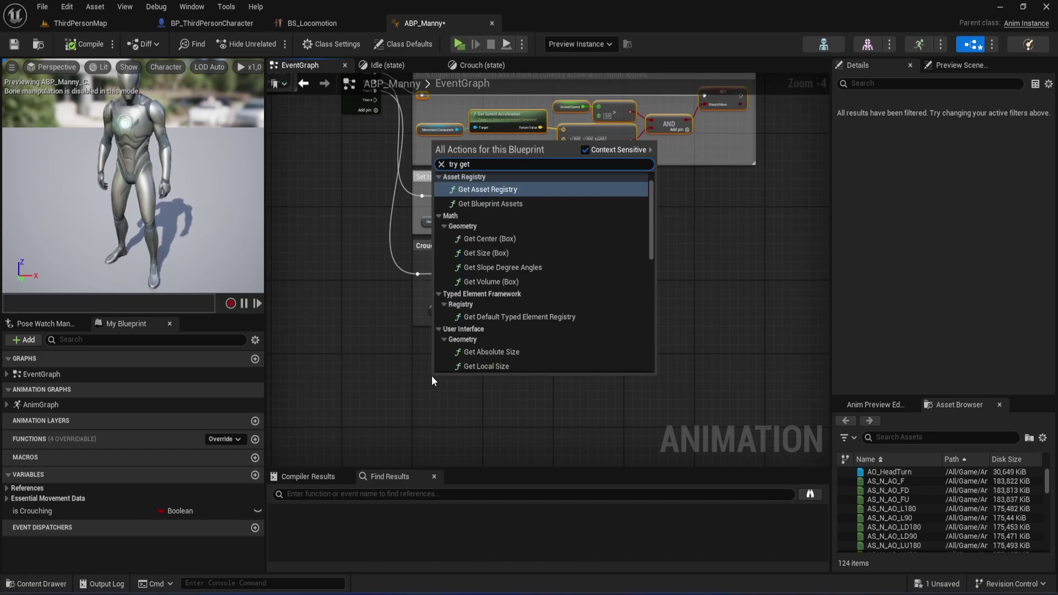
pyautogui.write(' poawn')
pyautogui.press('BackSpace')
pyautogui.press('BackSpace')
pyautogui.write('a')
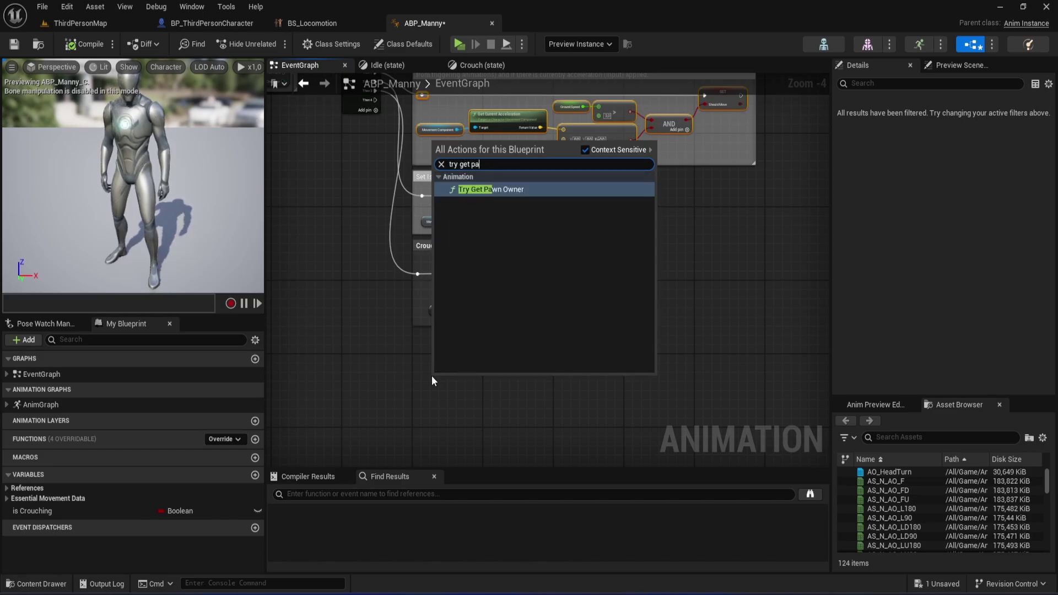
pyautogui.write('wn')
pyautogui.press('Return')
pyautogui.scroll(3, 474, 369)
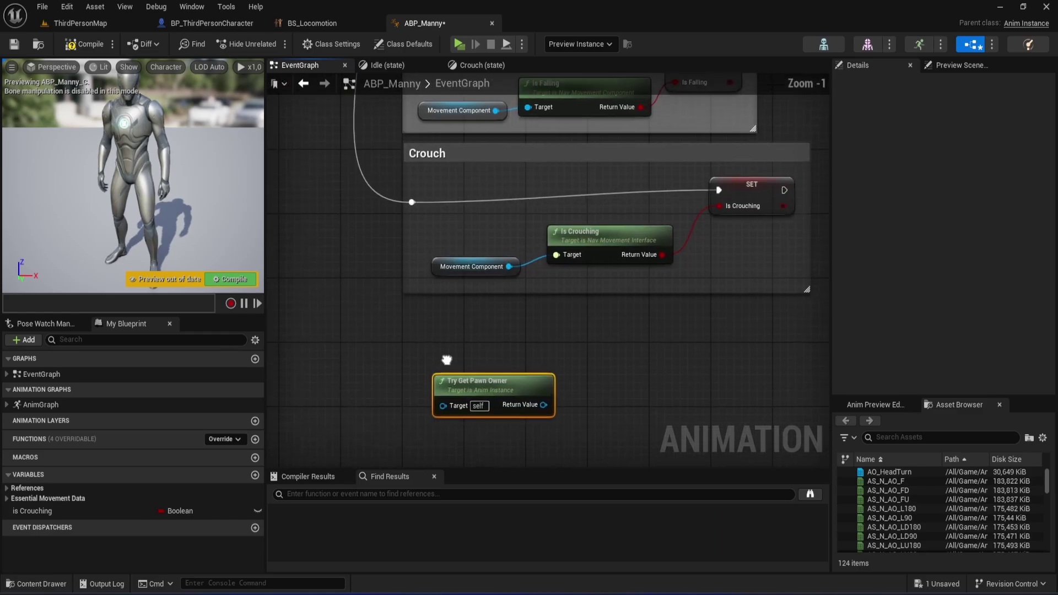
pyautogui.moveTo(433, 372); pyautogui.dragTo(428, 339)
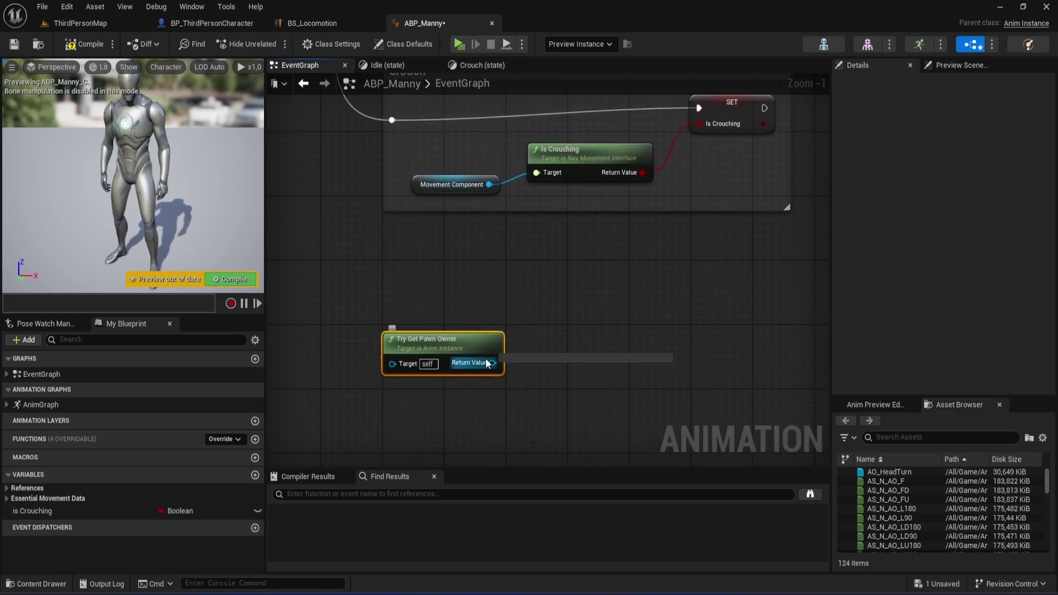
# Add an Is Valid check on the pawn owner, driven by the Sequence's Then 4 output
pyautogui.moveTo(492, 362); pyautogui.dragTo(545, 299)
pyautogui.write('is val')
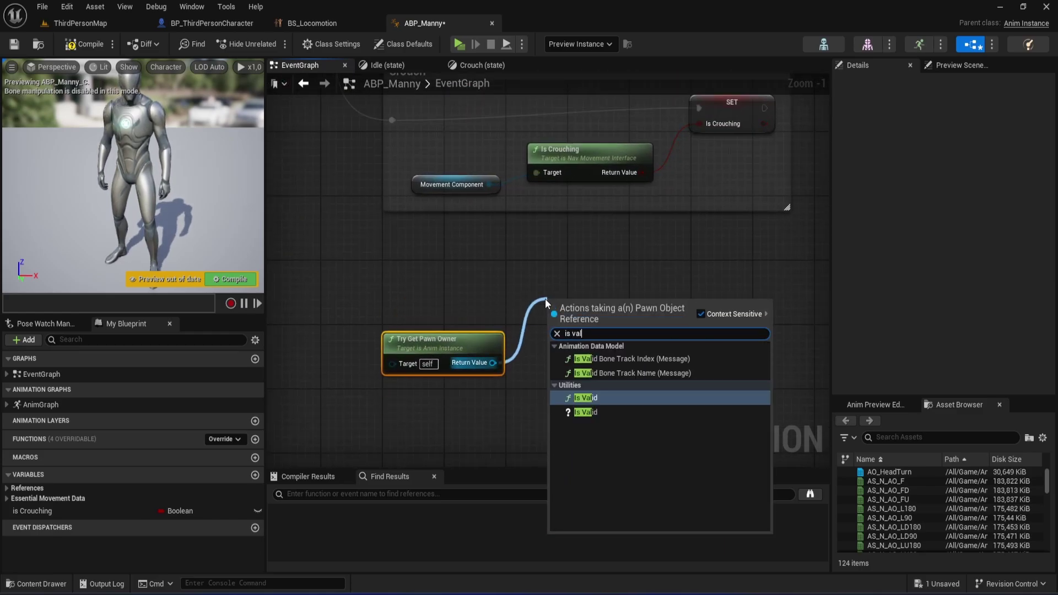
pyautogui.write('id')
pyautogui.press('Down')
pyautogui.press('Return')
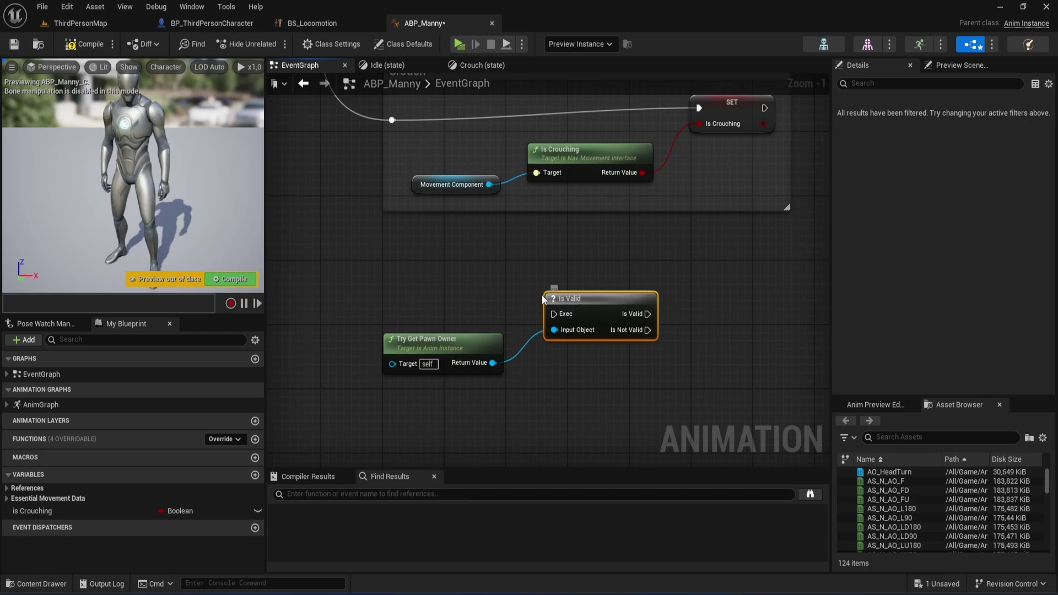
pyautogui.moveTo(577, 301); pyautogui.dragTo(425, 293)
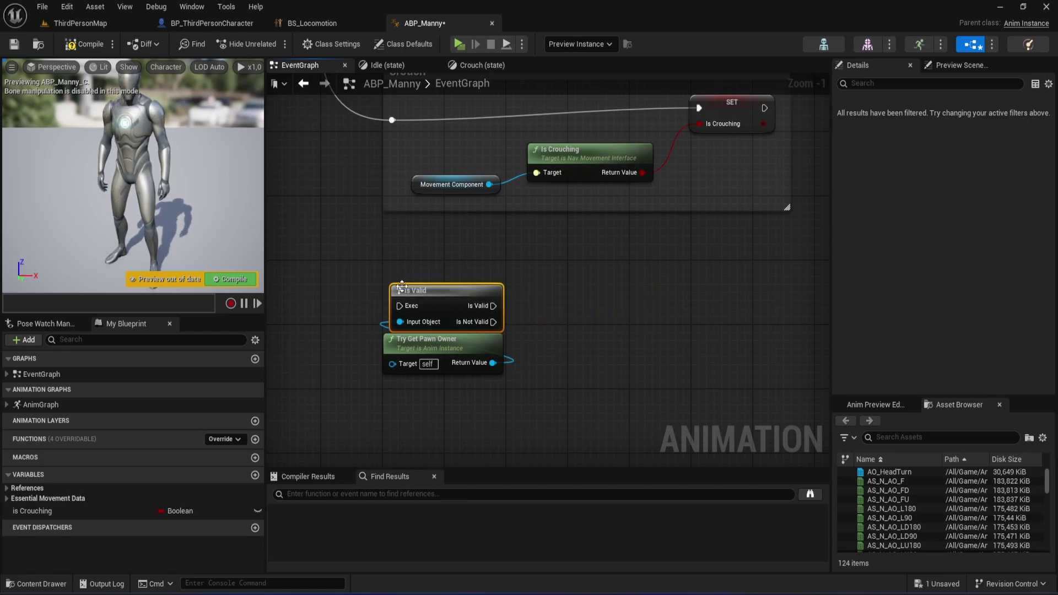
pyautogui.scroll(-2, 425, 293)
pyautogui.moveTo(289, 97)
pyautogui.mouseDown(button='right')
pyautogui.moveTo(352, 198)
pyautogui.moveTo(385, 324)
pyautogui.mouseUp(button='right')
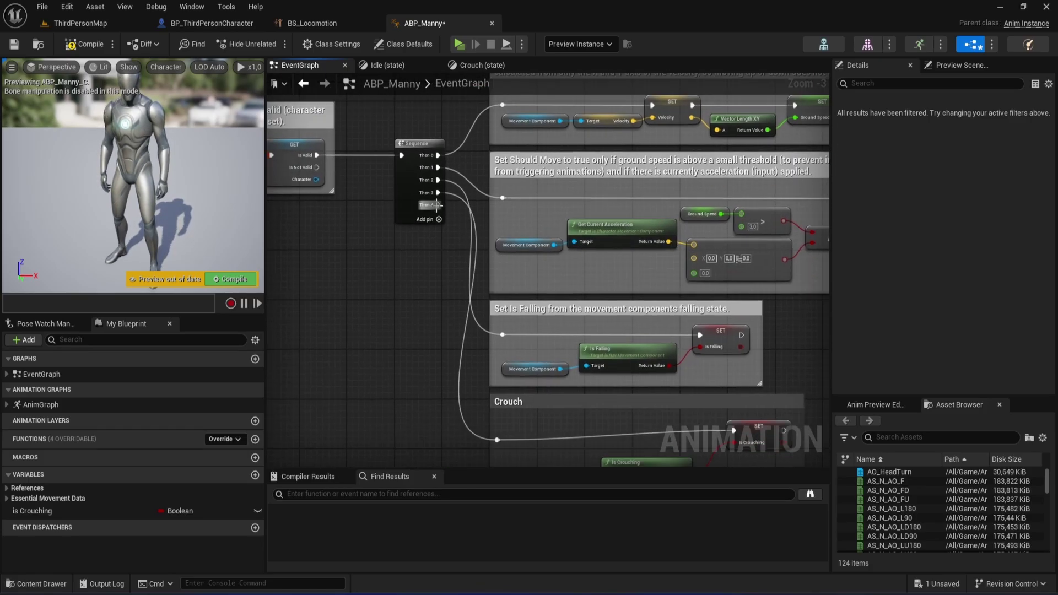
pyautogui.moveTo(436, 206); pyautogui.dragTo(503, 185)
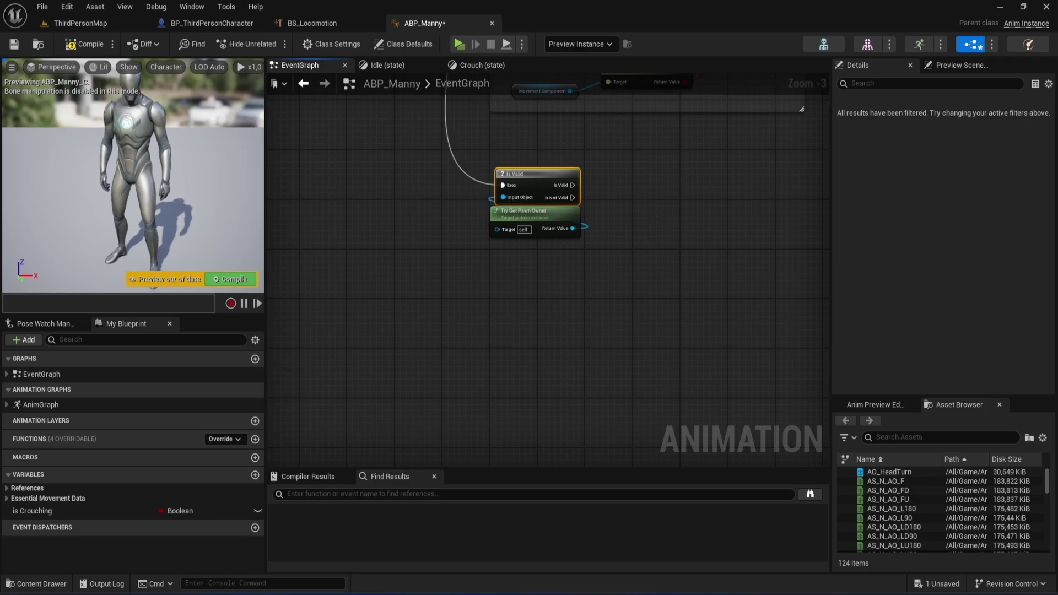
pyautogui.moveTo(567, 220); pyautogui.dragTo(426, 276, button='right')
pyautogui.moveTo(401, 272); pyautogui.dragTo(400, 285)
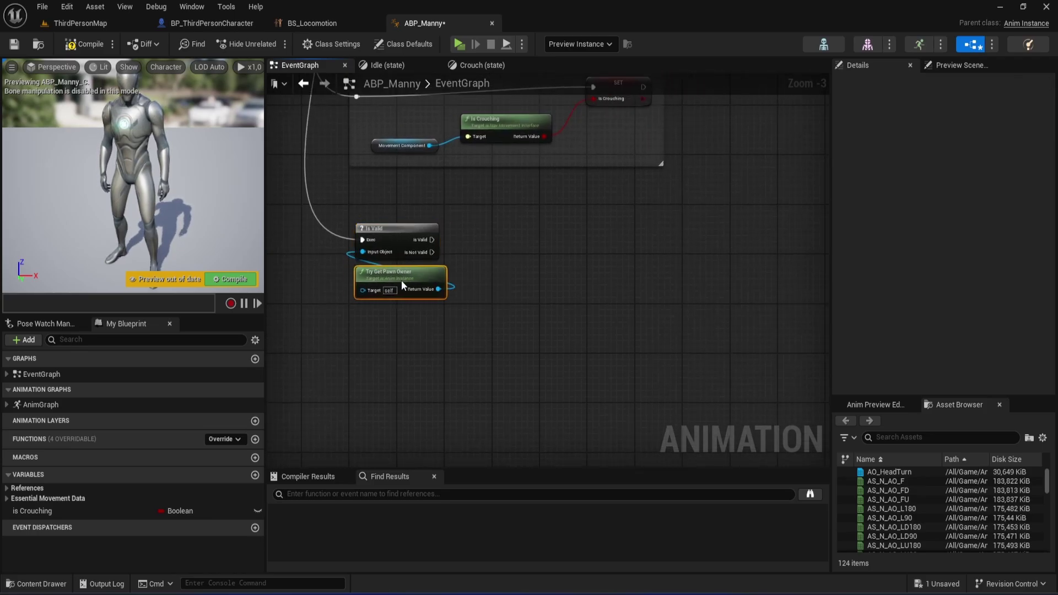
pyautogui.moveTo(434, 300); pyautogui.dragTo(374, 320, button='right')
# Add a Get Velocity node fed by the pawn owner
pyautogui.moveTo(372, 317); pyautogui.dragTo(448, 297)
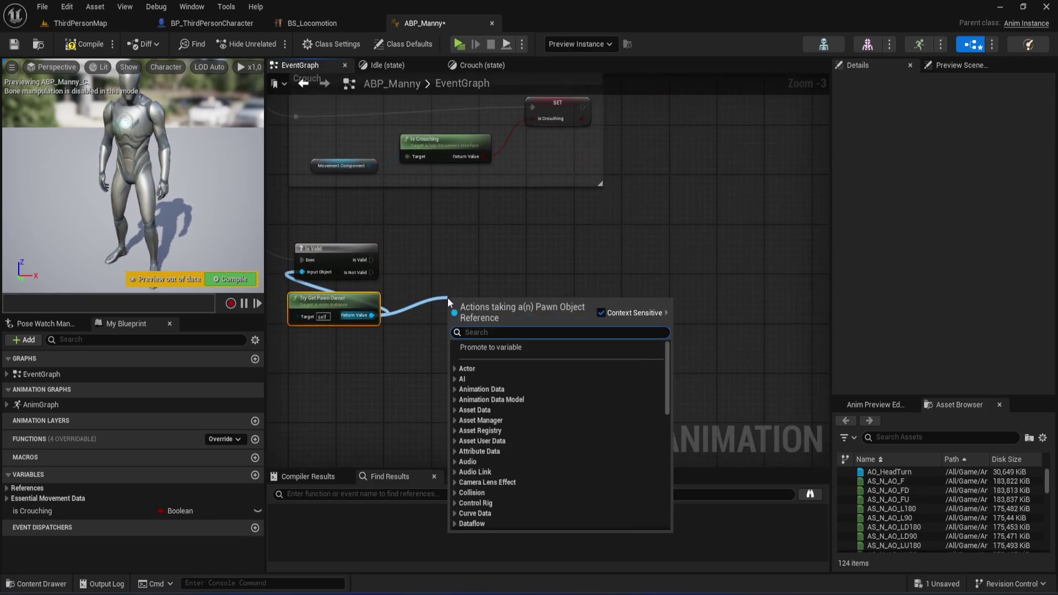
pyautogui.write('get')
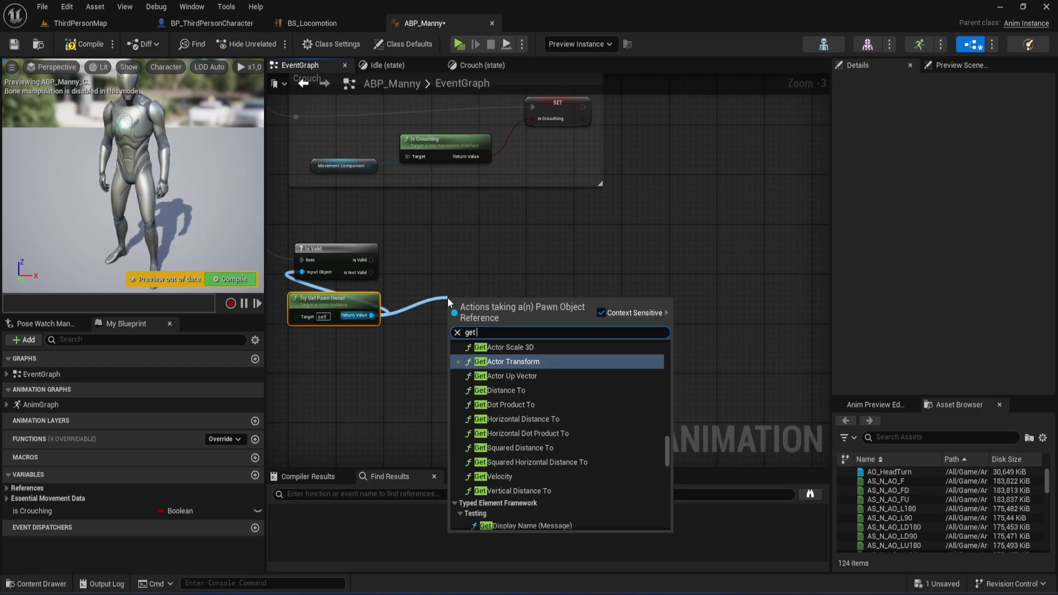
pyautogui.write(' velo')
pyautogui.press('Return')
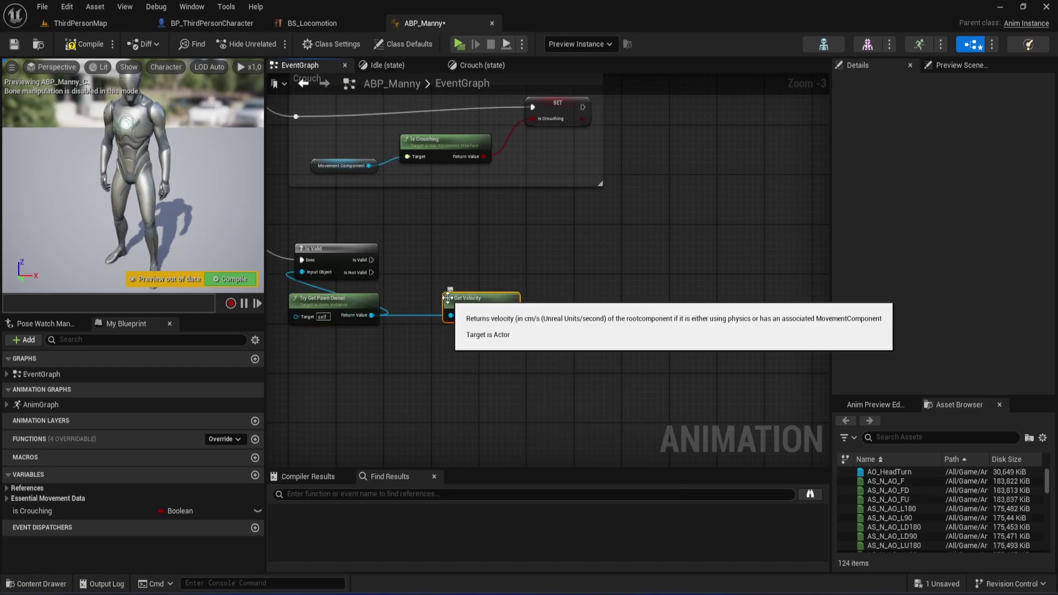
pyautogui.scroll(2, 447, 296)
pyautogui.moveTo(500, 305); pyautogui.dragTo(476, 306)
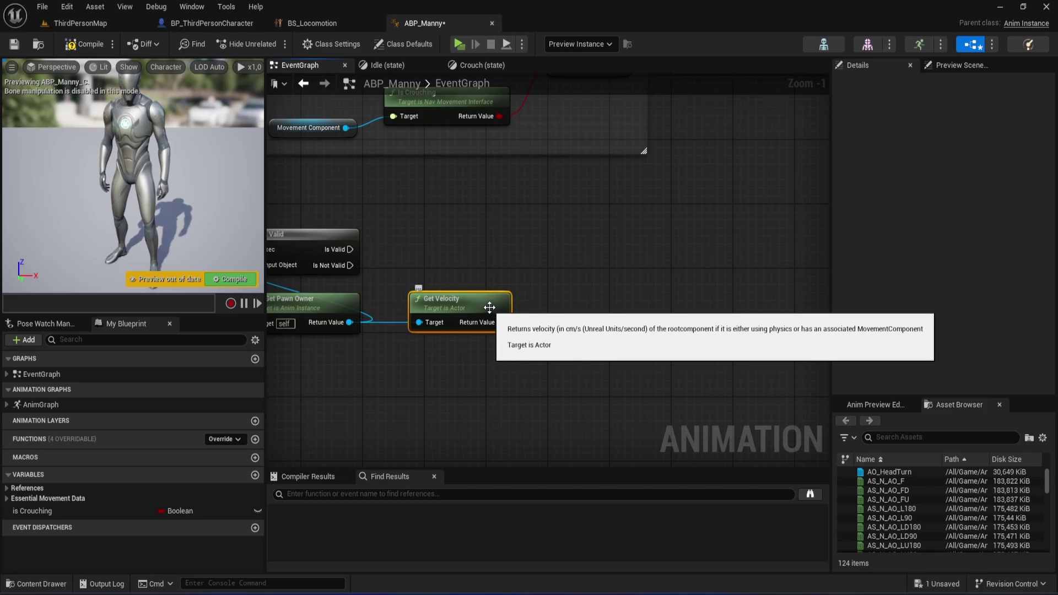
# Feed the velocity into a new Vector Length node
pyautogui.moveTo(500, 322); pyautogui.dragTo(544, 313)
pyautogui.write('v')
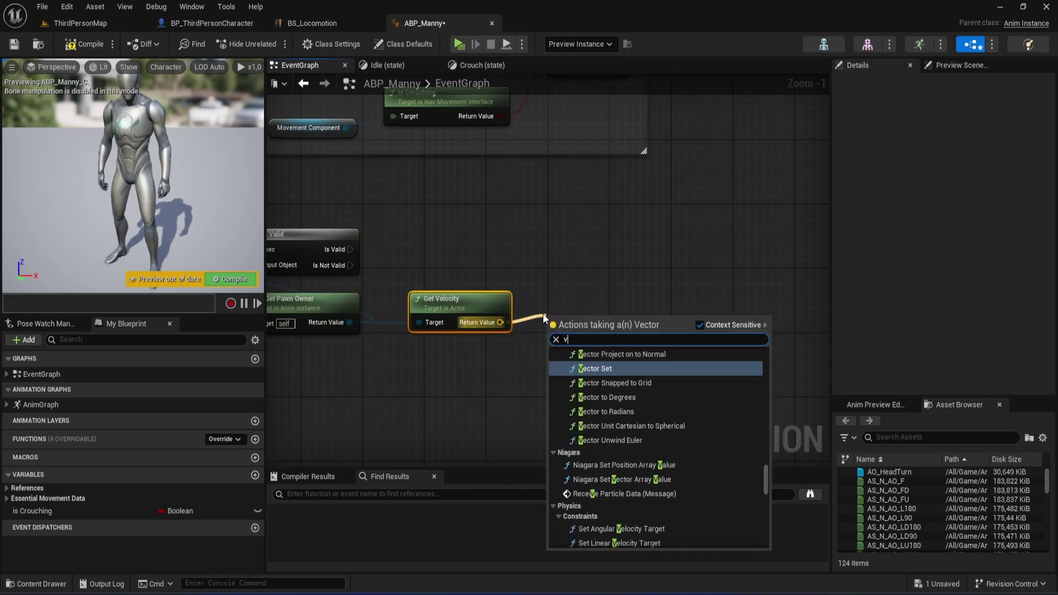
pyautogui.write('ector')
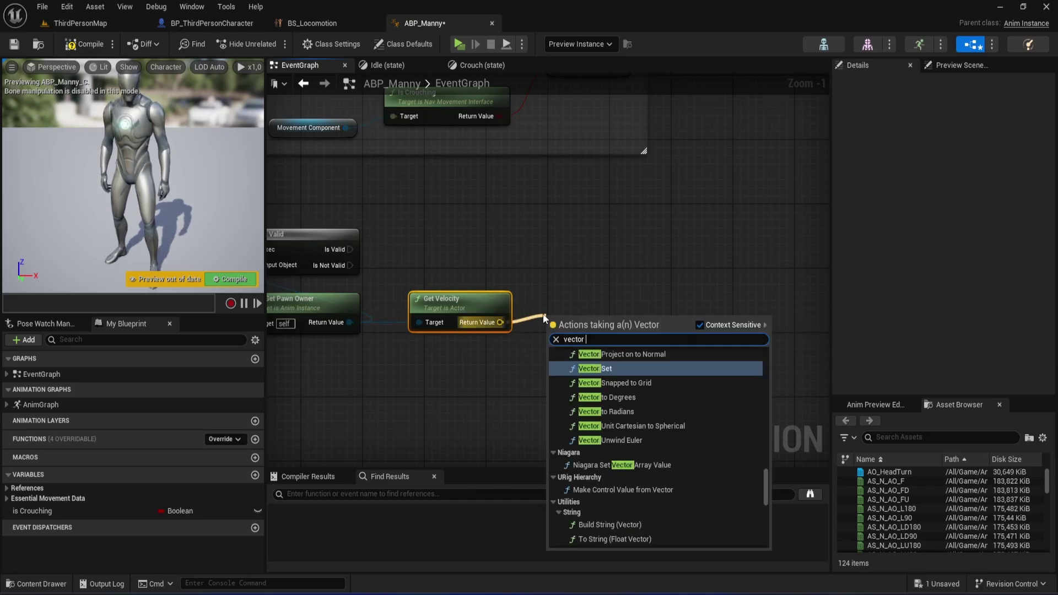
pyautogui.write(' len')
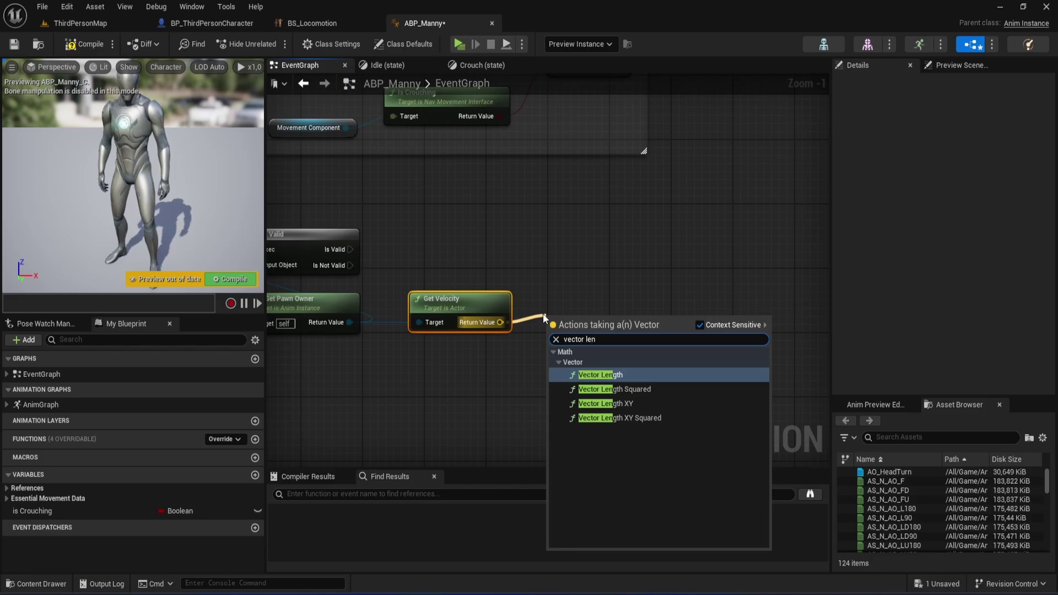
pyautogui.press('Return')
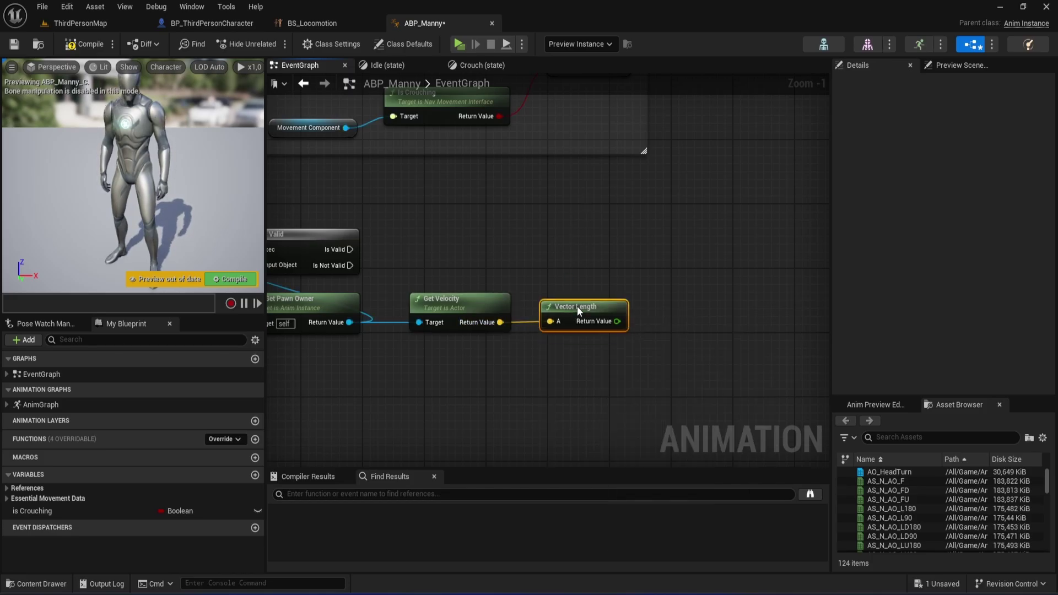
pyautogui.moveTo(577, 306); pyautogui.dragTo(549, 275, button='right')
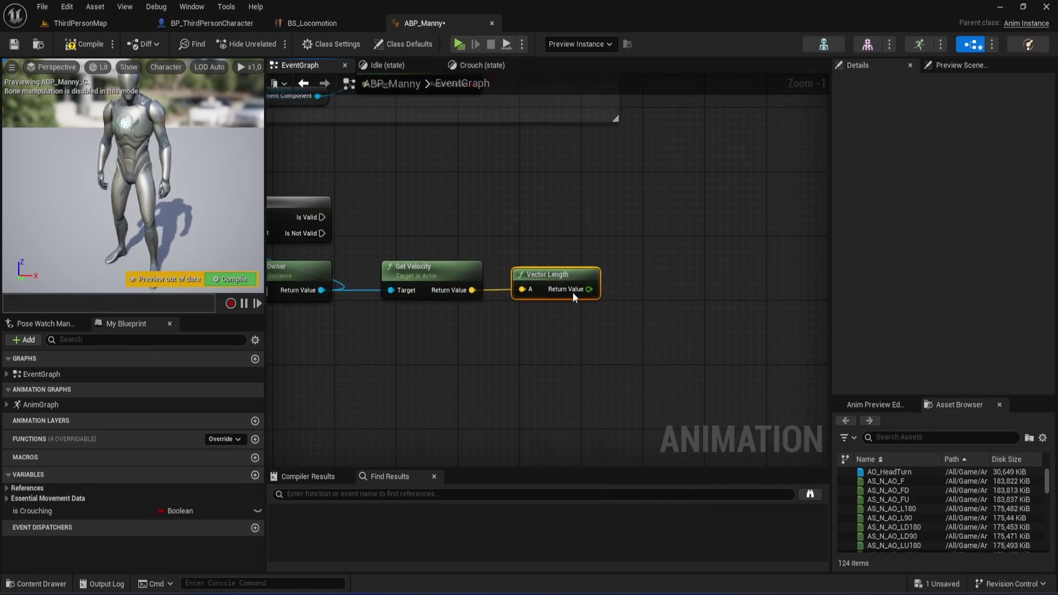
# Promote Vector Length to a new Speed float variable and run its SET from Is Valid
pyautogui.moveTo(589, 289); pyautogui.dragTo(653, 220)
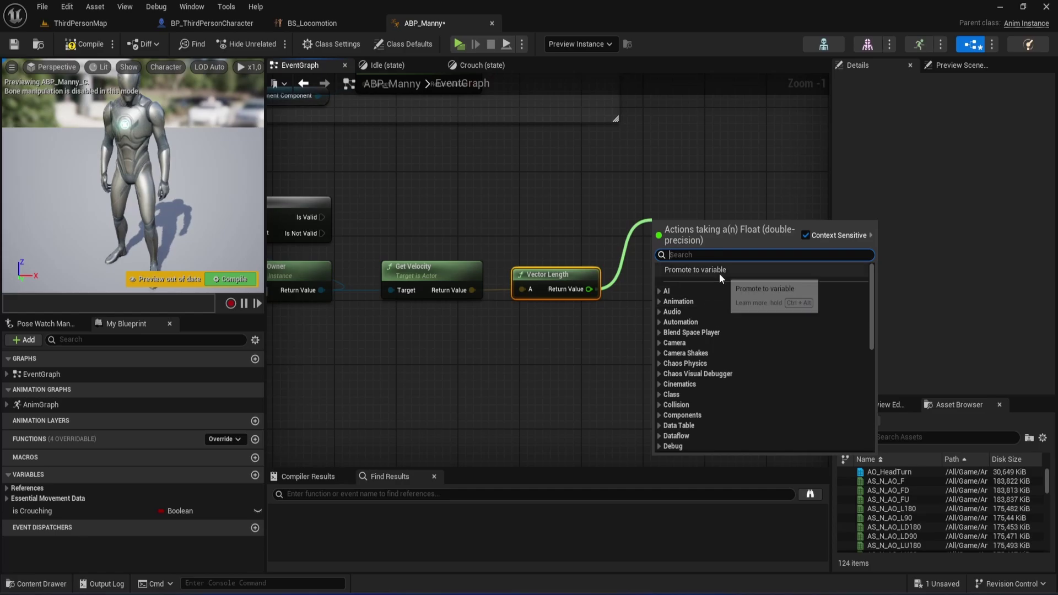
pyautogui.click(720, 270)
pyautogui.click(958, 116)
pyautogui.write('Speed')
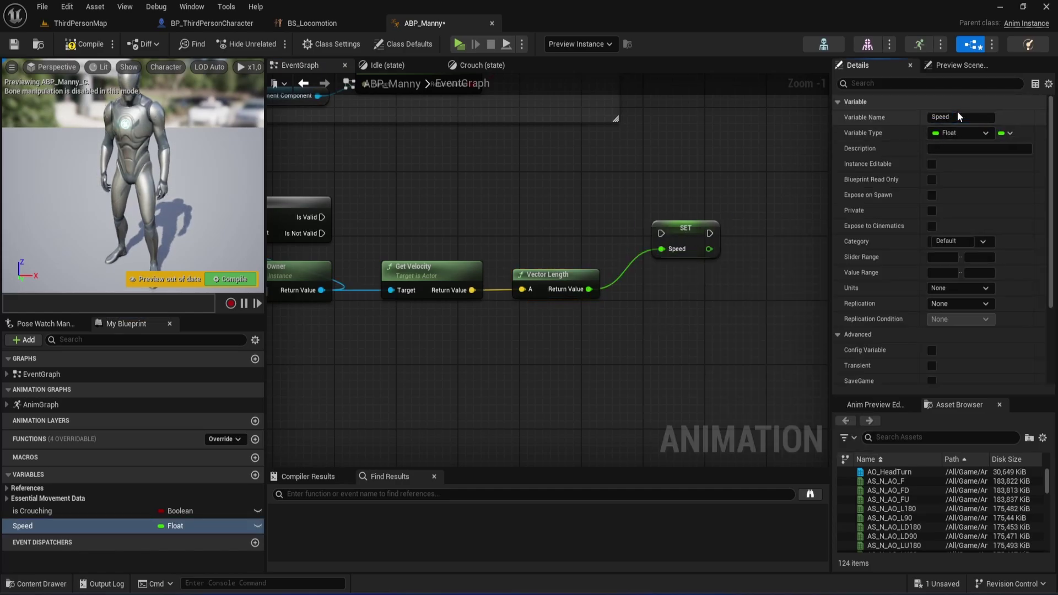
pyautogui.press('Return')
pyautogui.moveTo(322, 217)
pyautogui.mouseDown()
pyautogui.moveTo(667, 240)
pyautogui.moveTo(694, 208)
pyautogui.mouseUp()
pyautogui.moveTo(517, 246); pyautogui.dragTo(594, 185, button='right')
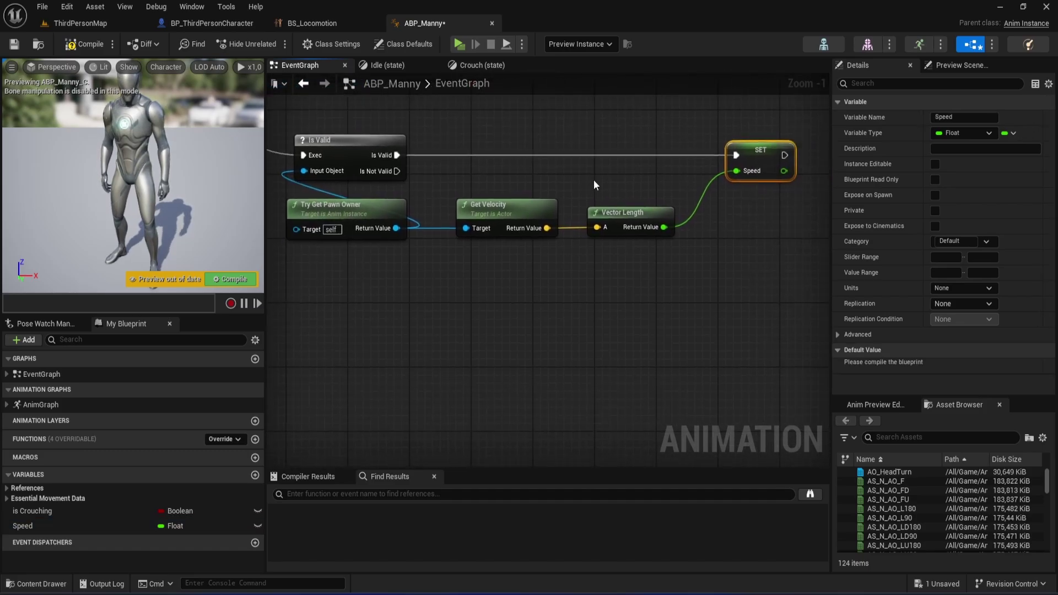
pyautogui.moveTo(633, 218); pyautogui.dragTo(650, 219)
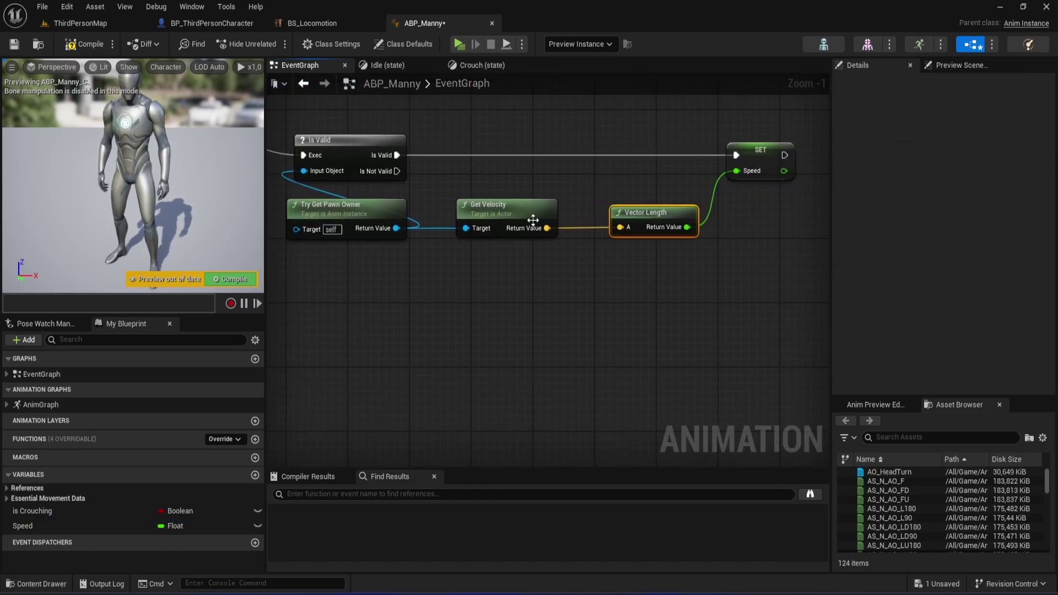
pyautogui.moveTo(611, 185); pyautogui.dragTo(570, 165, button='right')
# Add a second Get Velocity and a Get Actor Rotation from Try Get Pawn Owner
pyautogui.moveTo(355, 209); pyautogui.dragTo(405, 296)
pyautogui.write('get vel')
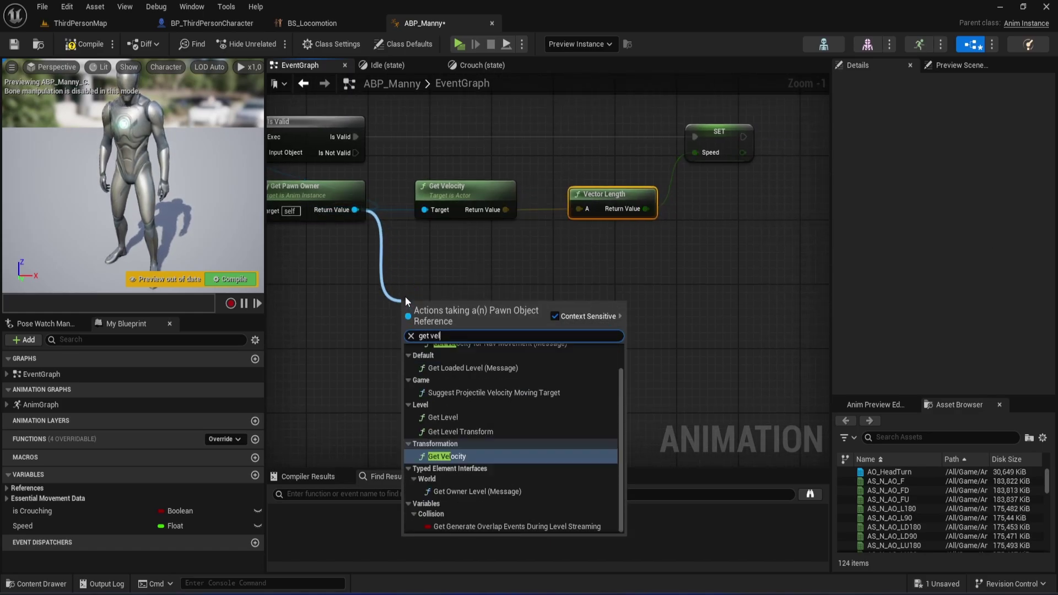
pyautogui.write('o')
pyautogui.press('Return')
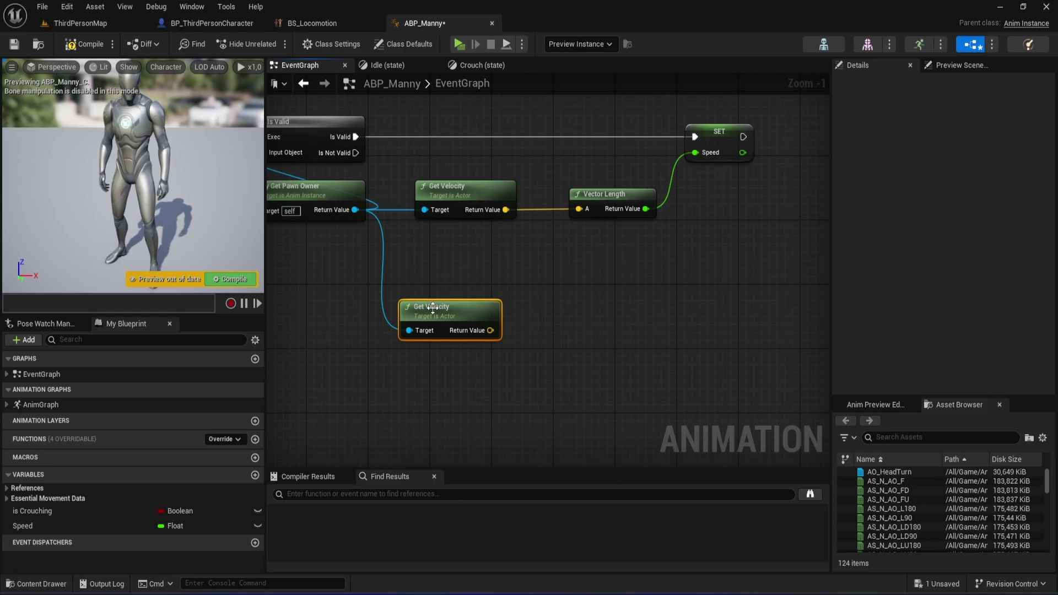
pyautogui.moveTo(432, 309); pyautogui.dragTo(456, 276)
pyautogui.moveTo(355, 209)
pyautogui.mouseDown()
pyautogui.moveTo(428, 365)
pyautogui.moveTo(432, 355)
pyautogui.mouseUp()
pyautogui.write('get actor')
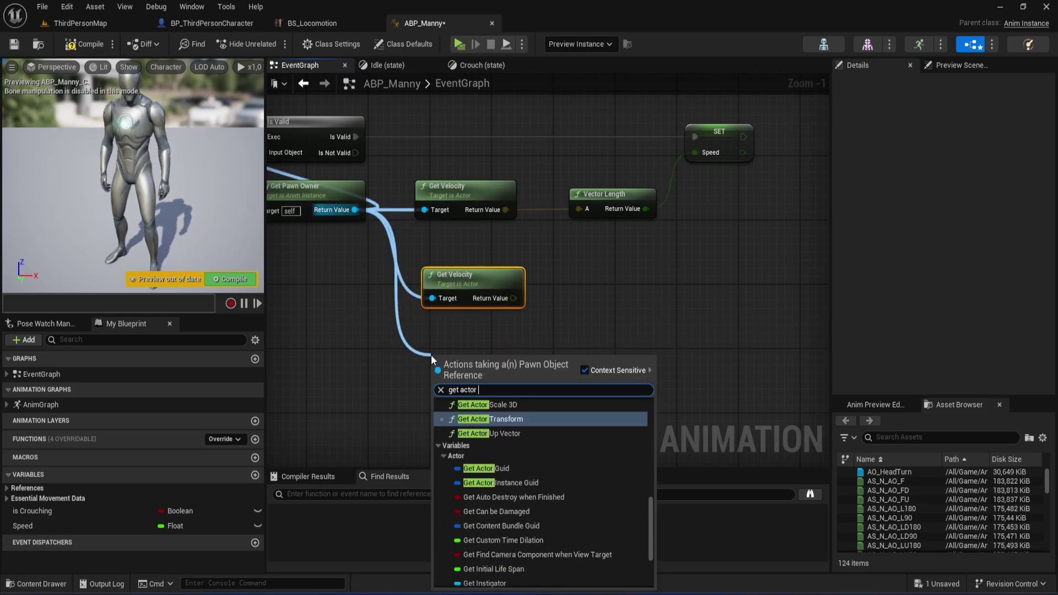
pyautogui.write('rota')
pyautogui.press('Return')
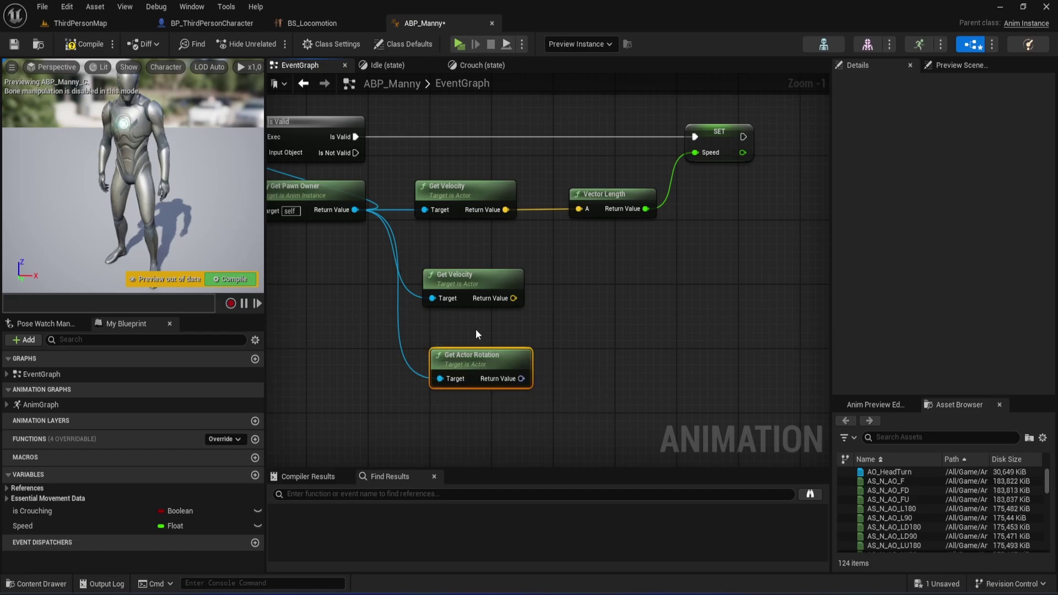
pyautogui.moveTo(479, 356); pyautogui.dragTo(472, 326)
# Search 'calculate' from the actor rotation output to find Calculate Direction
pyautogui.click(591, 324)
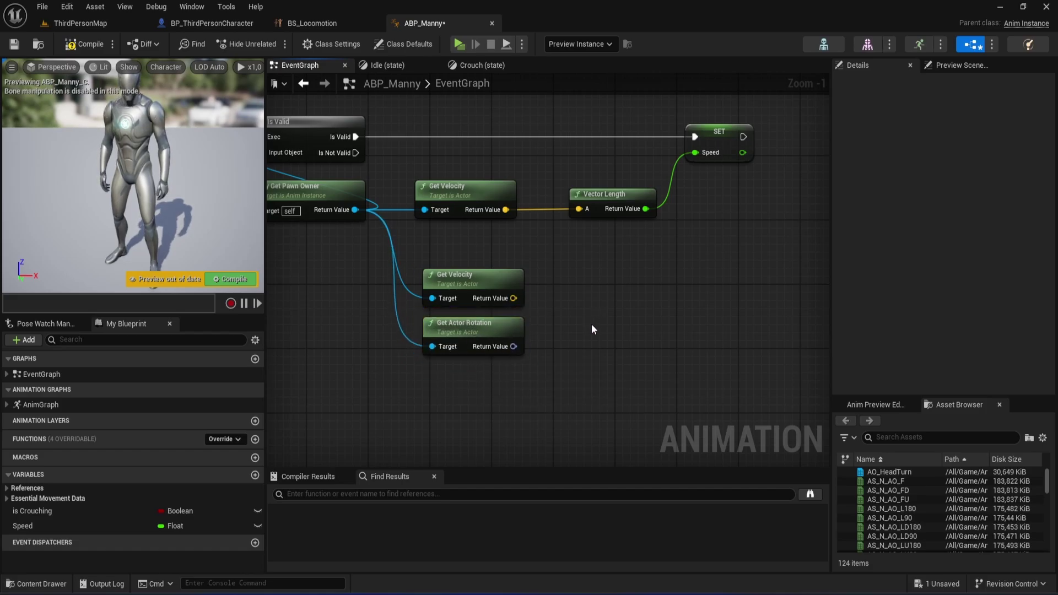
pyautogui.moveTo(591, 324); pyautogui.dragTo(492, 333, button='right')
pyautogui.moveTo(405, 358); pyautogui.dragTo(506, 331)
pyautogui.write('calculate')
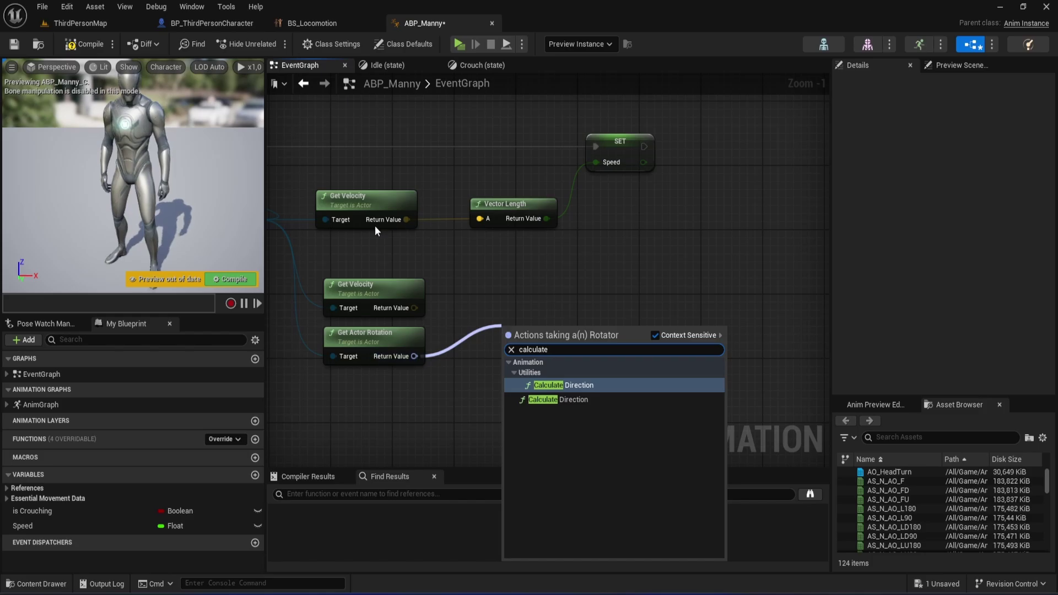
# Add an Anim Instance Calculate Direction node and delete the extra duplicate
pyautogui.click(583, 386)
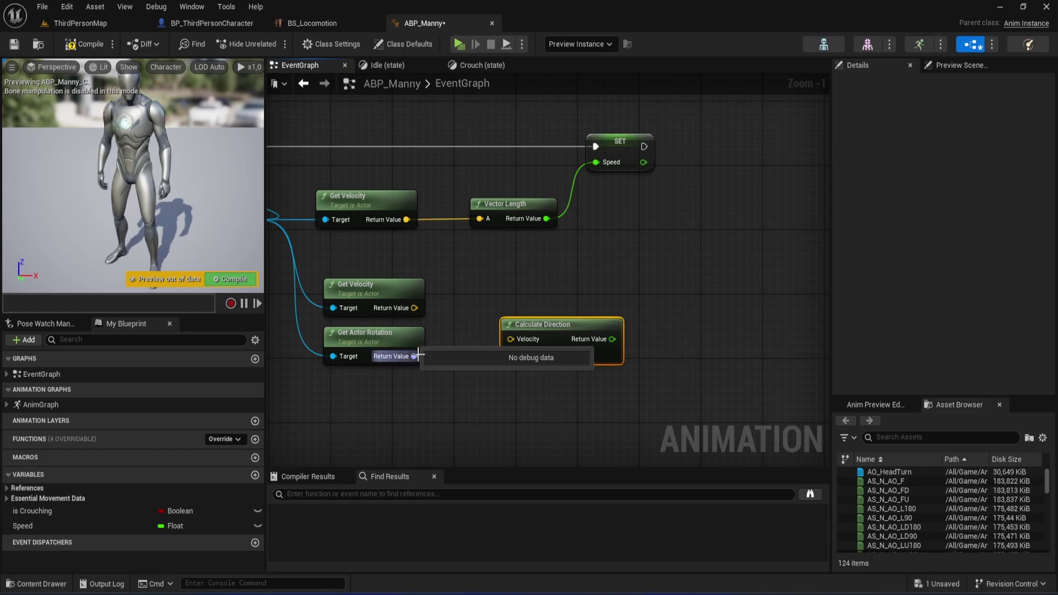
pyautogui.click(589, 422)
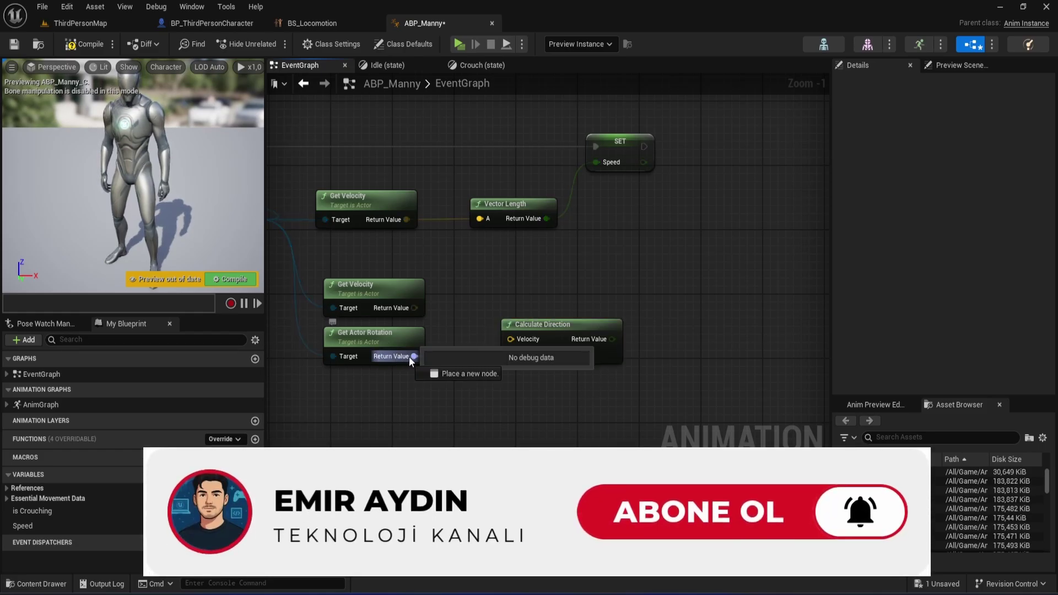
pyautogui.moveTo(414, 356); pyautogui.dragTo(468, 396)
pyautogui.write('calculate')
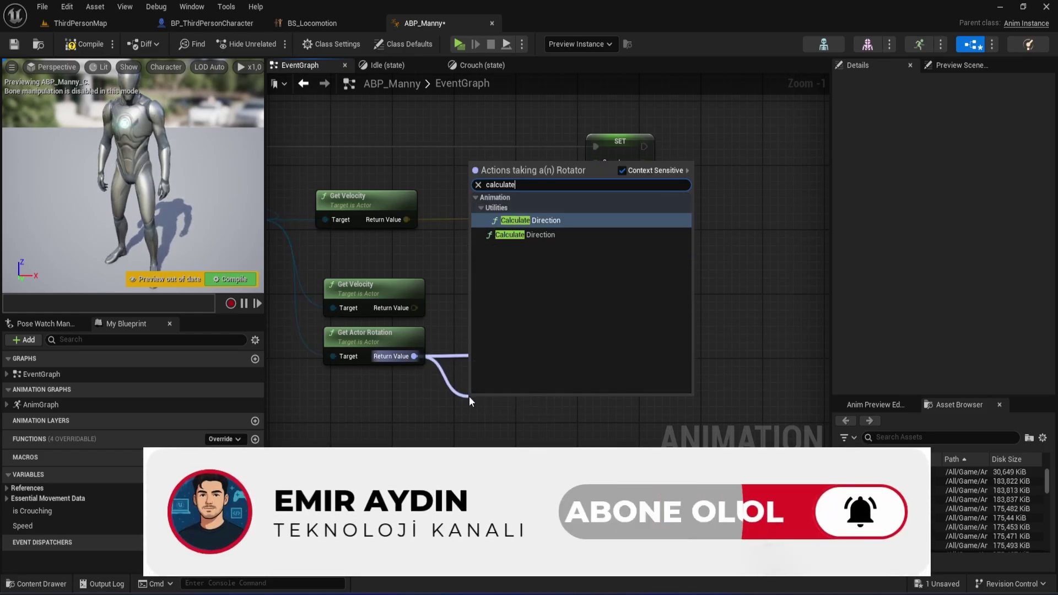
pyautogui.press('Return')
pyautogui.moveTo(556, 419); pyautogui.dragTo(450, 304, button='right')
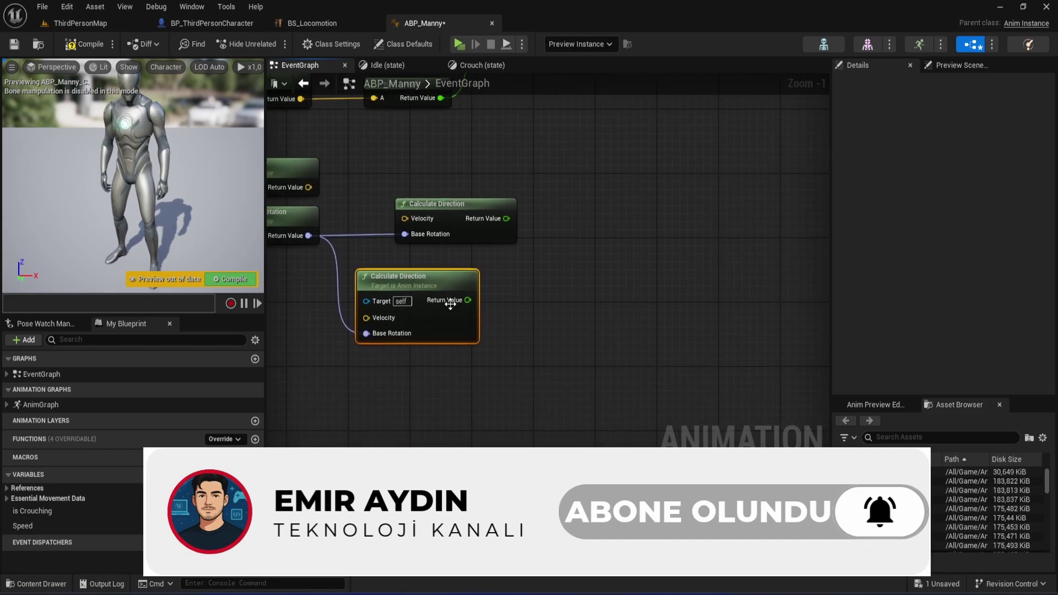
pyautogui.moveTo(484, 207); pyautogui.dragTo(469, 207)
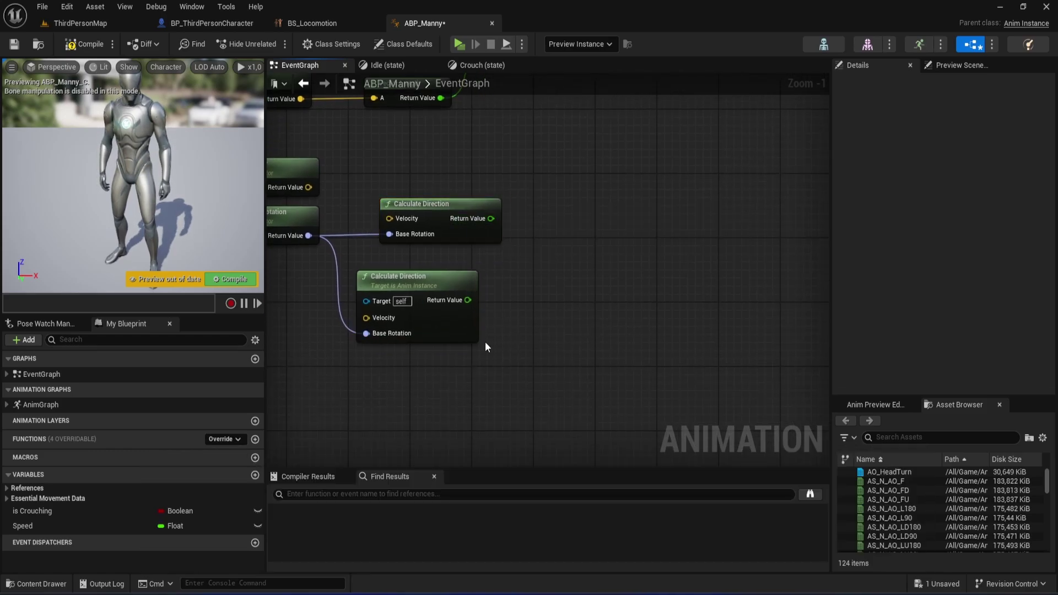
pyautogui.click(421, 337)
pyautogui.press('Delete')
# Wire the second velocity and actor rotation into Calculate Direction
pyautogui.moveTo(470, 283); pyautogui.dragTo(557, 376, button='right')
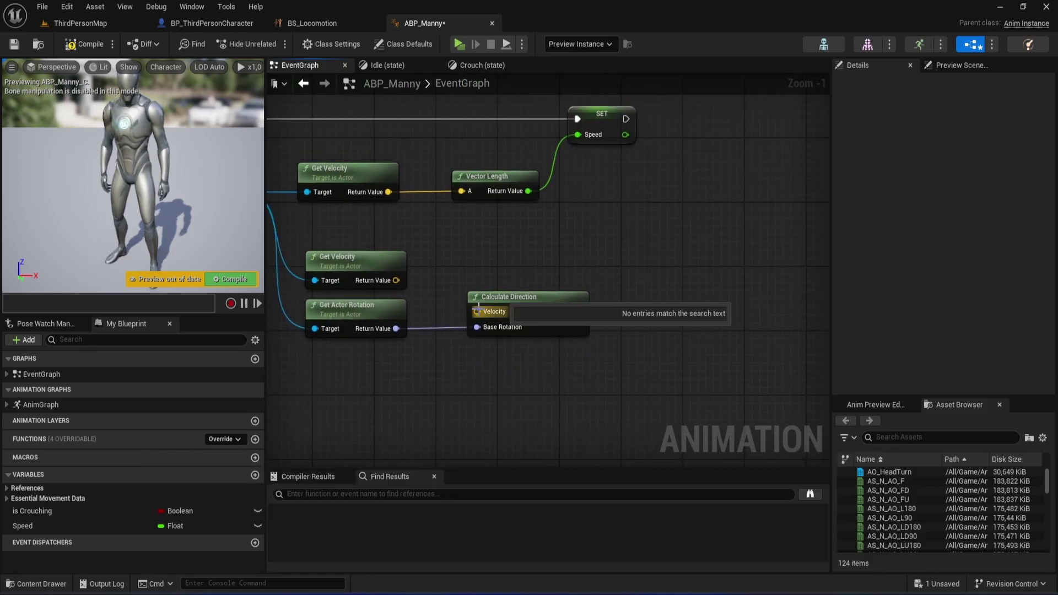
pyautogui.moveTo(478, 312); pyautogui.dragTo(393, 280)
pyautogui.moveTo(513, 311); pyautogui.dragTo(482, 294)
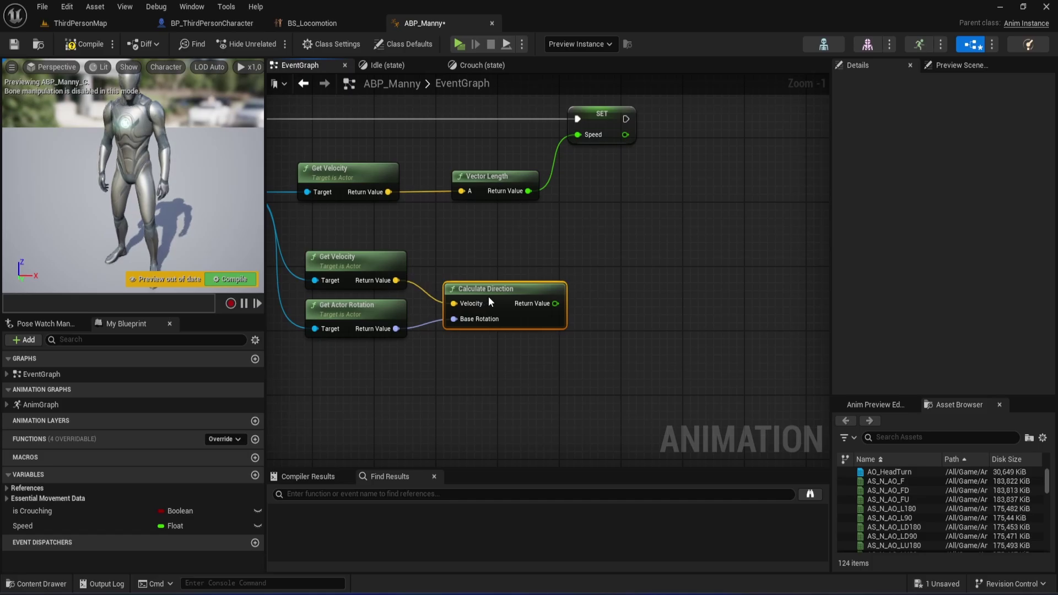
pyautogui.moveTo(606, 291); pyautogui.dragTo(445, 355, button='right')
# Promote the direction result to a variable named Direction, set right after Speed
pyautogui.moveTo(386, 359)
pyautogui.mouseDown()
pyautogui.moveTo(539, 238)
pyautogui.moveTo(565, 172)
pyautogui.mouseUp()
pyautogui.click(582, 287)
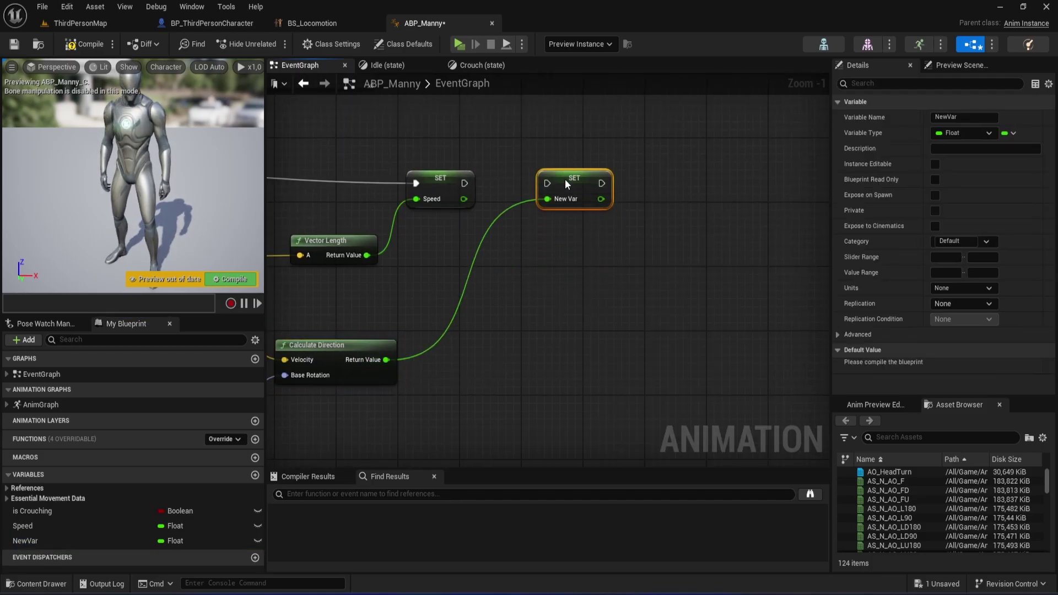
pyautogui.moveTo(465, 184); pyautogui.dragTo(580, 184)
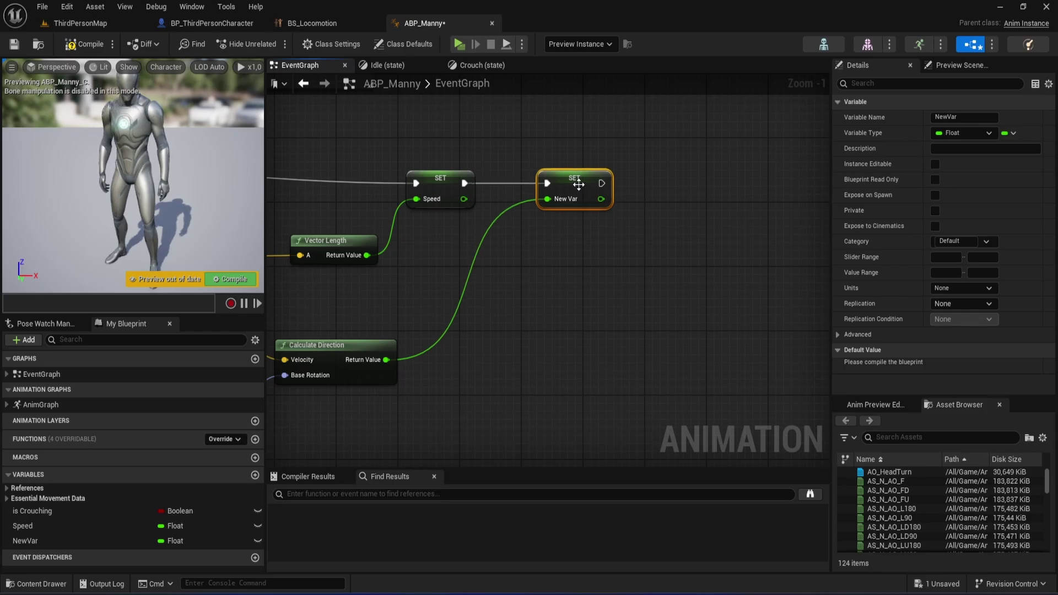
pyautogui.click(964, 118)
pyautogui.write('Direction')
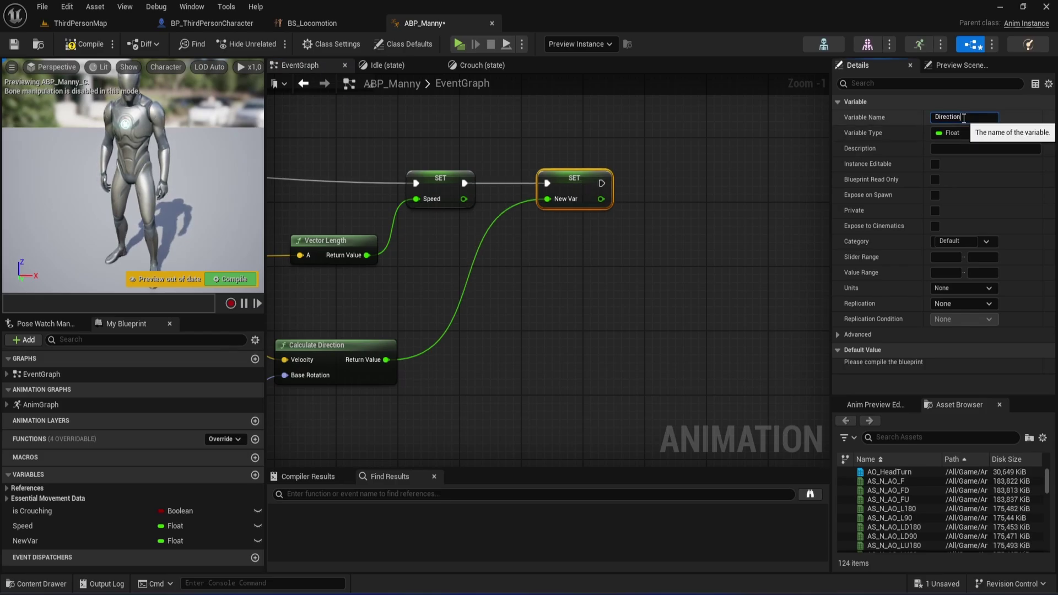
pyautogui.press('Return')
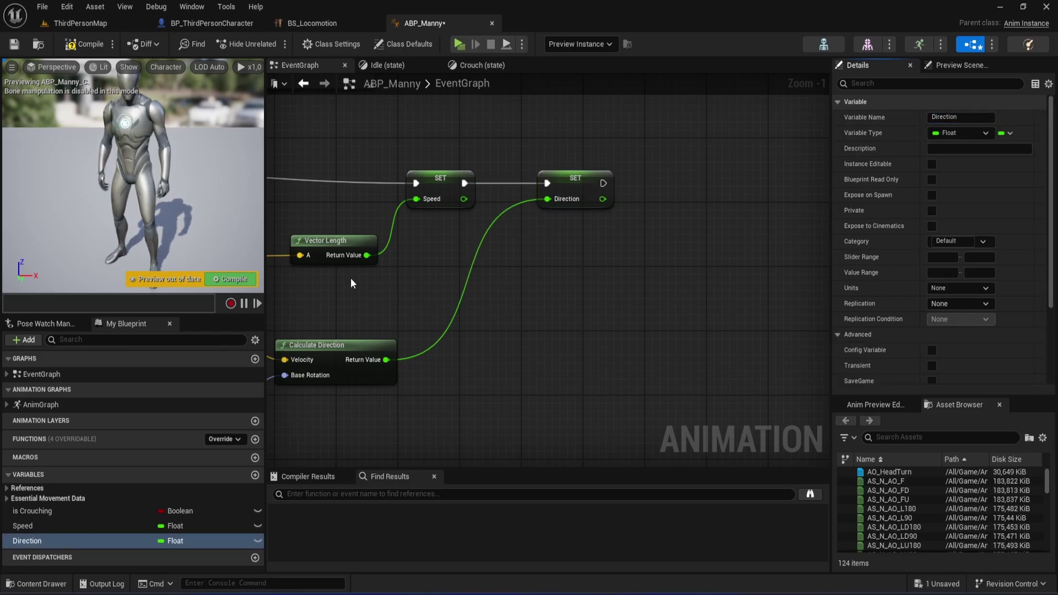
pyautogui.scroll(-1, 383, 283)
pyautogui.moveTo(382, 284); pyautogui.dragTo(550, 289, button='right')
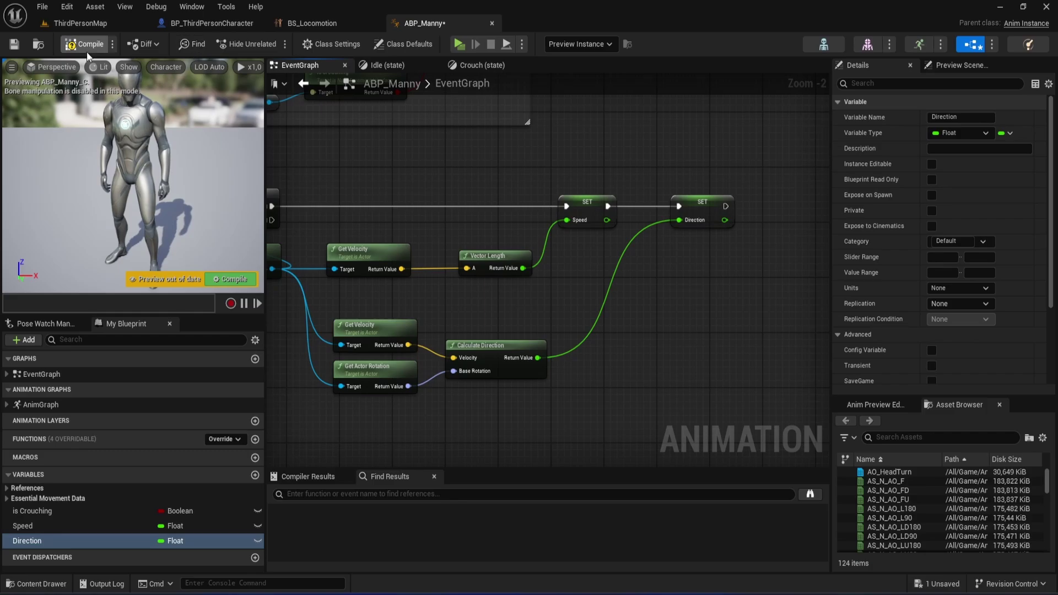
# Save ABP_Manny and look through its Idle and Crouch state graphs
pyautogui.click(13, 43)
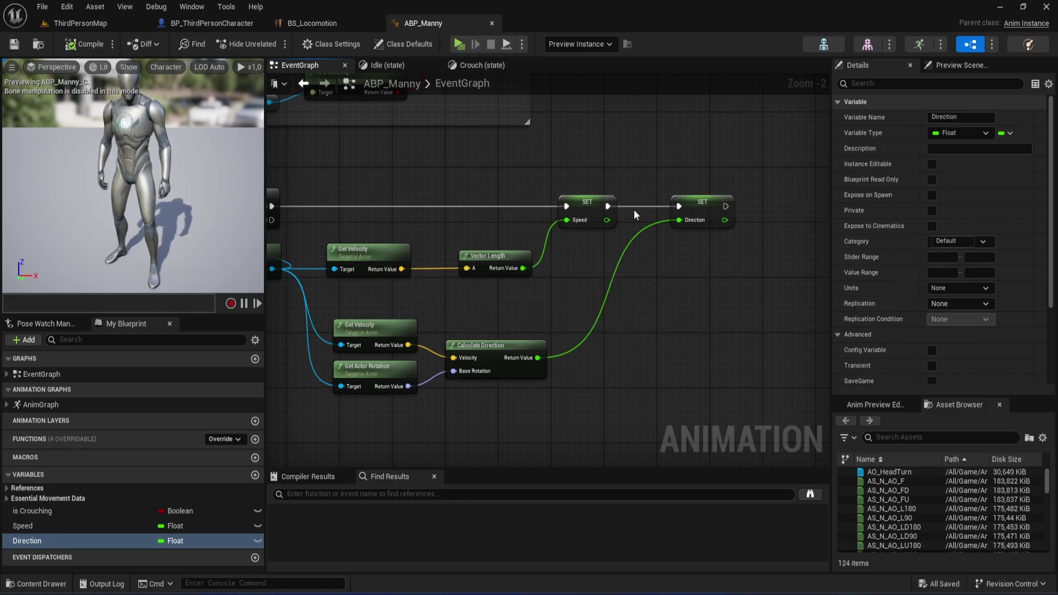
pyautogui.scroll(-2, 646, 205)
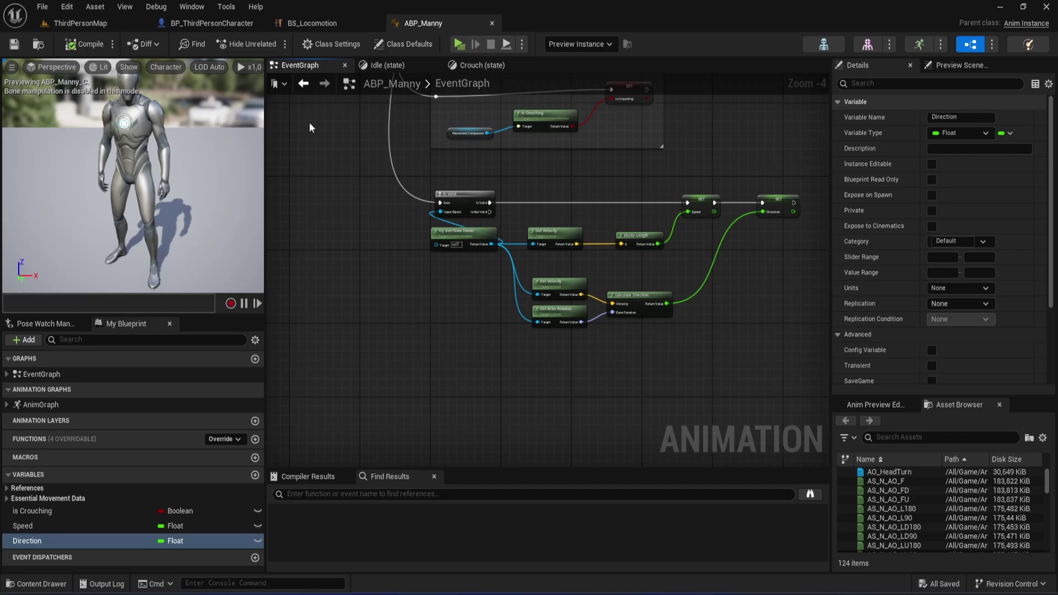
pyautogui.click(392, 69)
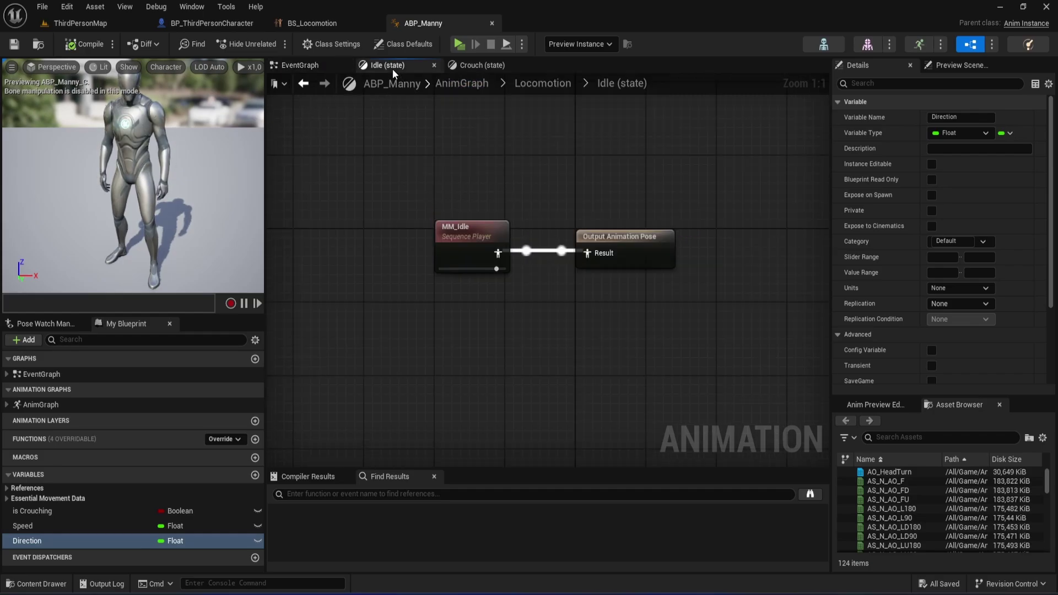
pyautogui.click(478, 65)
pyautogui.click(423, 69)
# Open the AnimGraph and drill into its Main States state machine
pyautogui.click(457, 85)
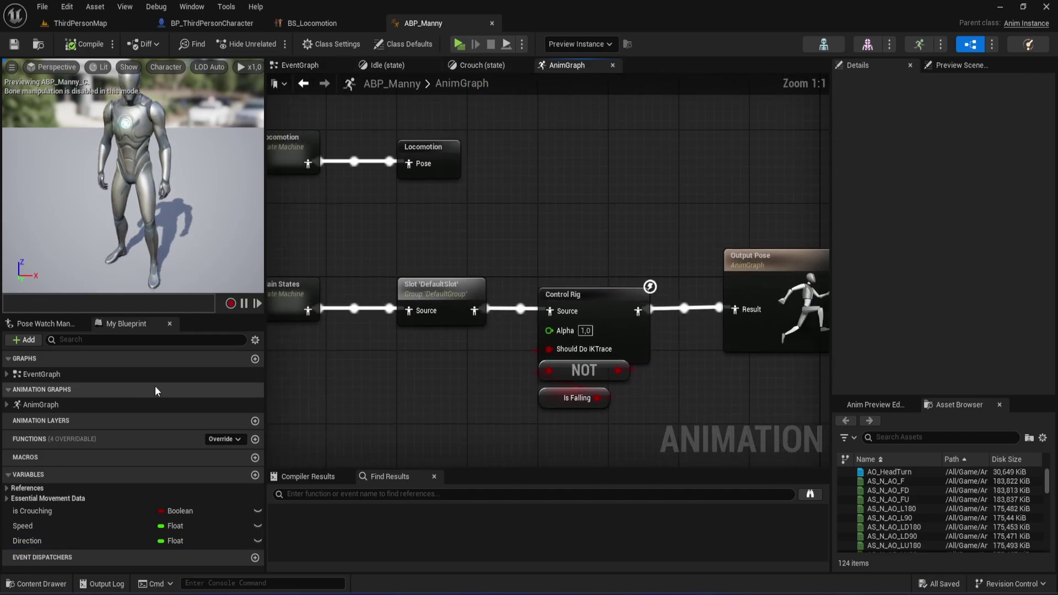
pyautogui.doubleClick(55, 408)
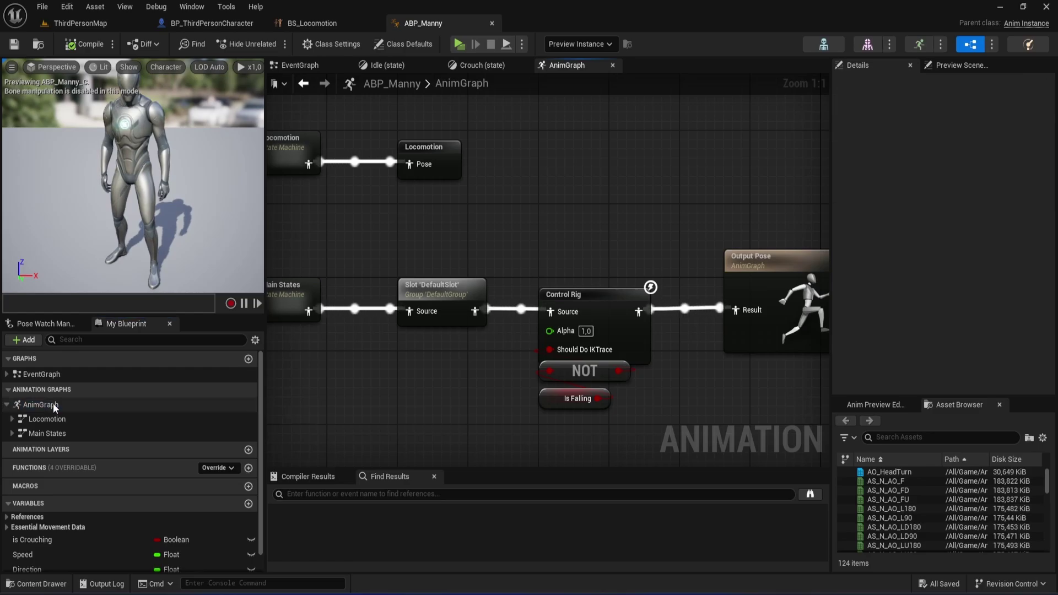
pyautogui.moveTo(517, 213)
pyautogui.mouseDown(button='right')
pyautogui.moveTo(507, 211)
pyautogui.moveTo(648, 199)
pyautogui.mouseUp(button='right')
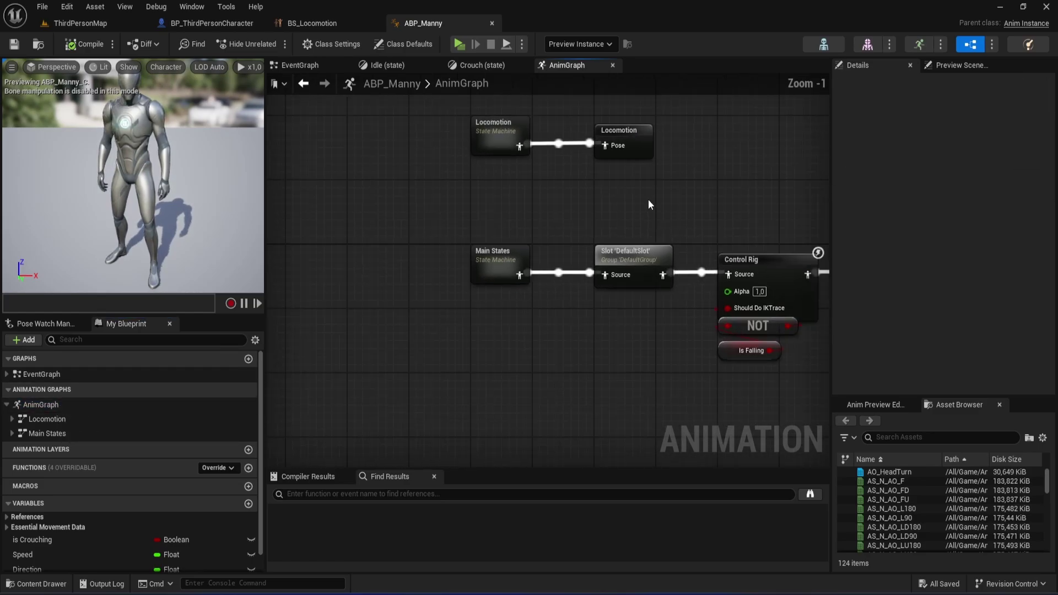
pyautogui.scroll(-2, 564, 250)
pyautogui.doubleClick(407, 303)
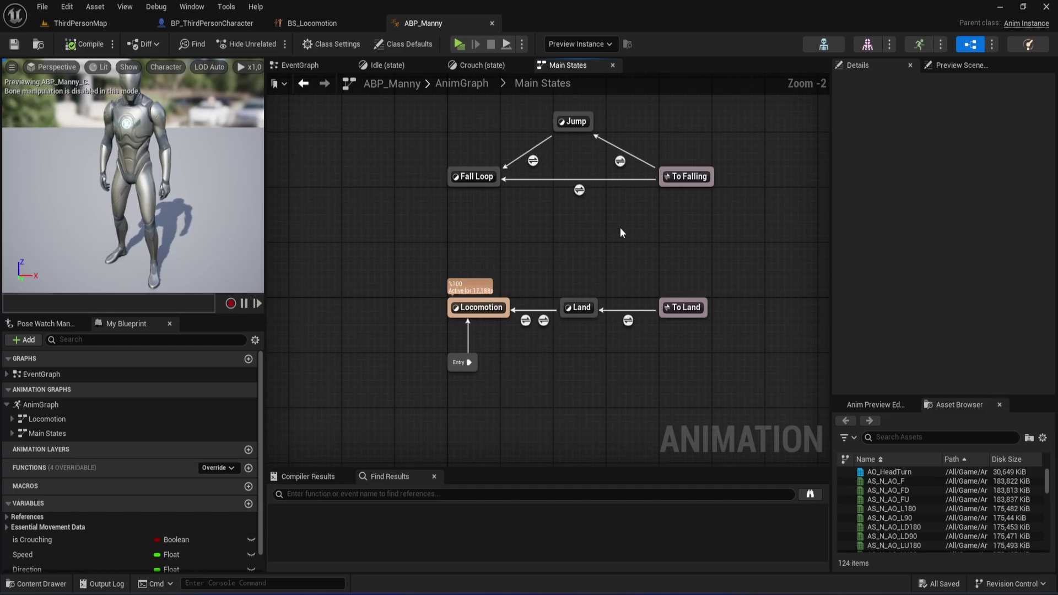
pyautogui.scroll(-1, 609, 289)
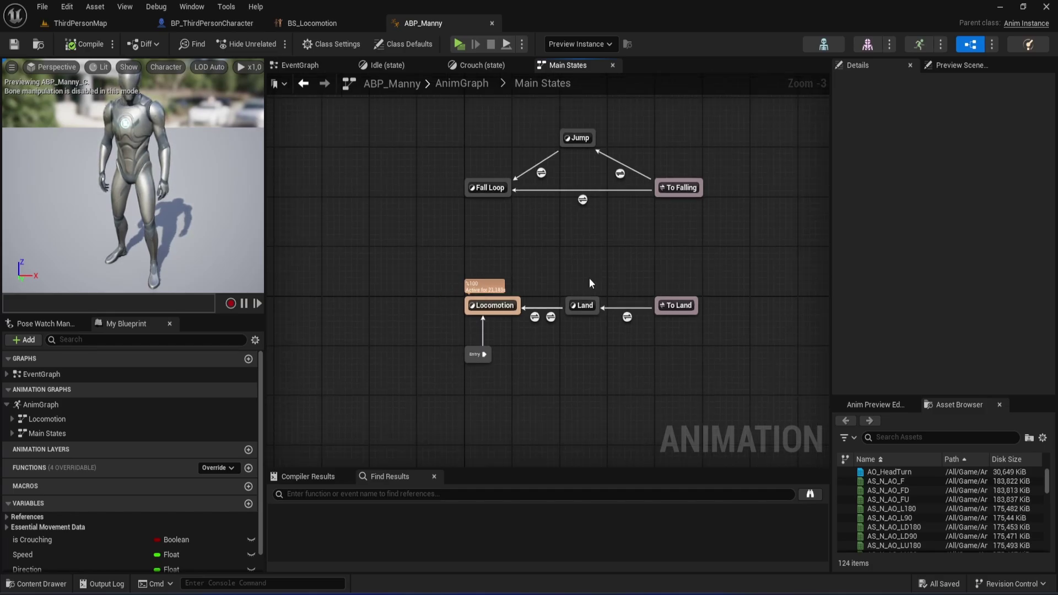
pyautogui.moveTo(590, 280); pyautogui.dragTo(625, 242, button='right')
# Return to the cached Locomotion pose in the AnimGraph and open the Locomotion state machine
pyautogui.doubleClick(478, 256)
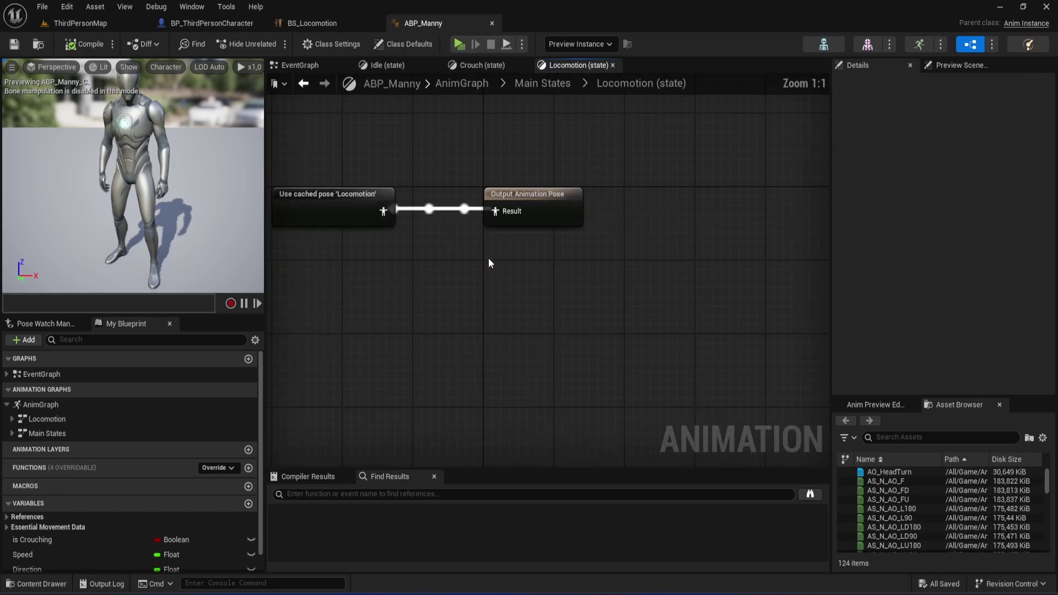
pyautogui.doubleClick(456, 276)
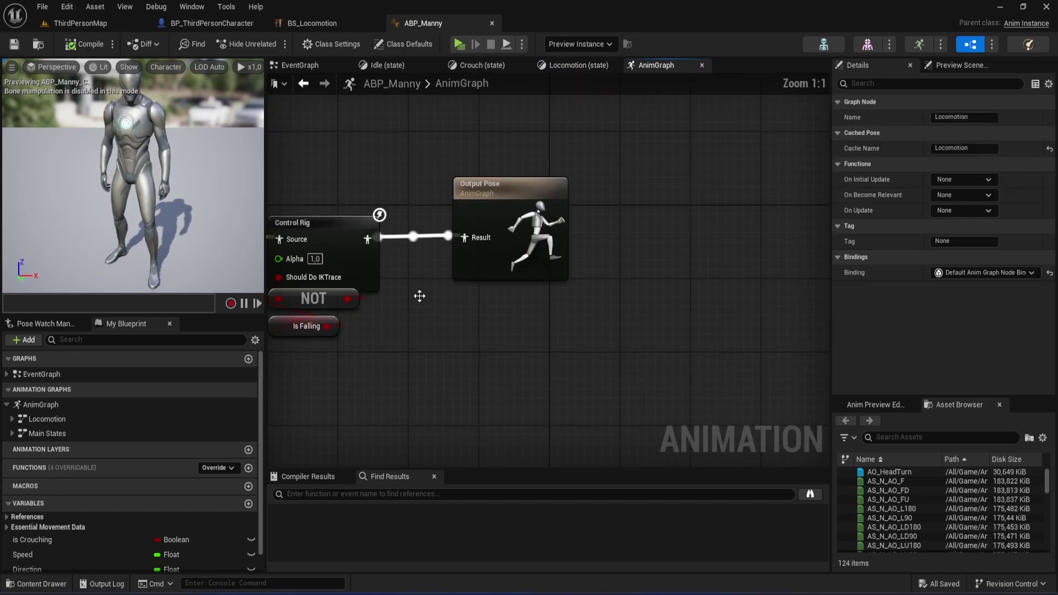
pyautogui.click(399, 270)
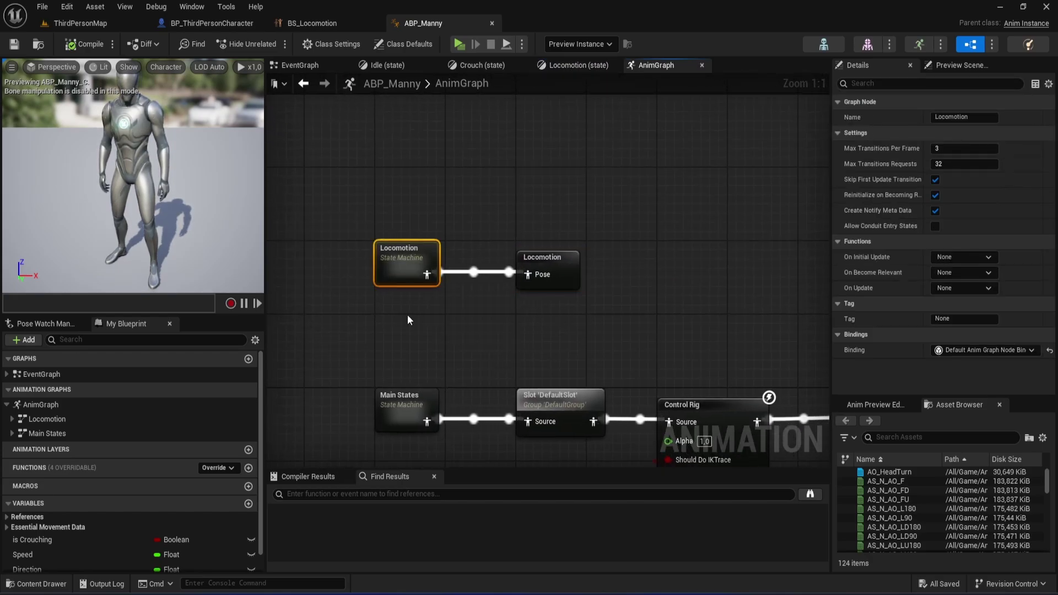
pyautogui.click(613, 312)
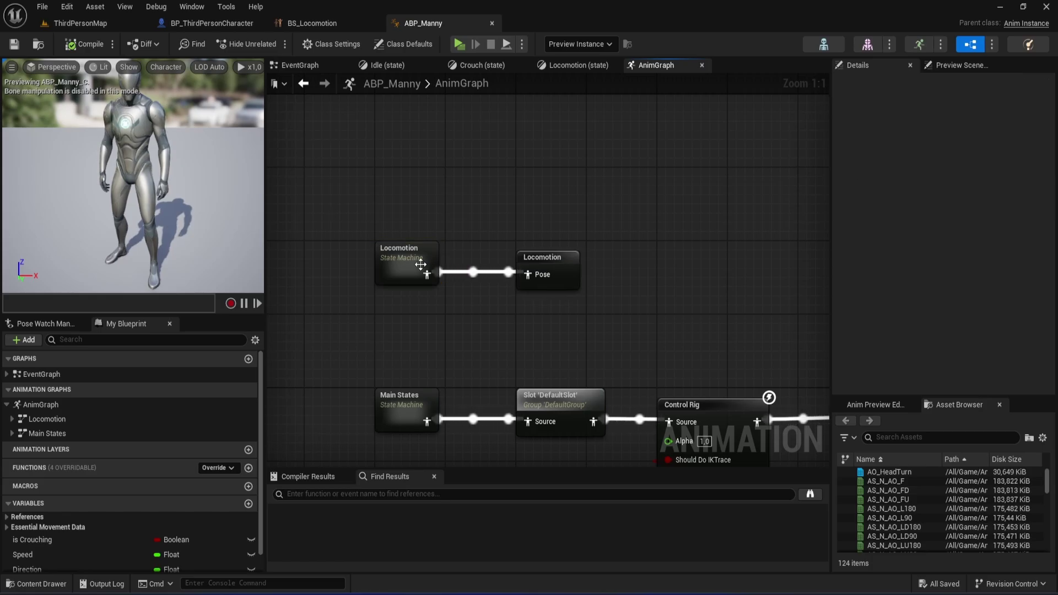
pyautogui.doubleClick(399, 266)
# Open the Walk / Run state graph and spread out its nodes
pyautogui.moveTo(415, 262); pyautogui.dragTo(320, 155, button='right')
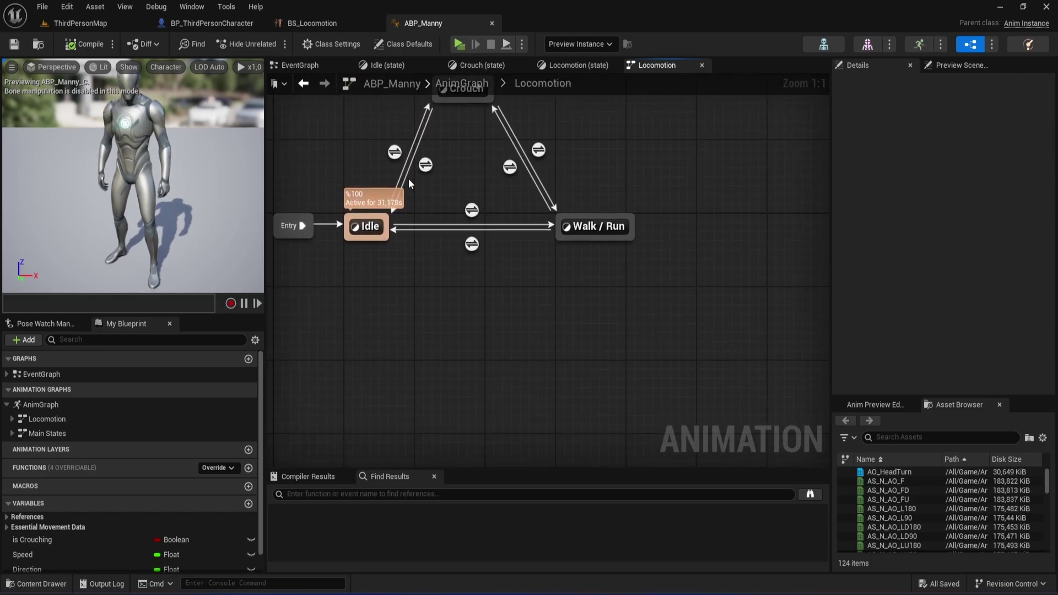
pyautogui.click(598, 227)
pyautogui.doubleClick(599, 227)
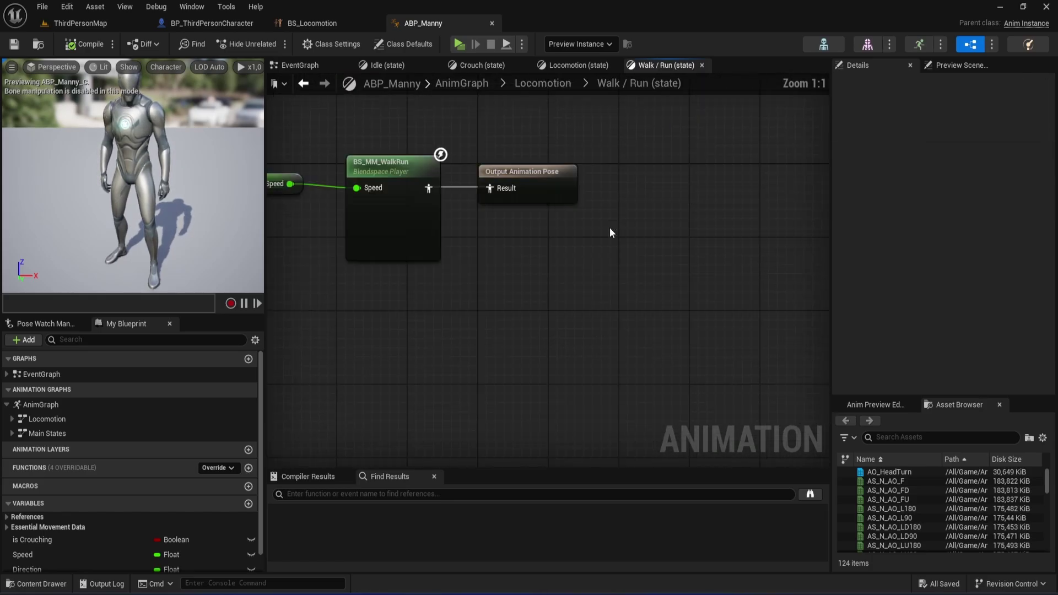
pyautogui.moveTo(654, 221); pyautogui.dragTo(722, 226)
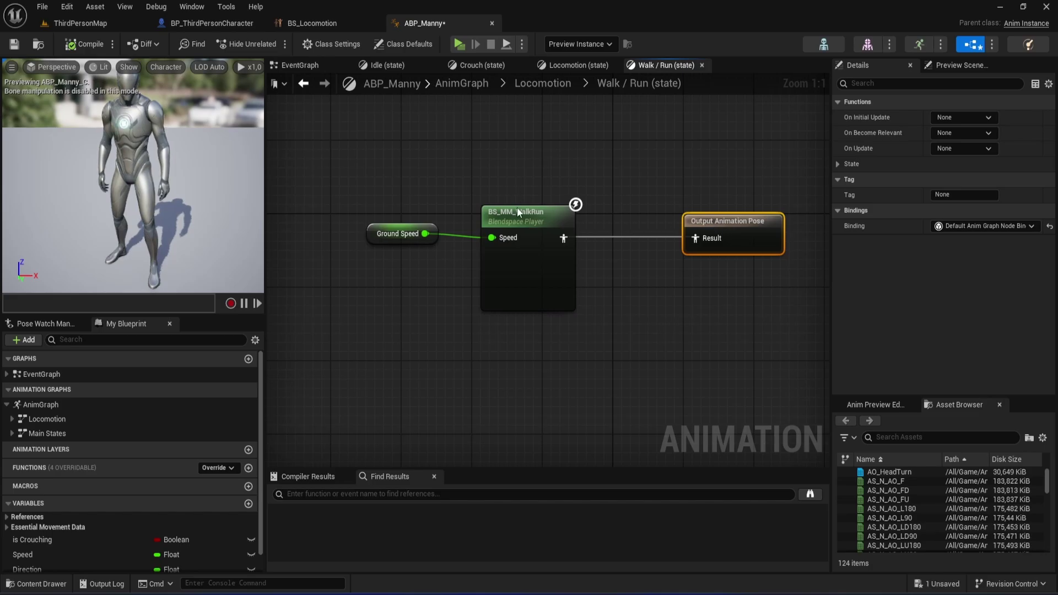
pyautogui.moveTo(517, 212); pyautogui.dragTo(551, 202)
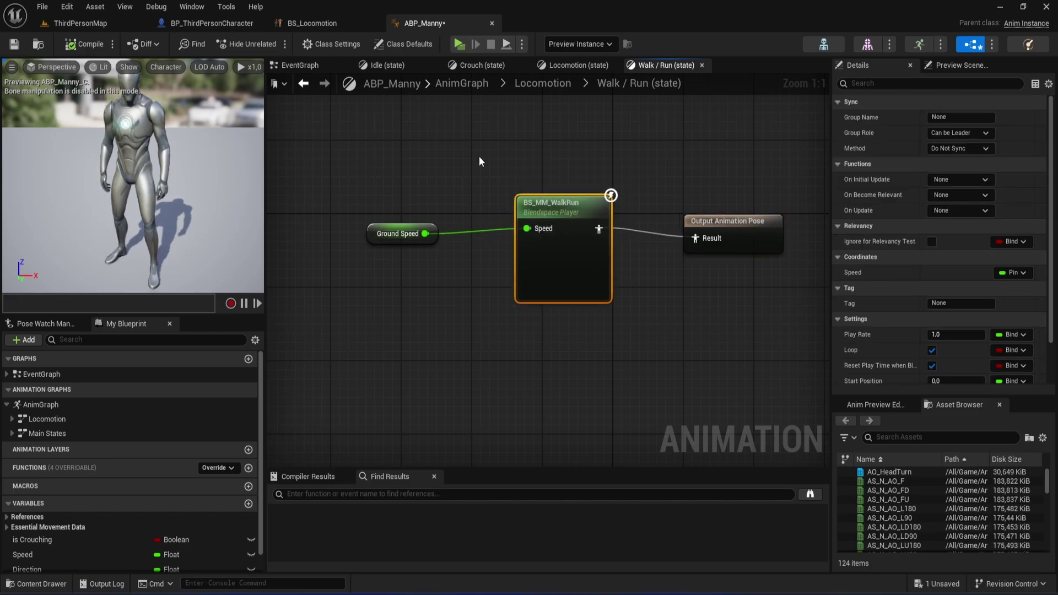
pyautogui.click(480, 161)
# Delete the BS_MM_WalkRun blend space node and the Ground Speed node
pyautogui.click(554, 209)
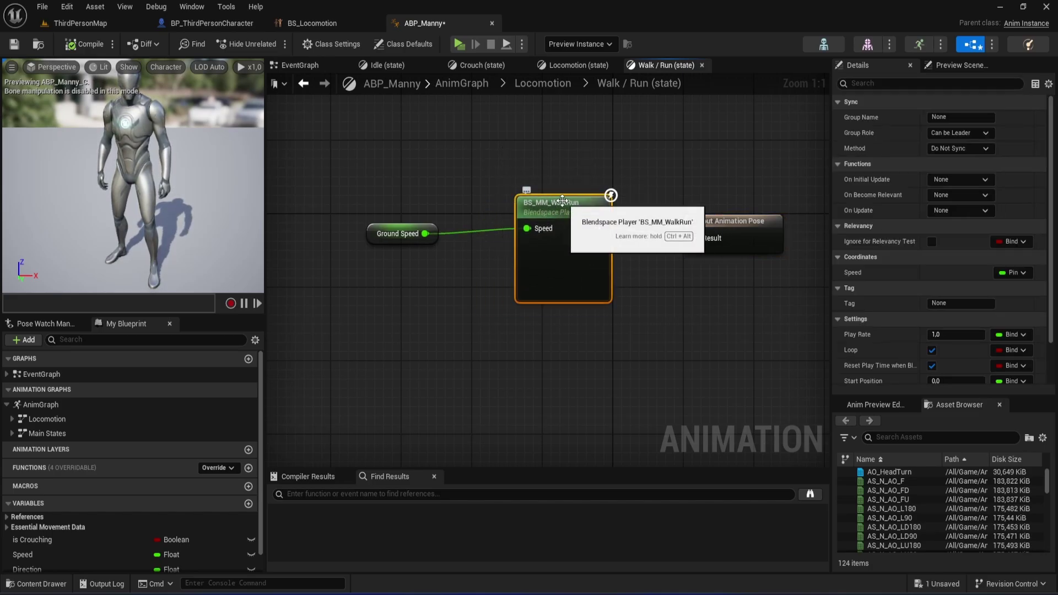
pyautogui.click(545, 164)
pyautogui.moveTo(544, 210); pyautogui.dragTo(568, 123)
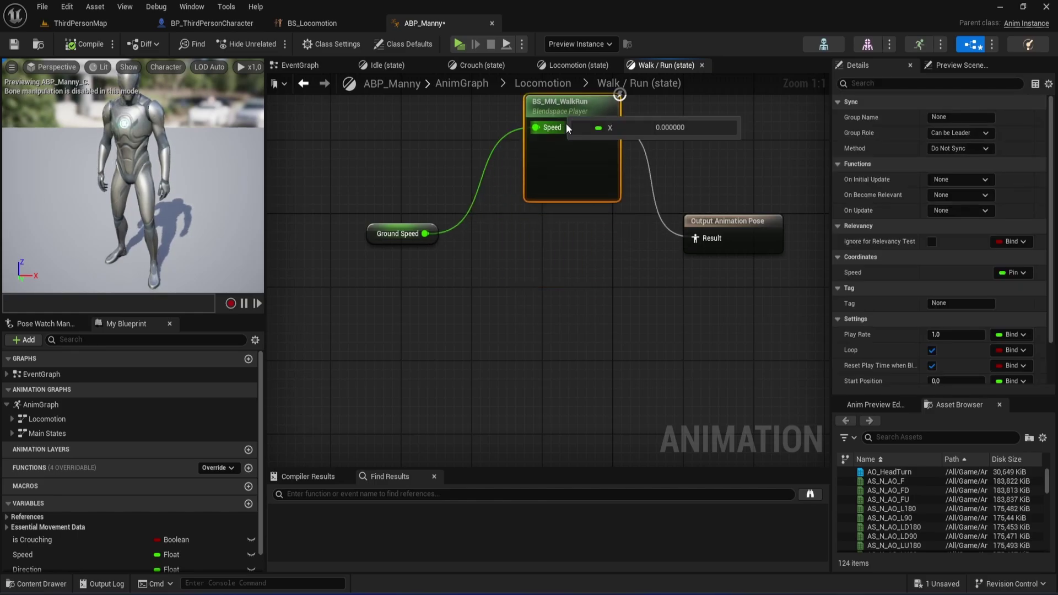
pyautogui.press('Delete')
pyautogui.click(398, 234)
pyautogui.press('Delete')
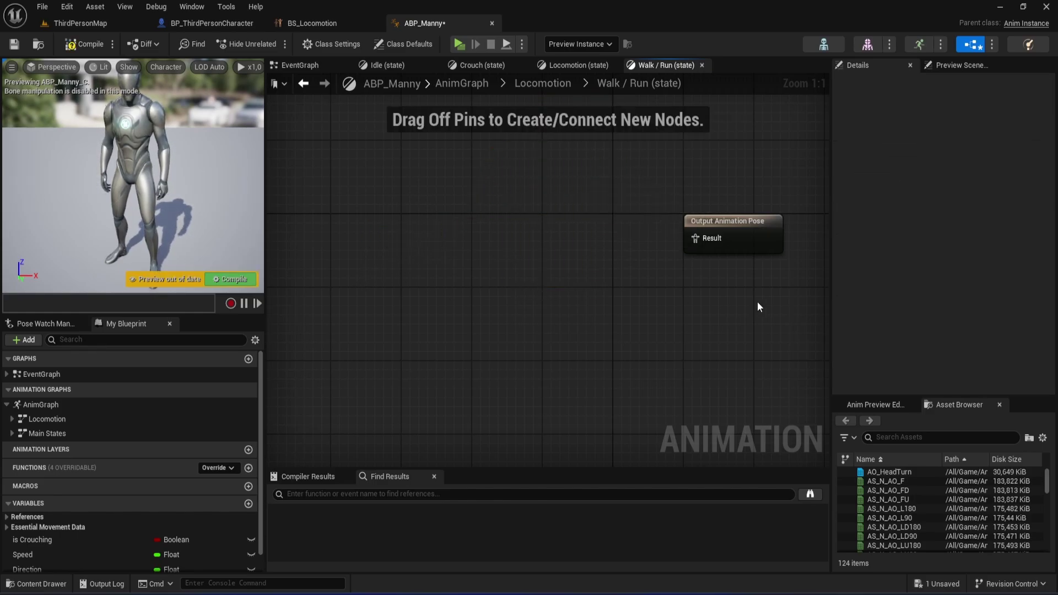
# Add BS_Locomotion from Content/Animations/Converted Anims/Standing and wire it to Output Animation Pose
pyautogui.hotkey('ctrl', 'space')
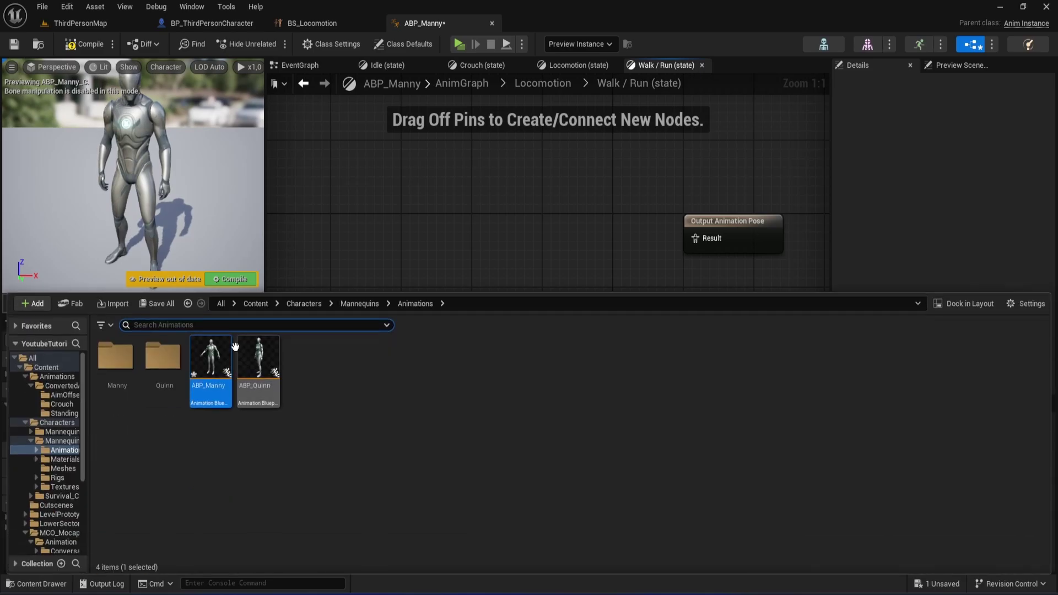
pyautogui.click(248, 305)
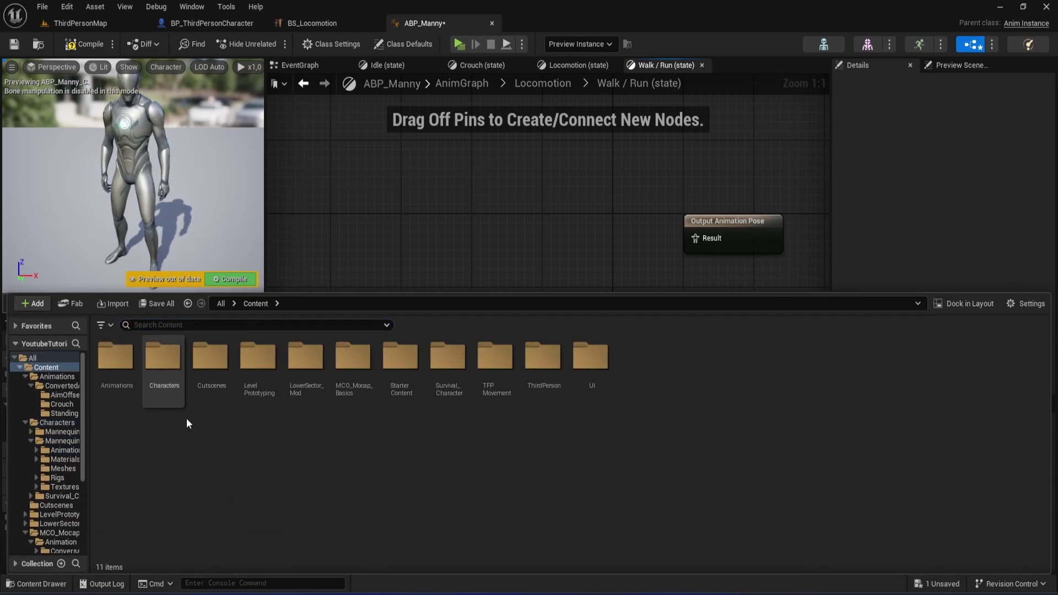
pyautogui.doubleClick(105, 378)
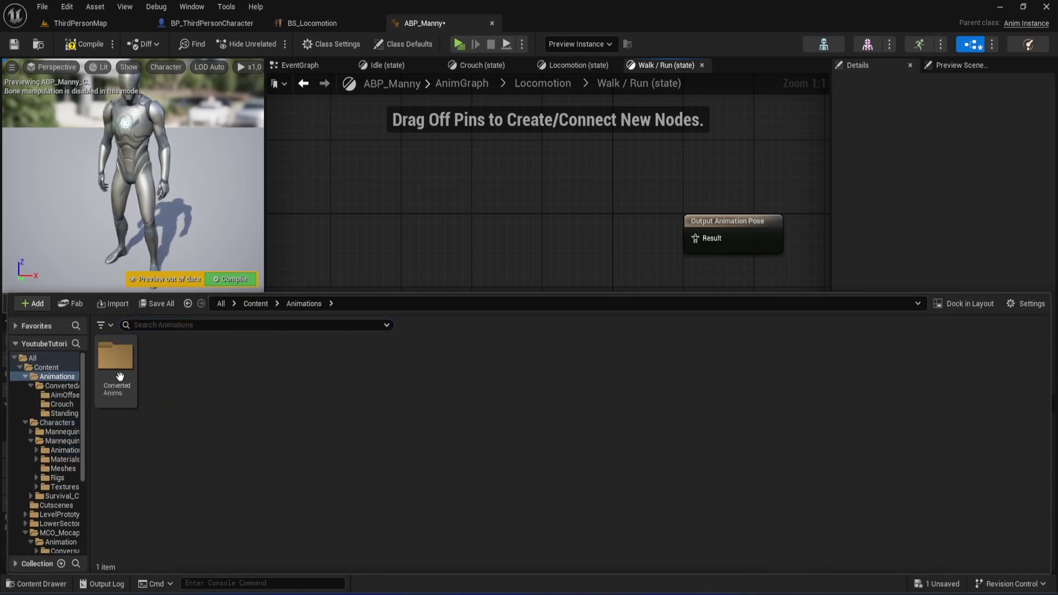
pyautogui.doubleClick(106, 377)
pyautogui.doubleClick(211, 368)
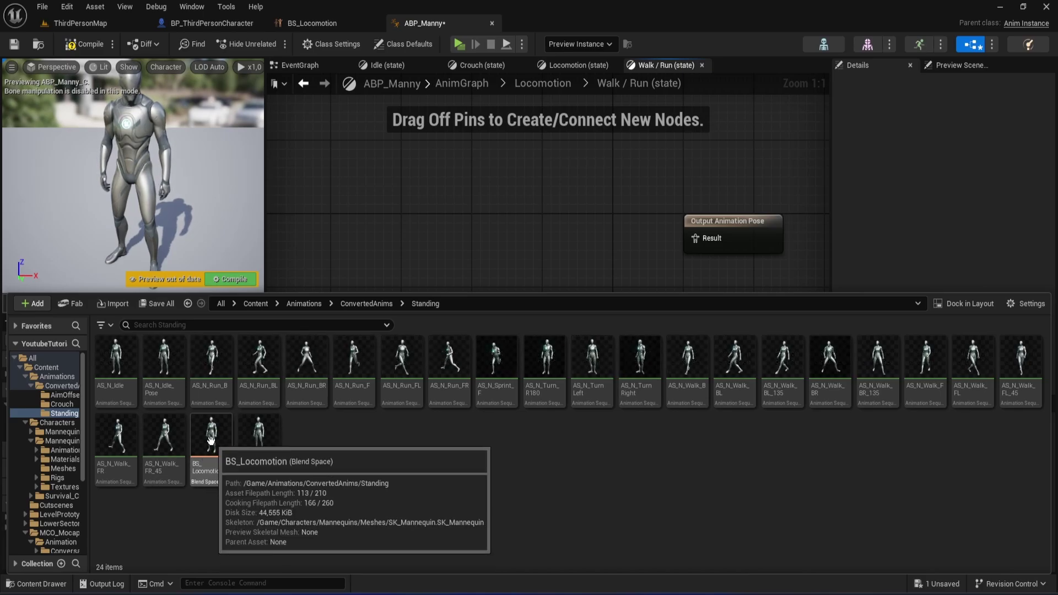
pyautogui.moveTo(211, 435)
pyautogui.mouseDown()
pyautogui.moveTo(553, 246)
pyautogui.moveTo(523, 225)
pyautogui.mouseUp()
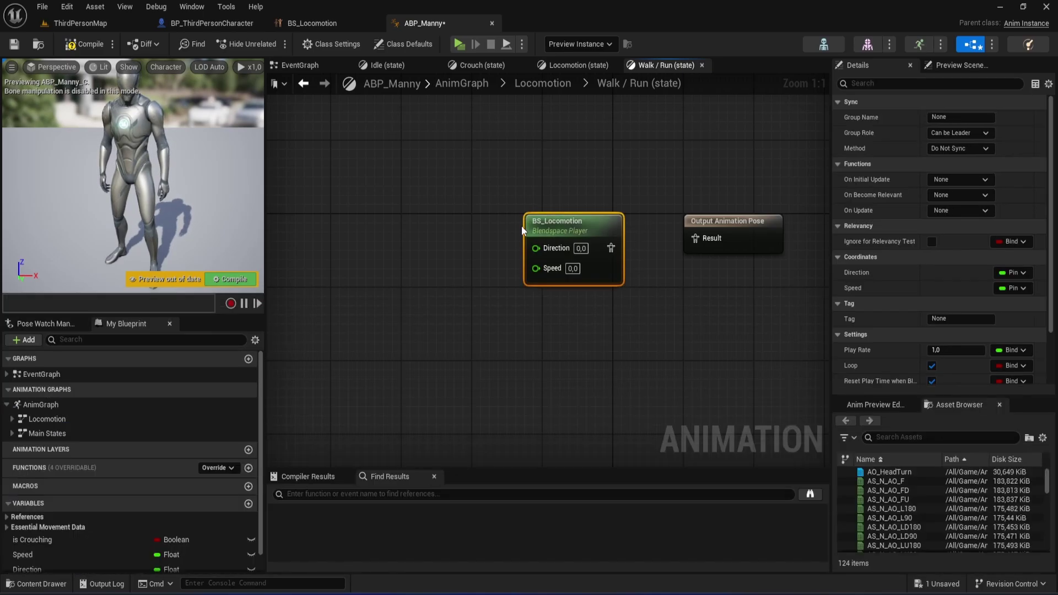
pyautogui.moveTo(578, 237)
pyautogui.mouseDown()
pyautogui.moveTo(559, 200)
pyautogui.moveTo(696, 238)
pyautogui.mouseUp()
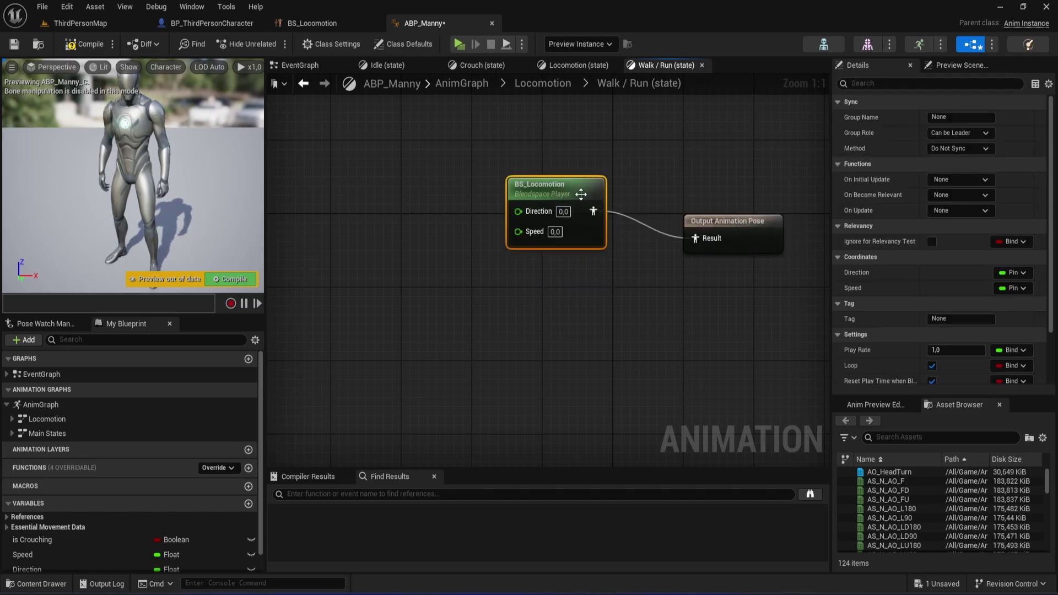
pyautogui.moveTo(580, 193); pyautogui.dragTo(606, 219)
# Connect the Speed and Direction variables to BS_Locomotion's Speed and Direction inputs
pyautogui.scroll(-1, 107, 484)
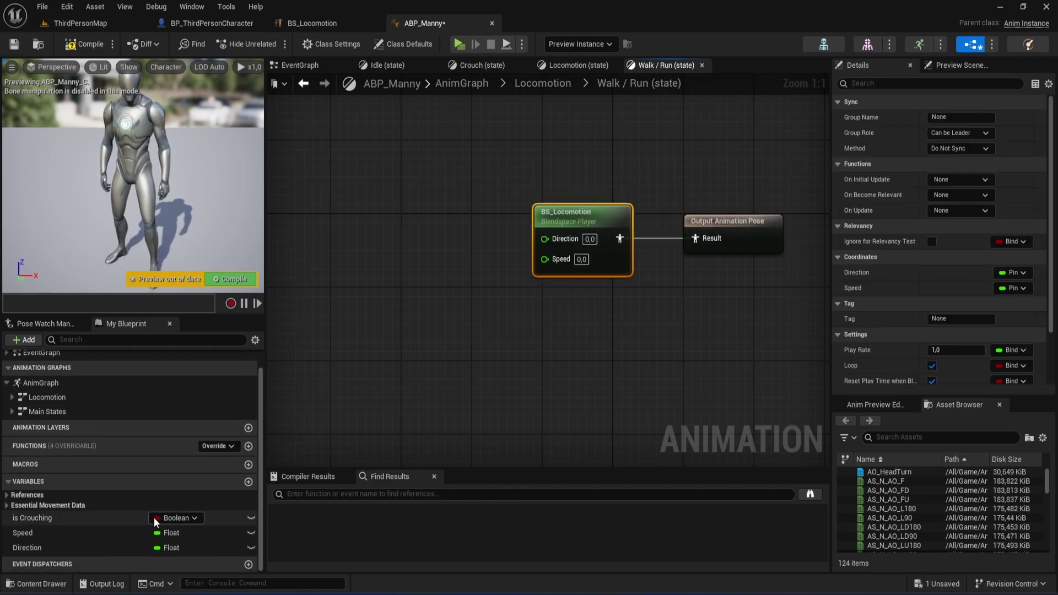
pyautogui.moveTo(32, 533); pyautogui.dragTo(546, 259)
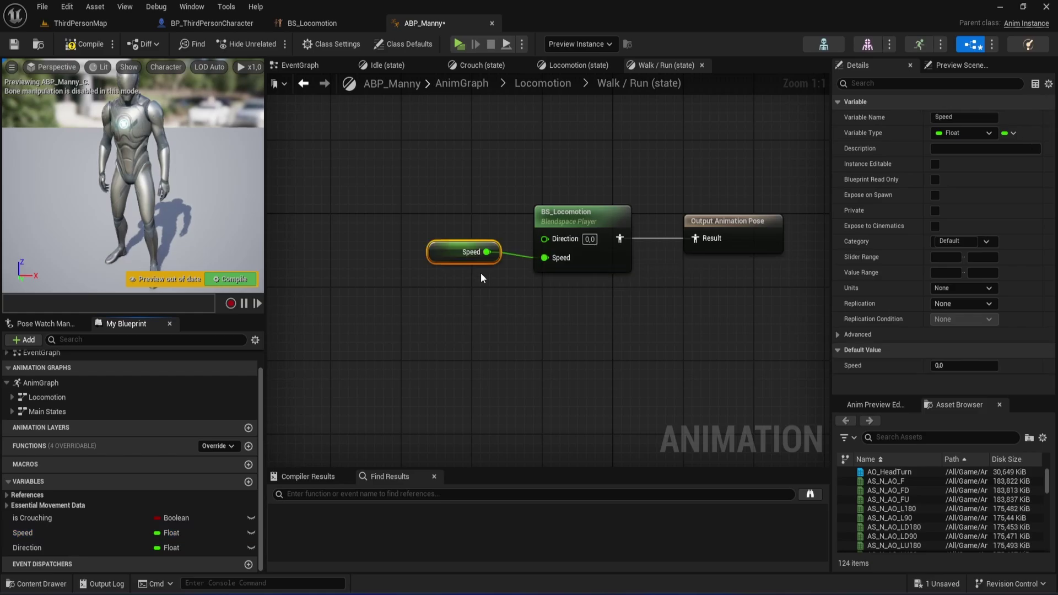
pyautogui.moveTo(475, 251); pyautogui.dragTo(471, 298)
pyautogui.moveTo(66, 548); pyautogui.dragTo(553, 238)
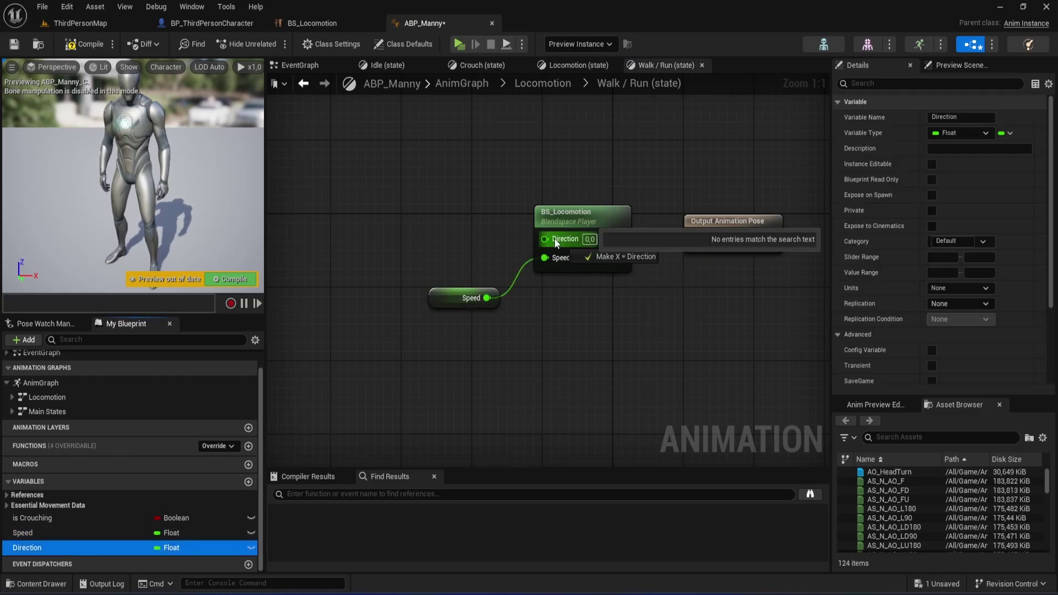
# Review the BS_Locomotion player settings and compile ABP_Manny
pyautogui.click(595, 217)
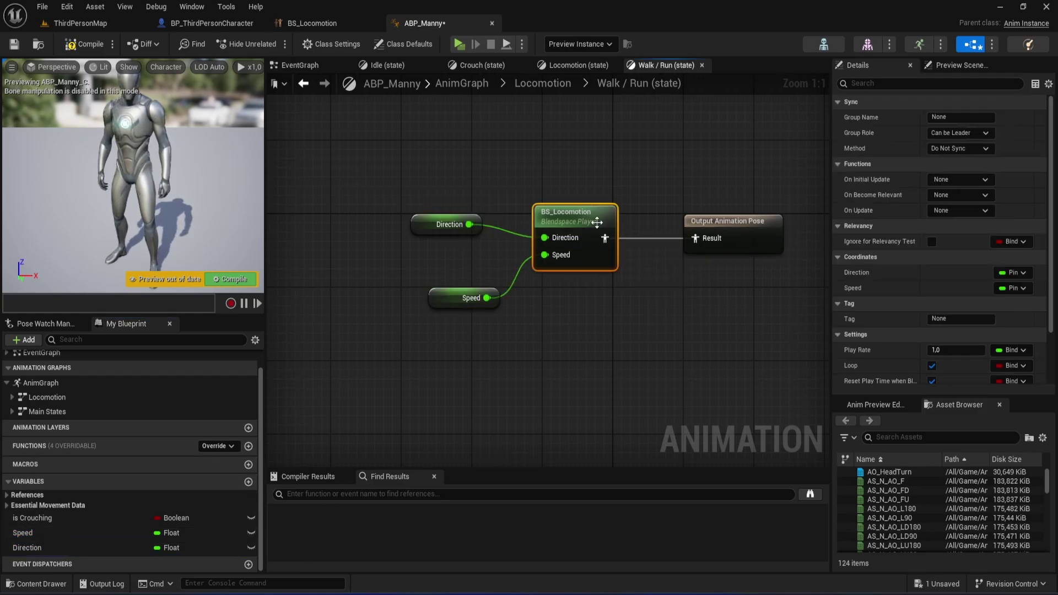
pyautogui.scroll(-3, 947, 246)
pyautogui.scroll(-2, 947, 246)
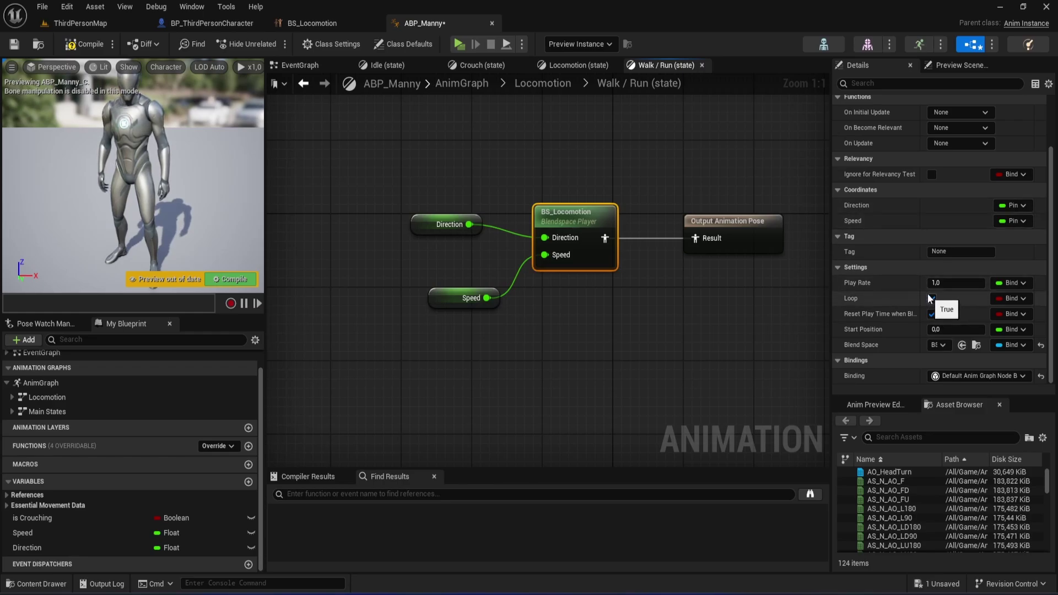
pyautogui.scroll(2, 928, 294)
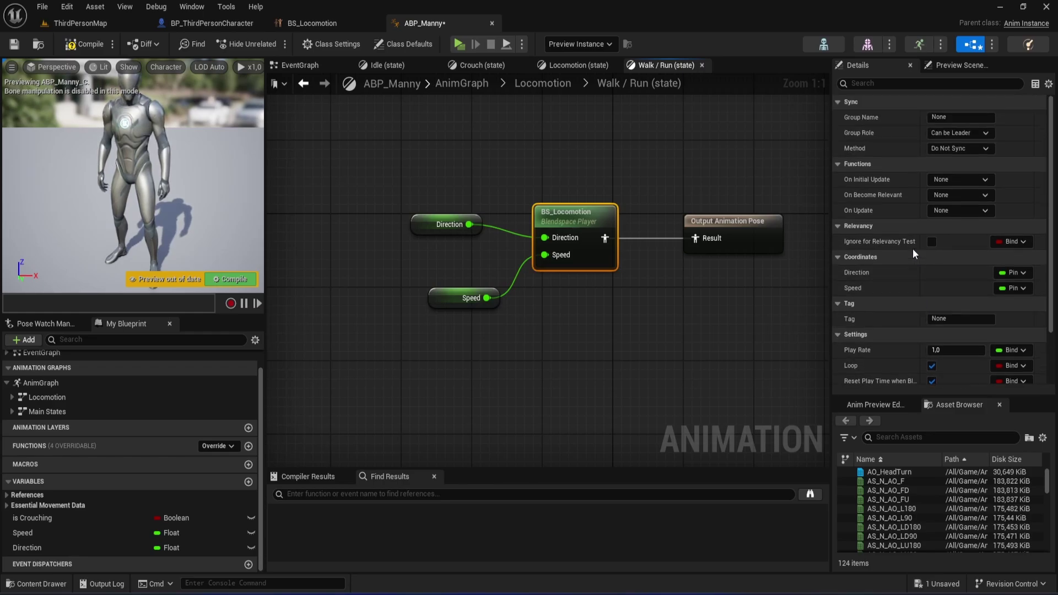
pyautogui.click(100, 48)
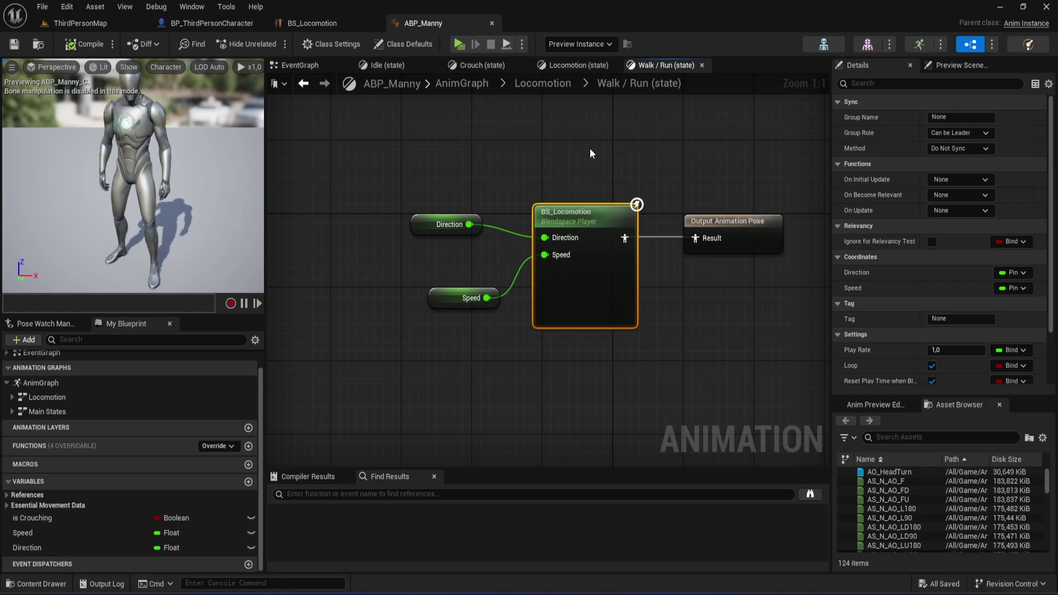
# Check the BS_Locomotion blend space asset, then open the Locomotion state machine's Idle state
pyautogui.doubleClick(579, 218)
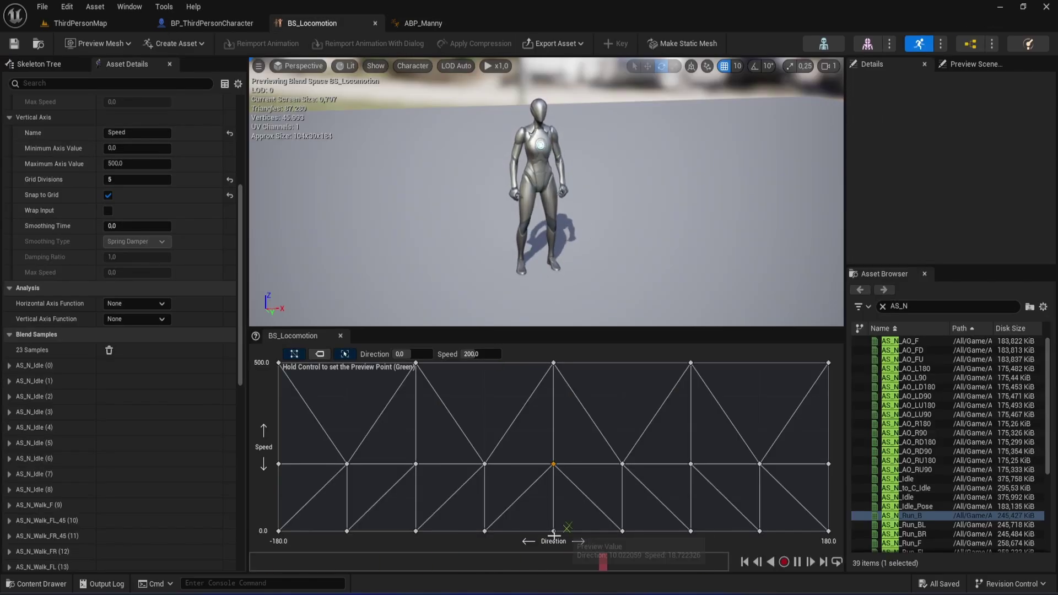
pyautogui.click(439, 19)
pyautogui.click(543, 83)
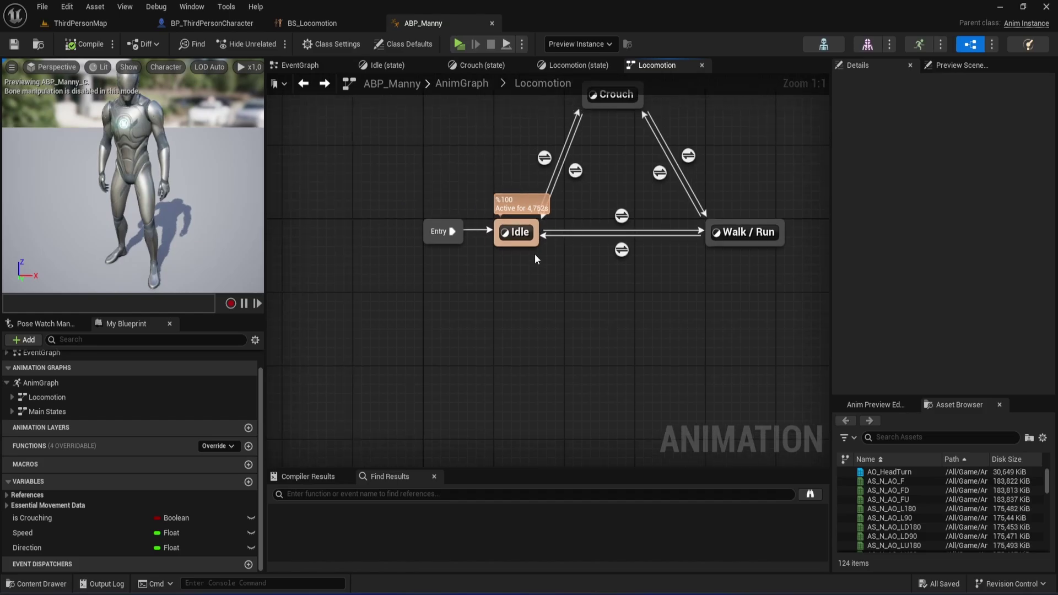
pyautogui.doubleClick(521, 234)
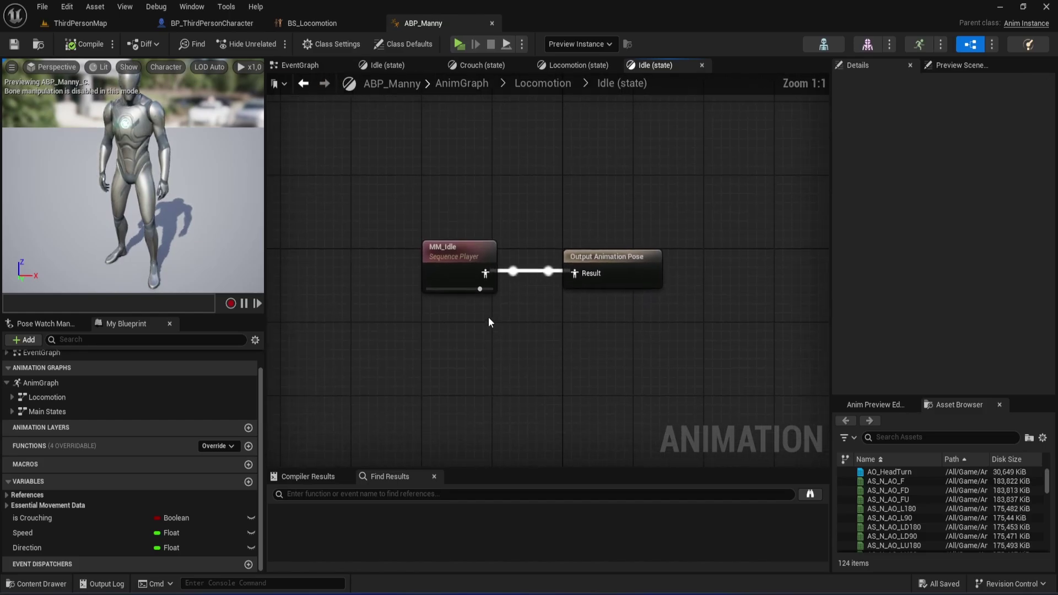
# Move MM_Idle aside and add an AS_N_Idle sequence player to the Idle graph
pyautogui.click(468, 258)
pyautogui.moveTo(468, 255); pyautogui.dragTo(477, 190)
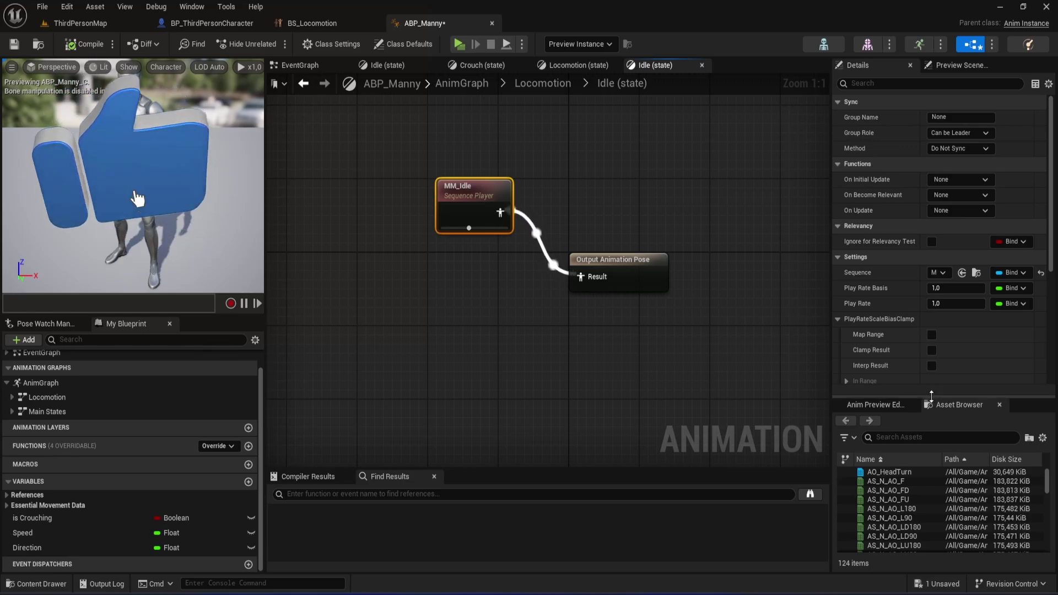
pyautogui.moveTo(932, 395); pyautogui.dragTo(932, 306)
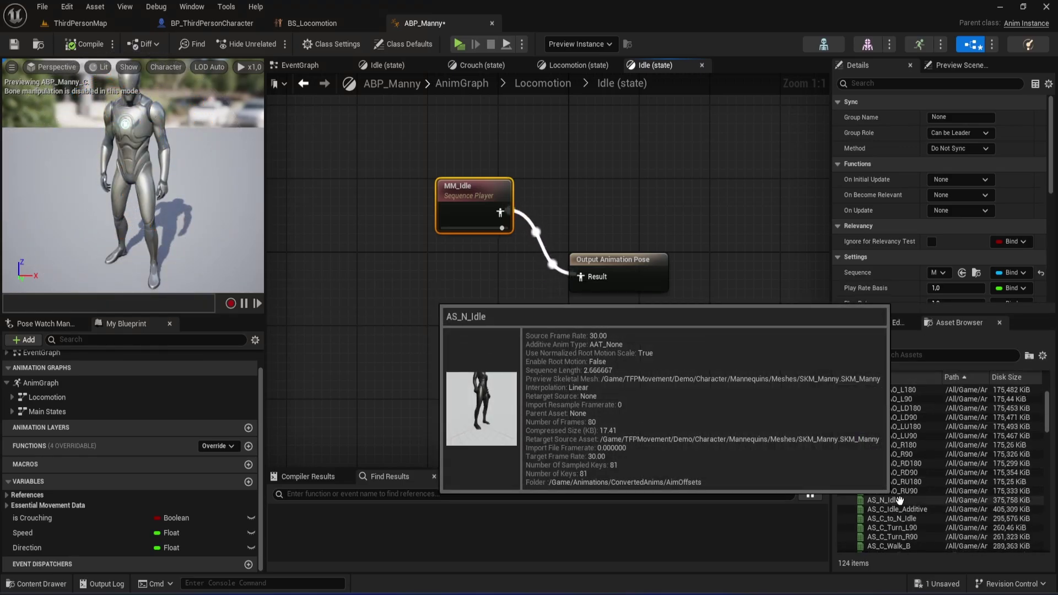
pyautogui.click(896, 501)
pyautogui.moveTo(895, 501)
pyautogui.mouseDown()
pyautogui.moveTo(450, 276)
pyautogui.moveTo(466, 263)
pyautogui.moveTo(531, 279)
pyautogui.mouseUp()
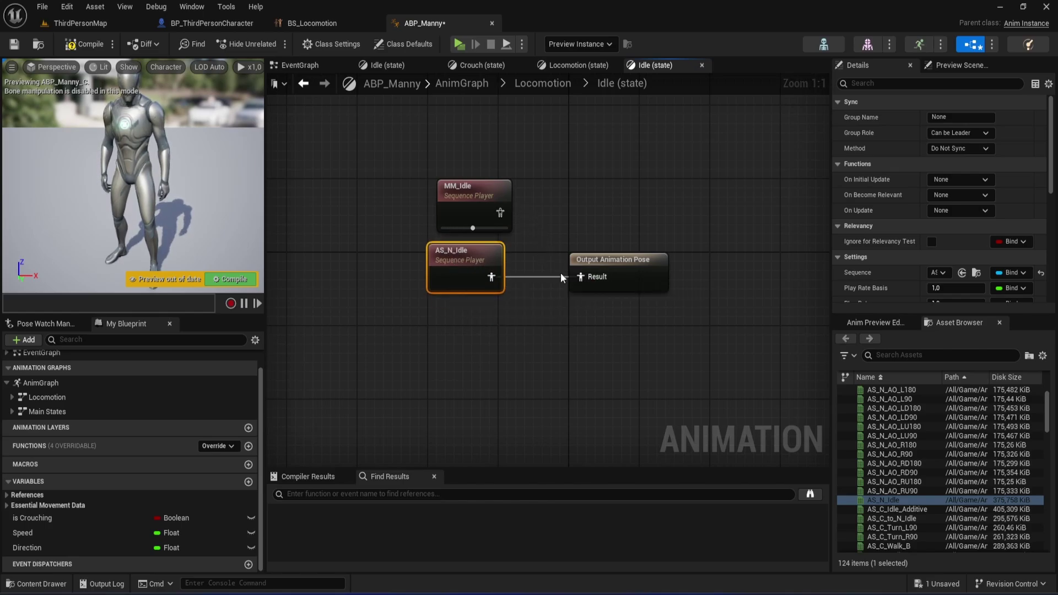
# Enable Loop Animation on the AS_N_Idle node and compile
pyautogui.click(481, 187)
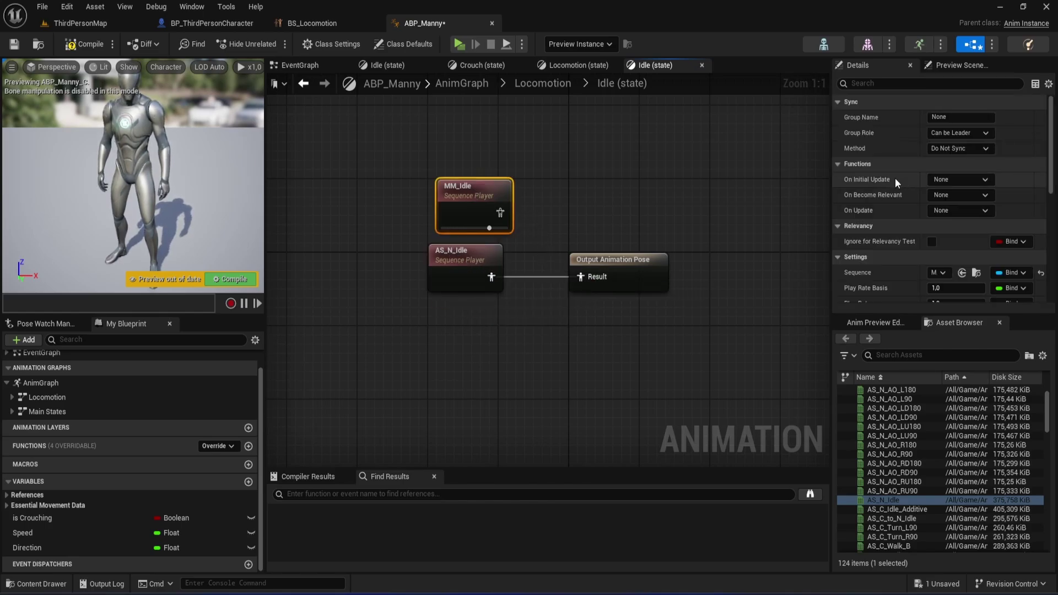
pyautogui.scroll(-3, 968, 203)
pyautogui.moveTo(1052, 201)
pyautogui.mouseDown()
pyautogui.moveTo(1054, 255)
pyautogui.moveTo(1052, 154)
pyautogui.mouseUp()
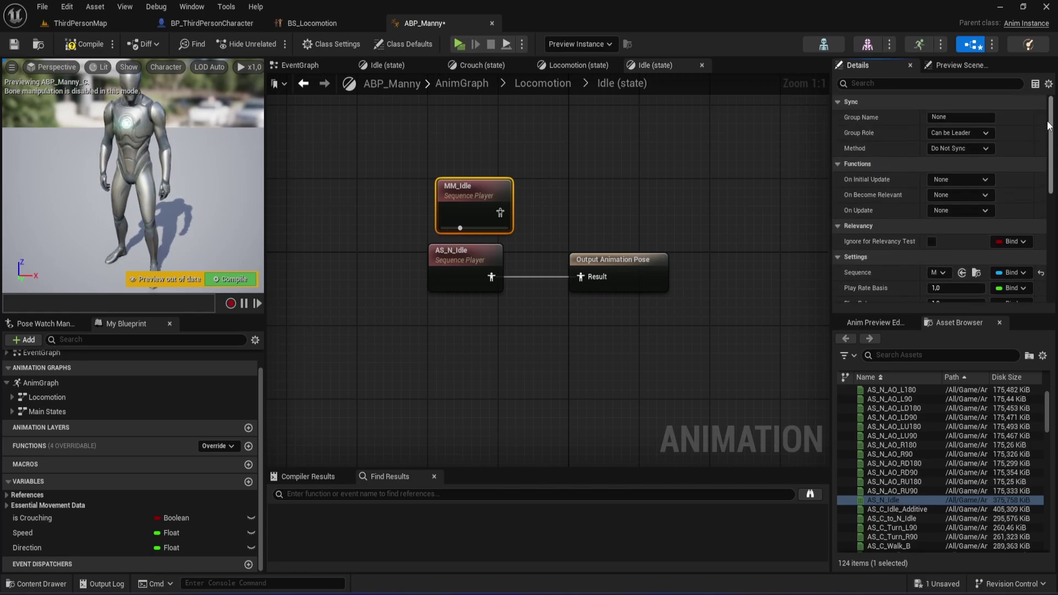
pyautogui.click(464, 250)
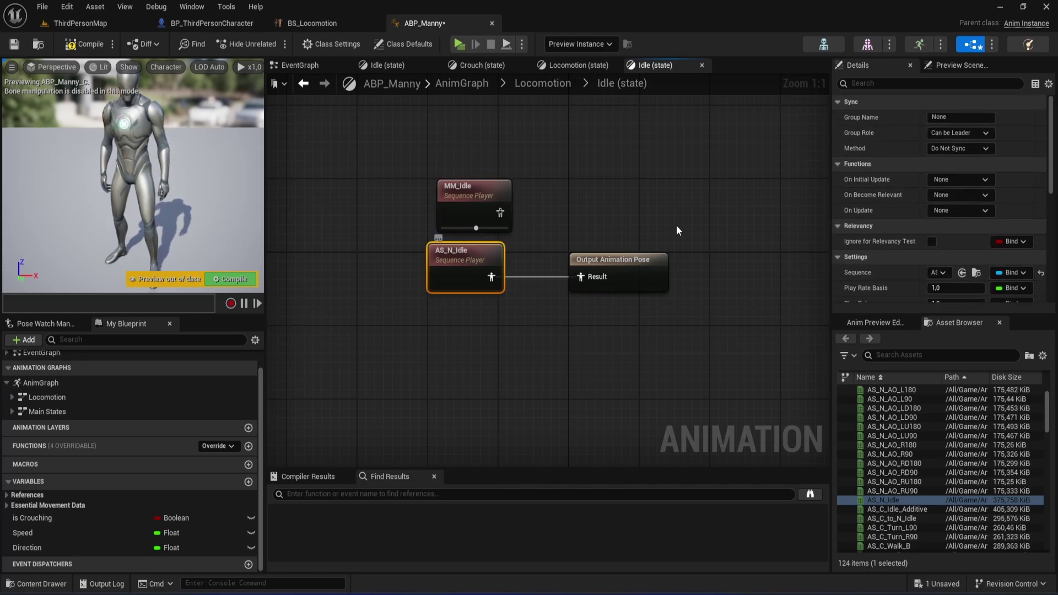
pyautogui.scroll(-3, 1006, 200)
pyautogui.scroll(-4, 1006, 200)
pyautogui.scroll(-3, 1006, 200)
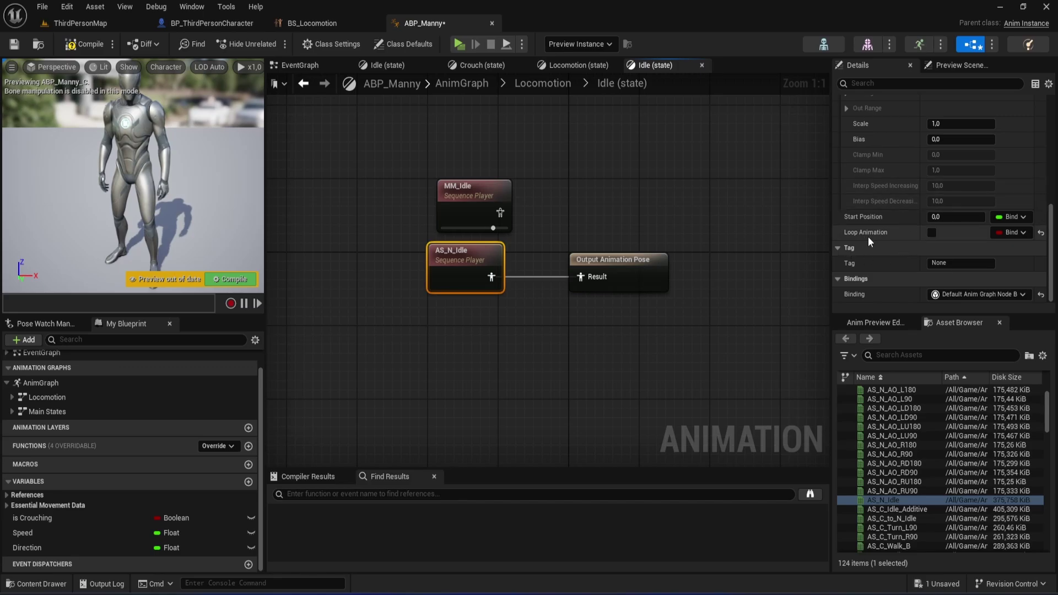
pyautogui.click(933, 233)
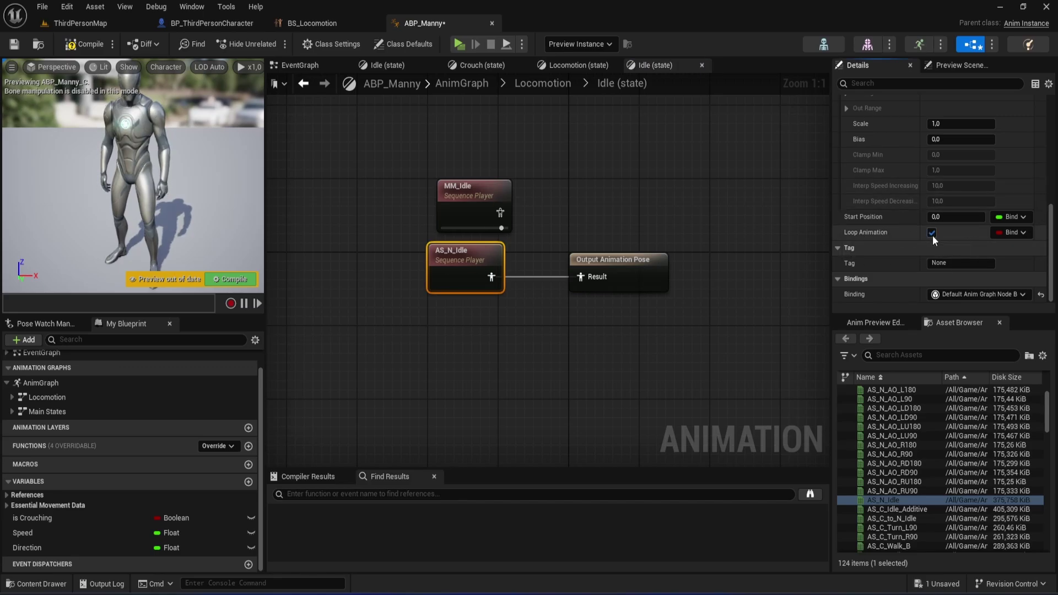
pyautogui.click(80, 46)
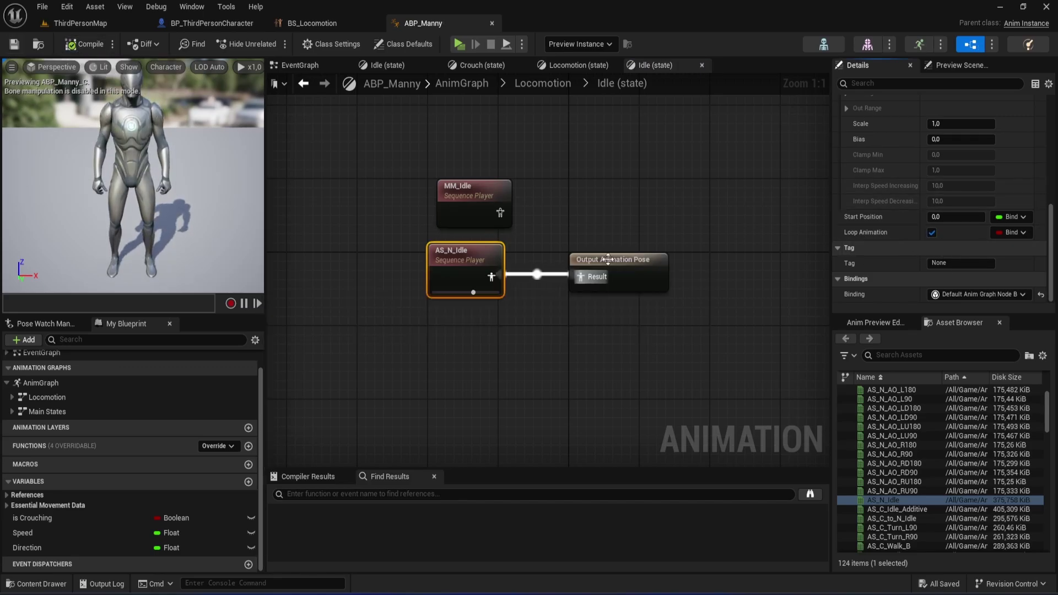
# Delete the old MM_Idle node and recompile ABP_Manny
pyautogui.moveTo(129, 180)
pyautogui.mouseDown()
pyautogui.moveTo(70, 160)
pyautogui.moveTo(129, 209)
pyautogui.mouseUp()
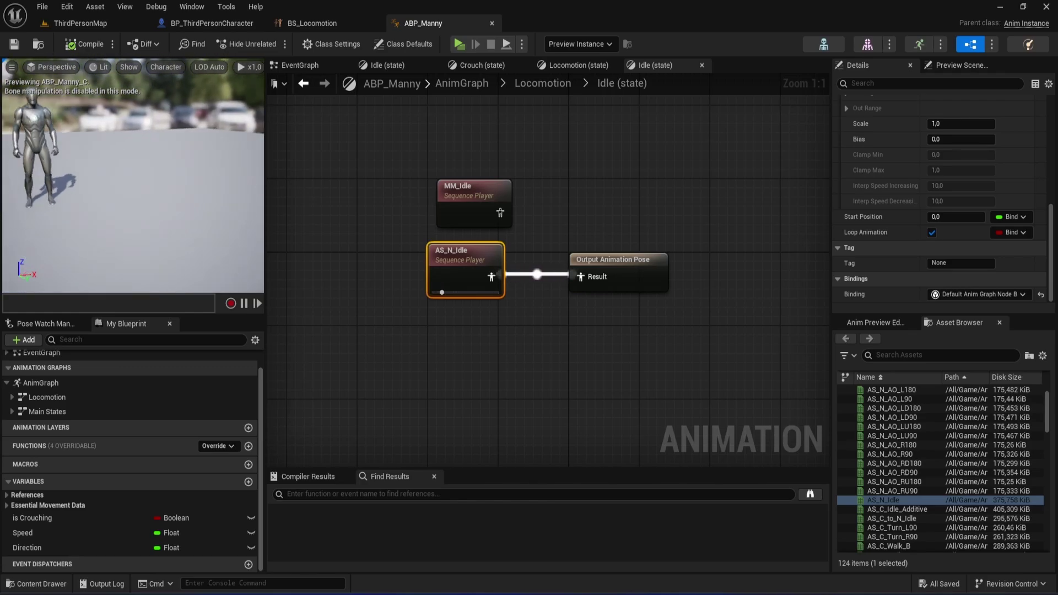
pyautogui.click(484, 182)
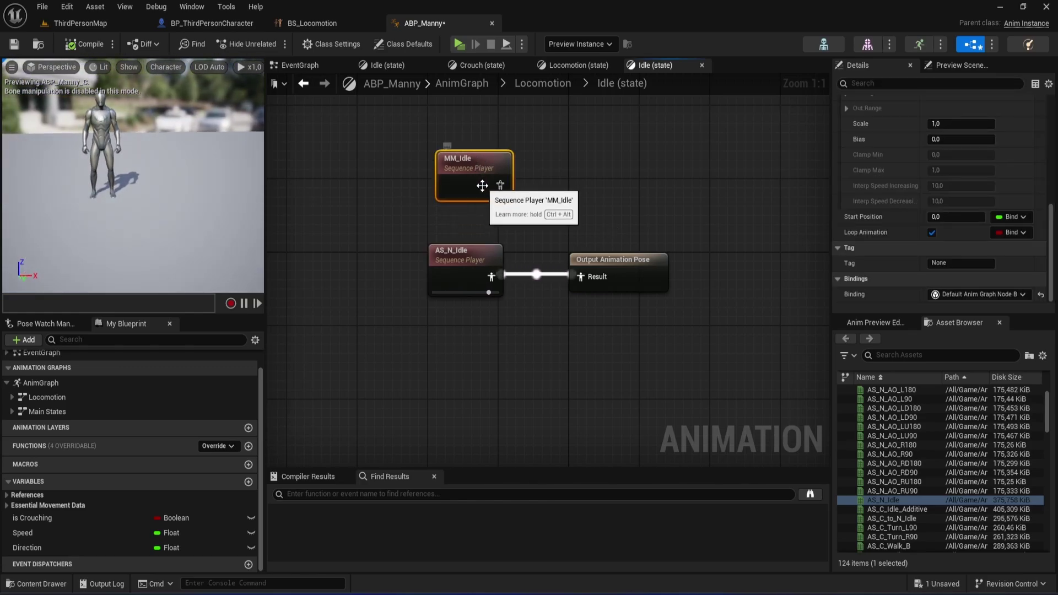
pyautogui.press('Delete')
pyautogui.click(84, 44)
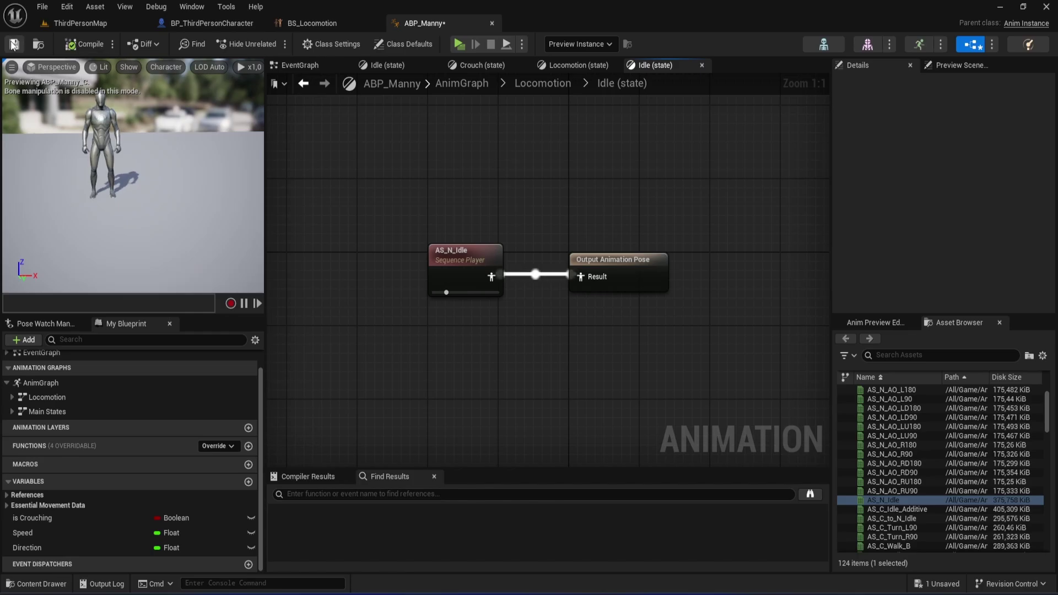
# In Character Movement, enable Use Controller Desired Rotation, disable Orient Rotation to Movement, and save
pyautogui.click(220, 24)
pyautogui.scroll(-2, 361, 182)
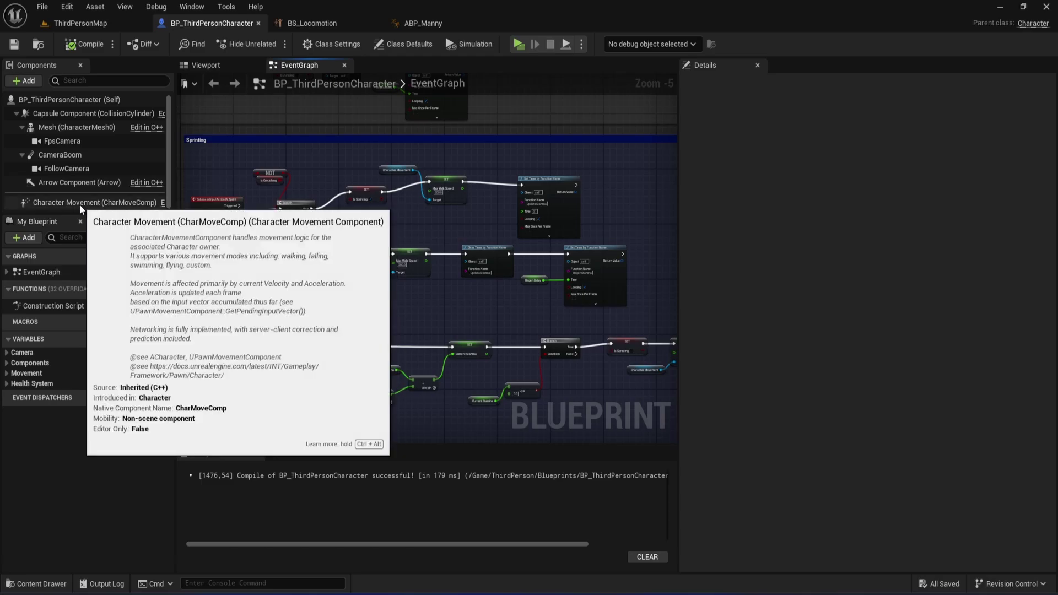
pyautogui.click(79, 204)
pyautogui.click(751, 82)
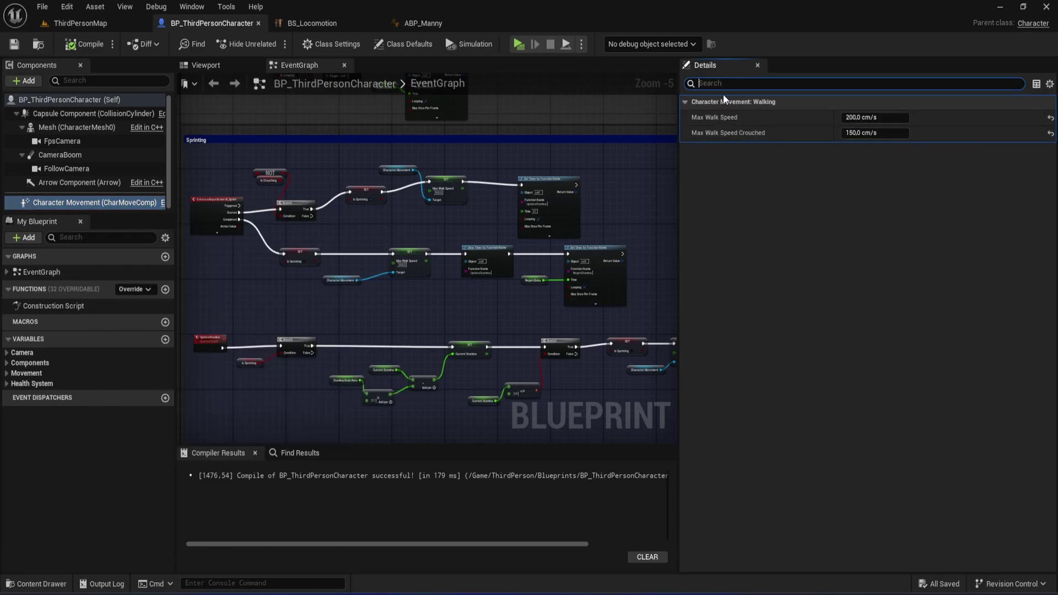
pyautogui.press('BackSpace')
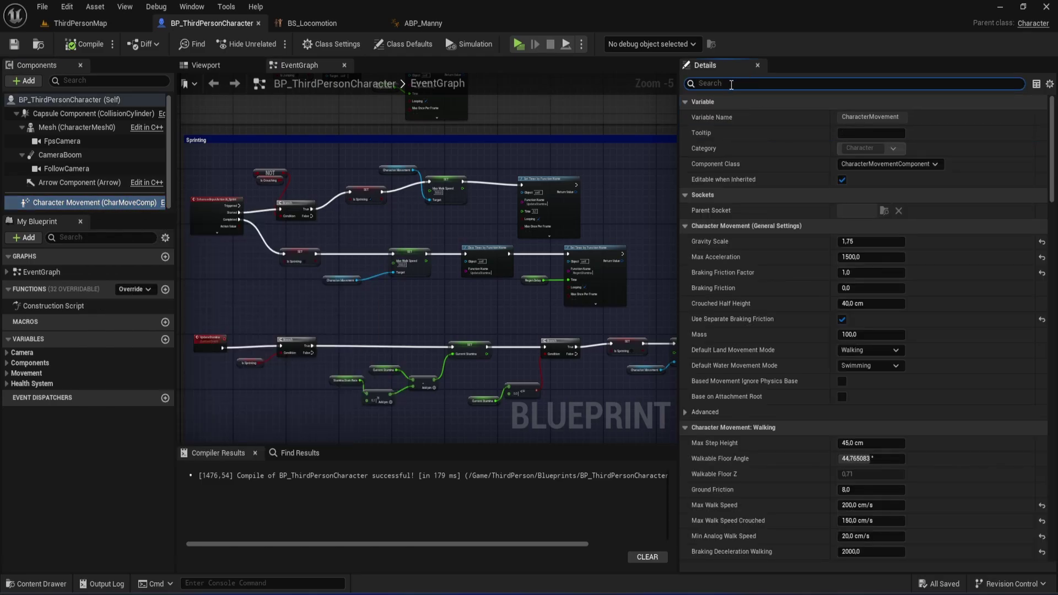
pyautogui.write('rotatio')
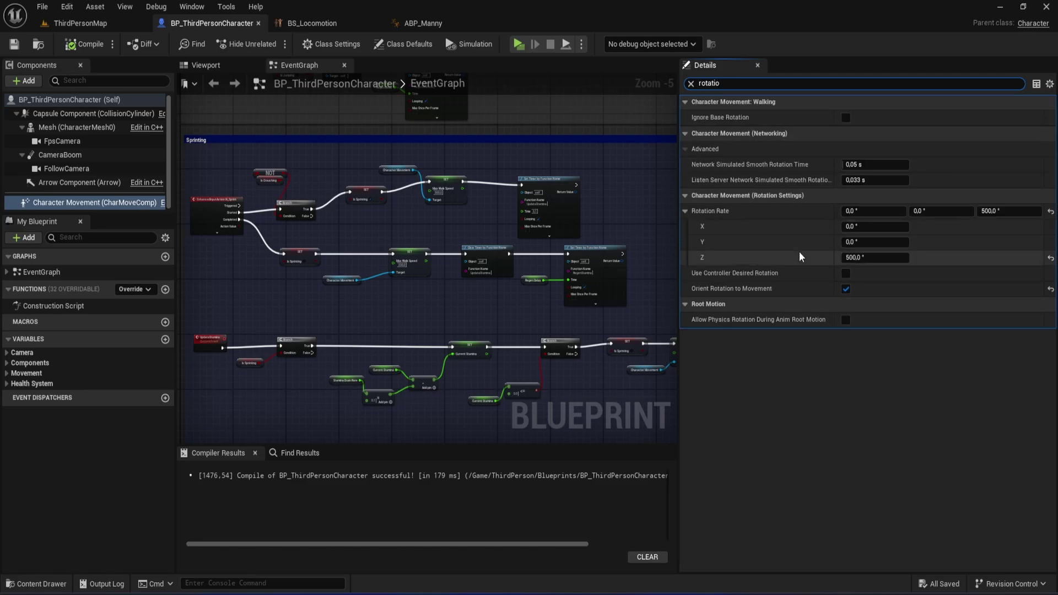
pyautogui.moveTo(715, 294)
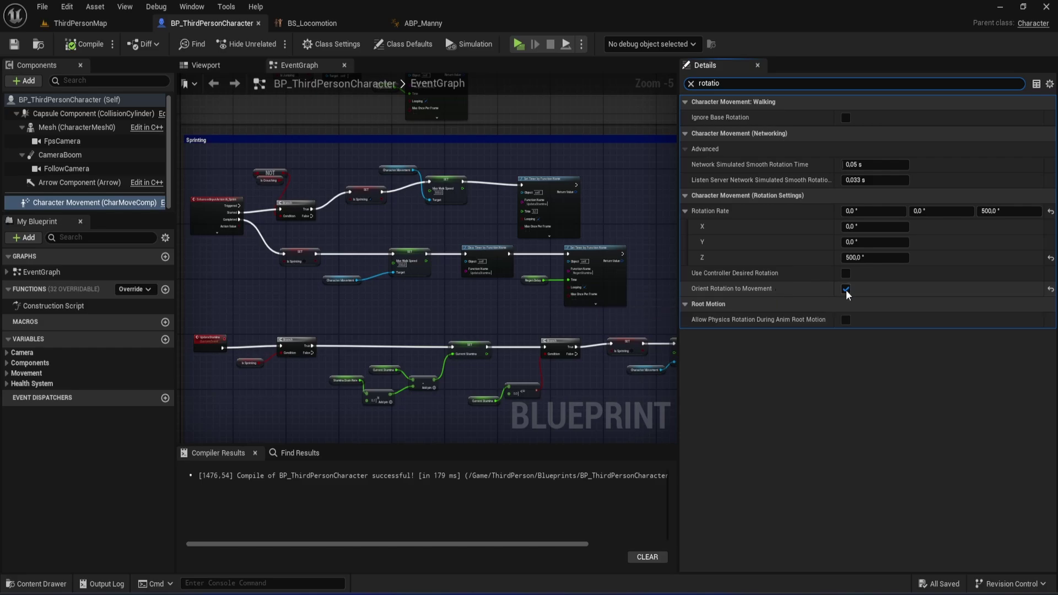
pyautogui.moveTo(748, 281)
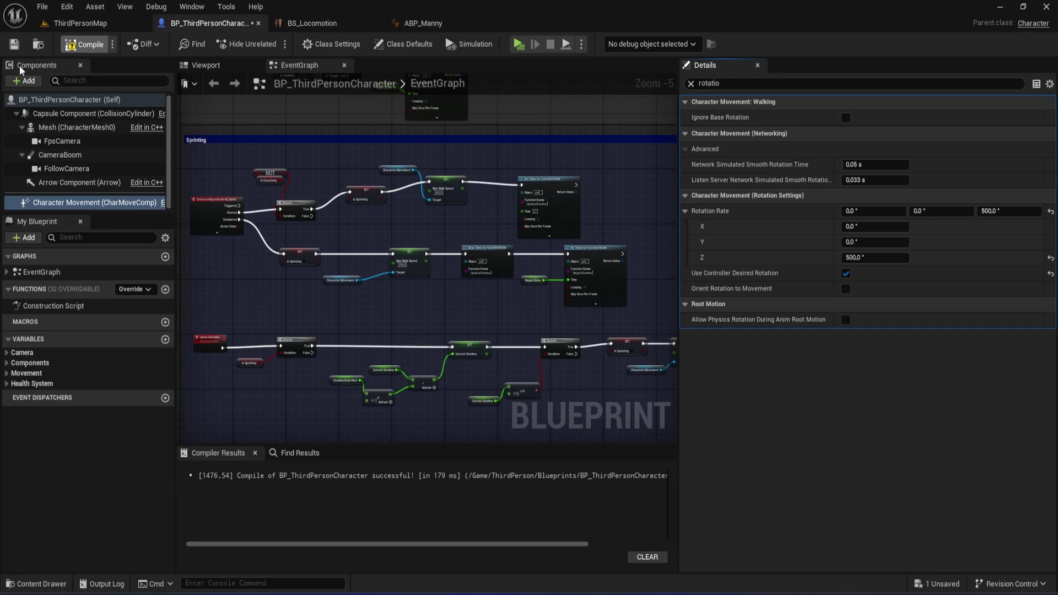
pyautogui.click(15, 47)
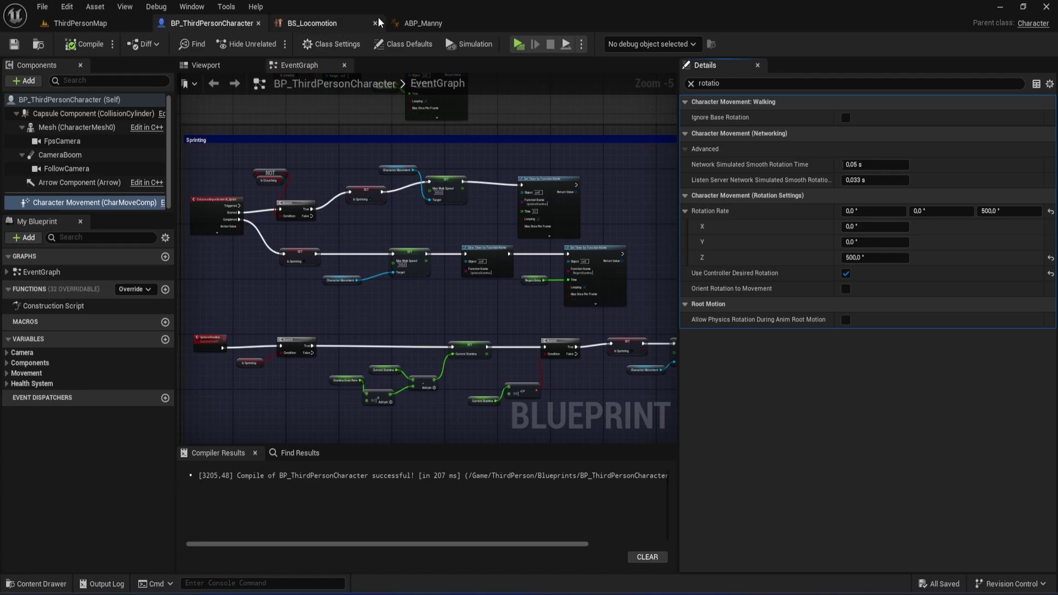
# Set the character mesh's Anim Class to ABP_Manny and compile BP_ThirdPersonCharacter
pyautogui.click(205, 65)
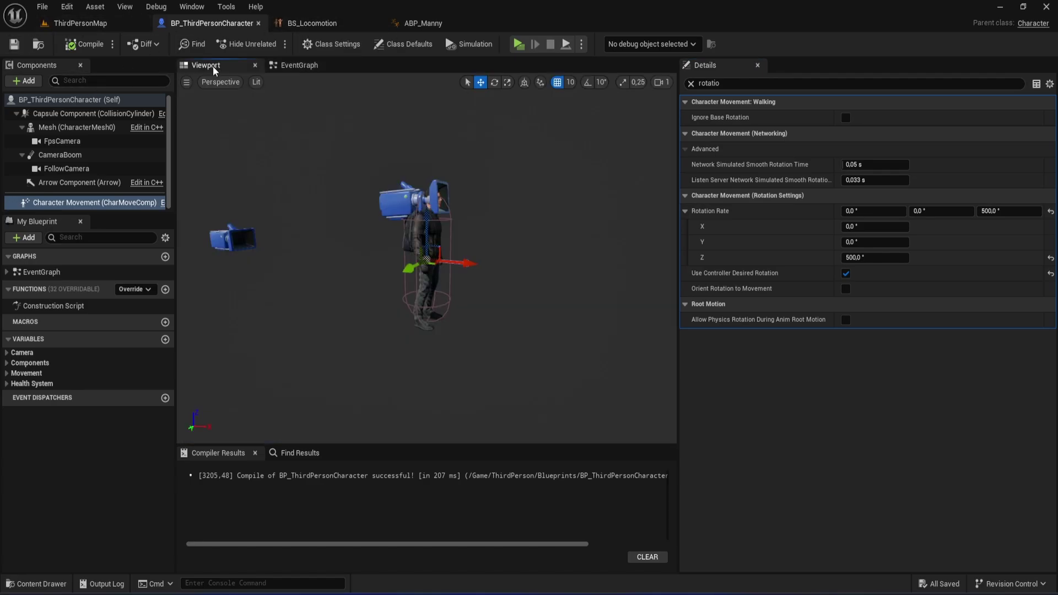
pyautogui.moveTo(328, 172); pyautogui.dragTo(325, 177)
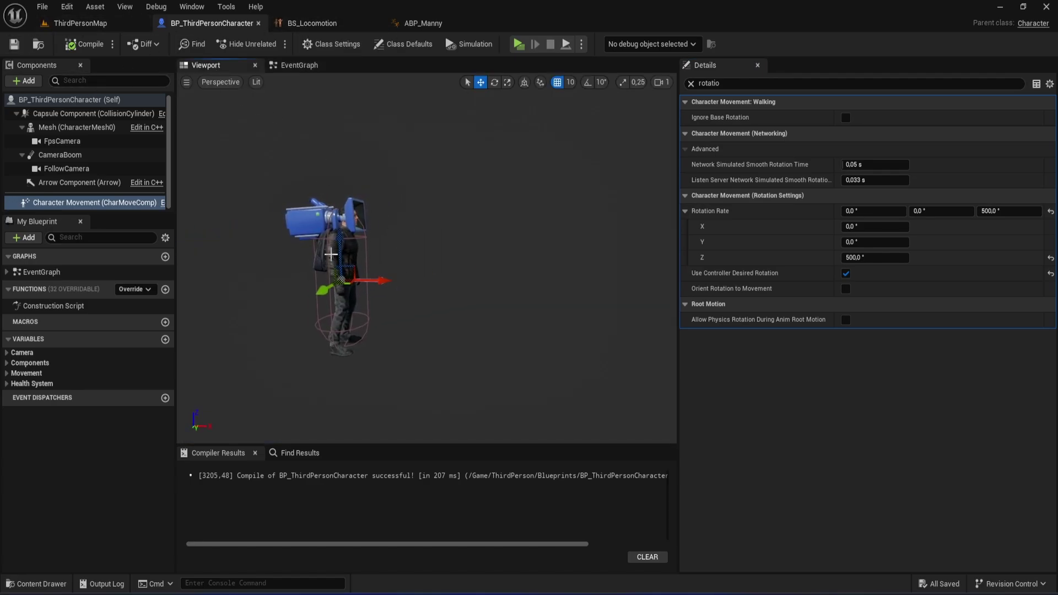
pyautogui.click(330, 254)
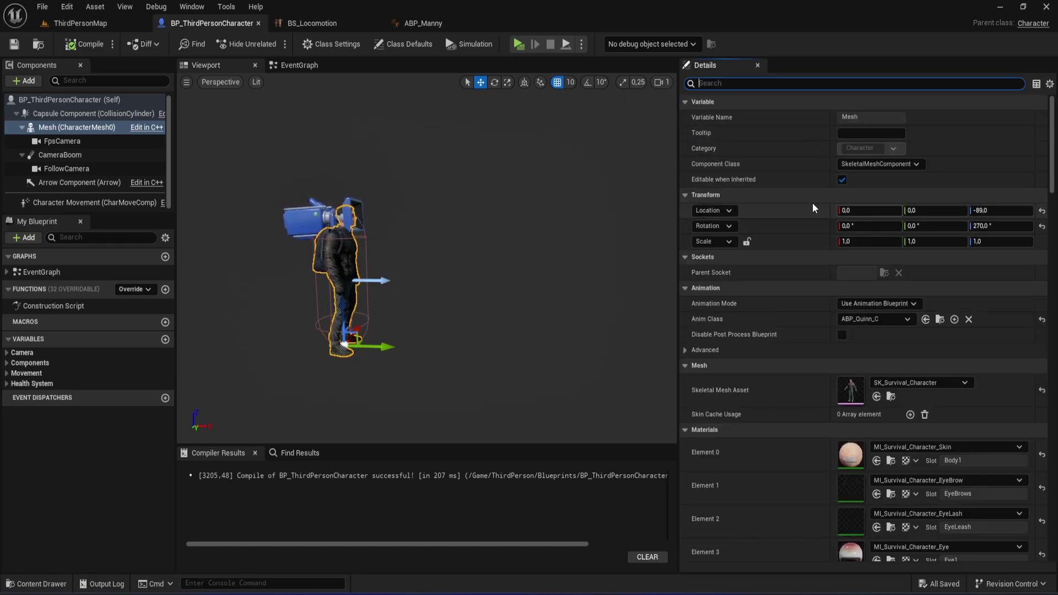
pyautogui.click(895, 320)
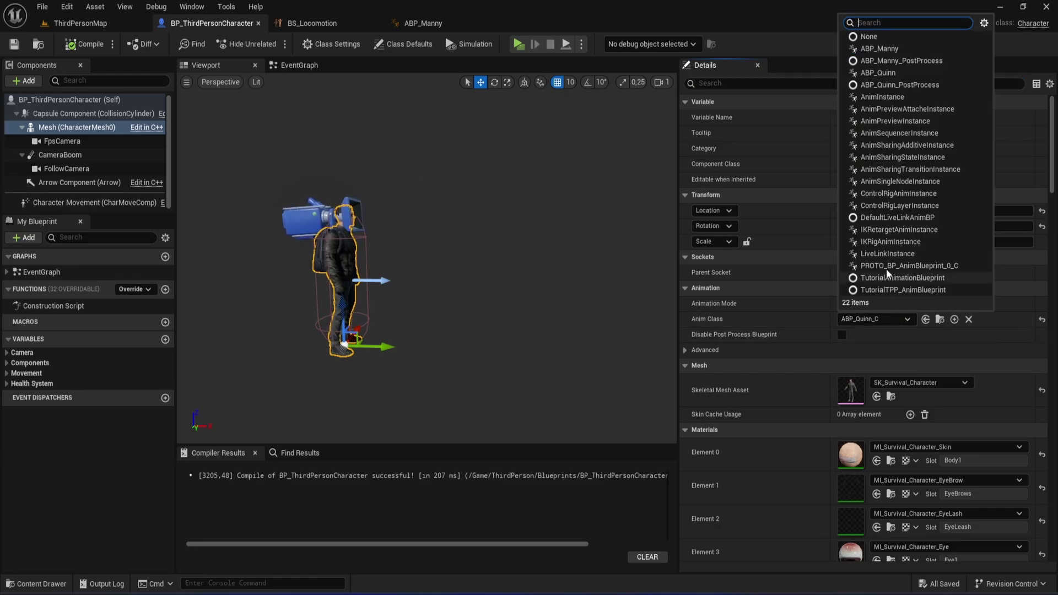
pyautogui.click(897, 50)
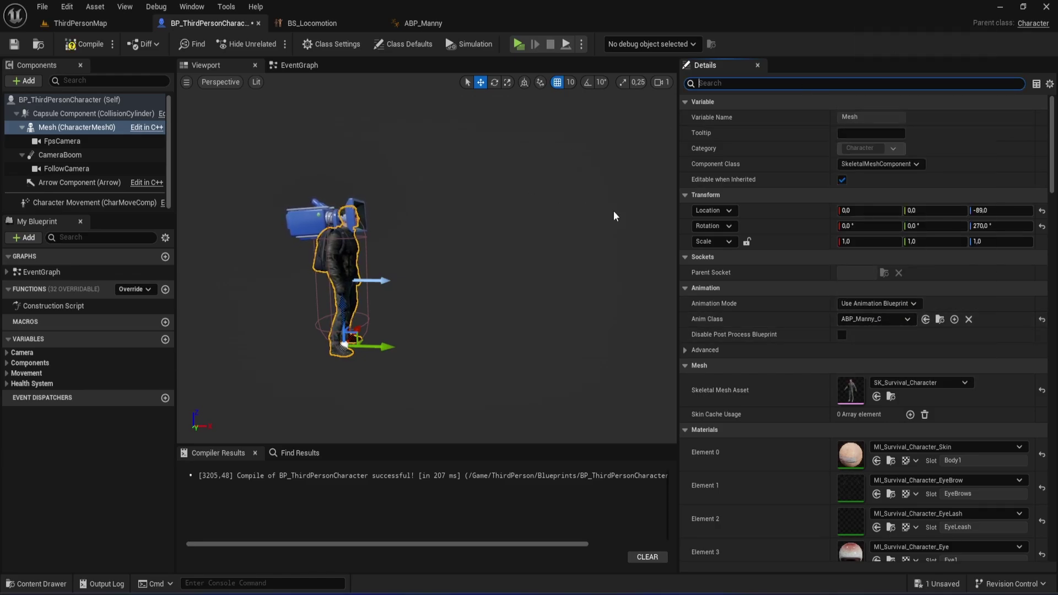
pyautogui.click(65, 46)
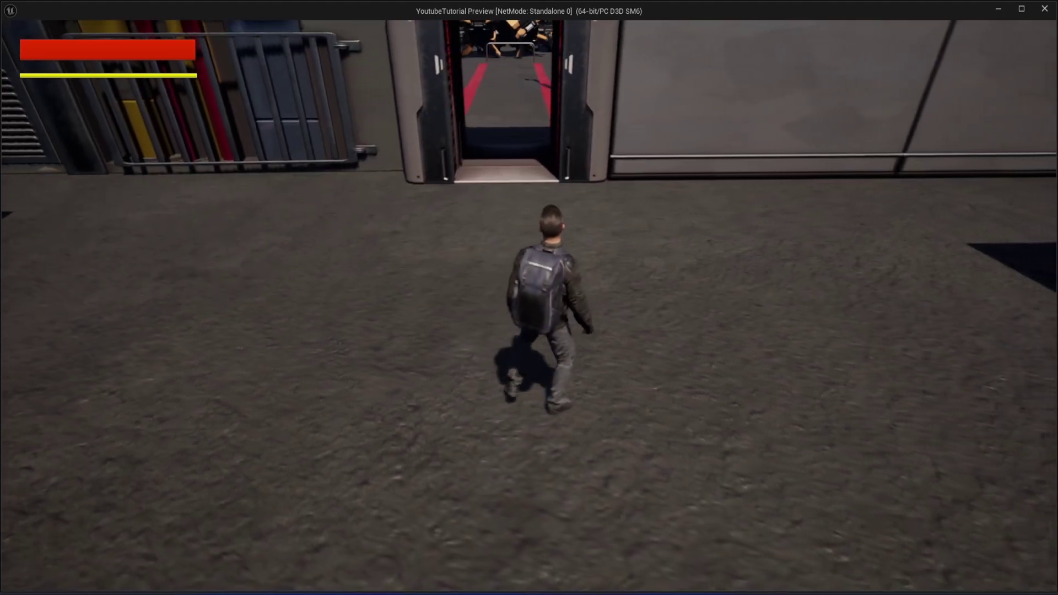
# Walk and sprint the character across the yard and courtyard toward the door
pyautogui.press('w')
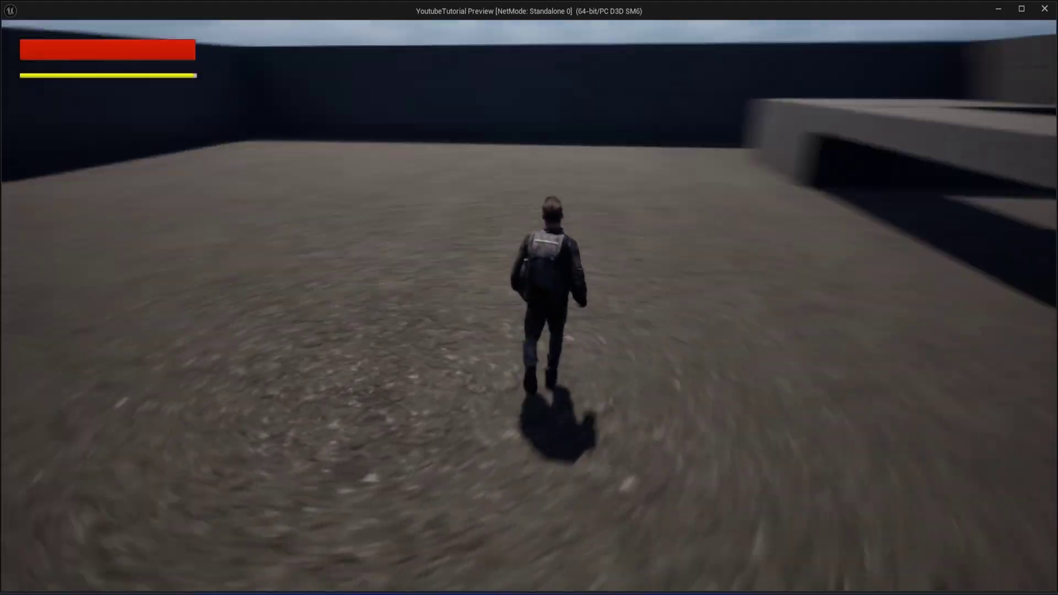
pyautogui.press('w')
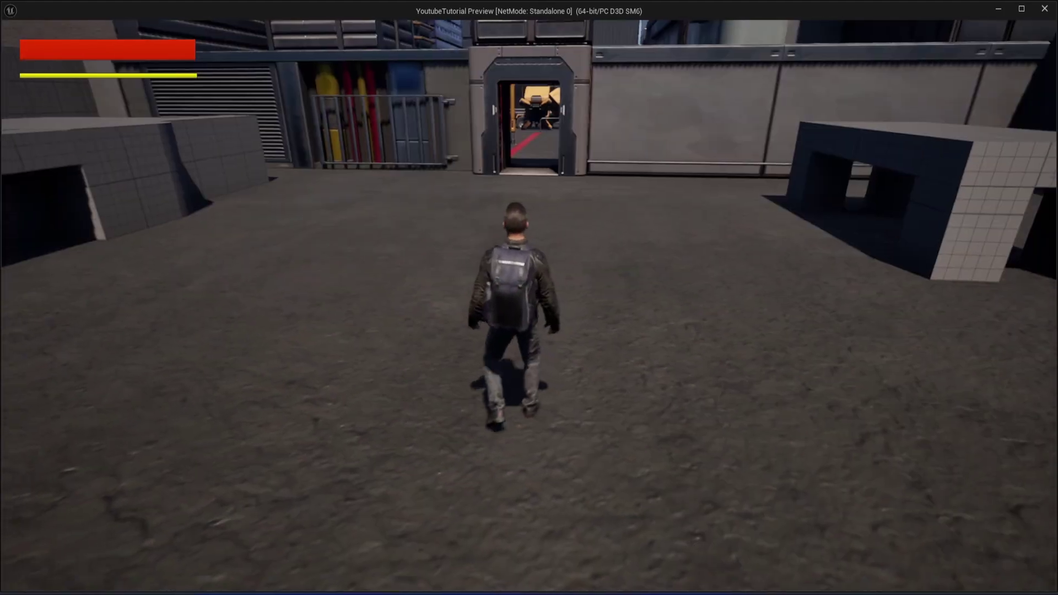
pyautogui.press('w')
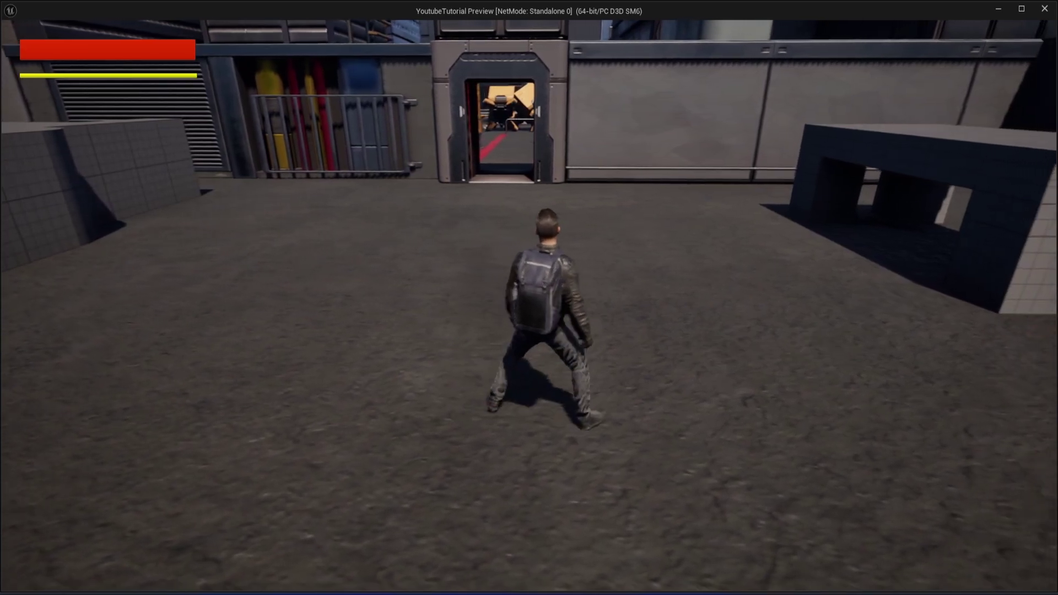
pyautogui.press('w')
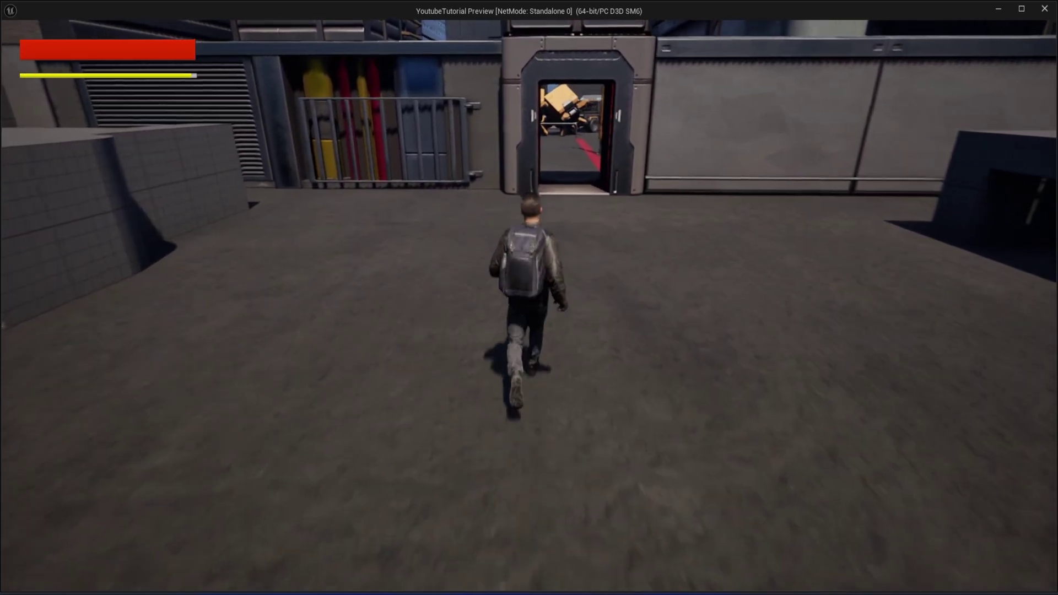
pyautogui.press('w')
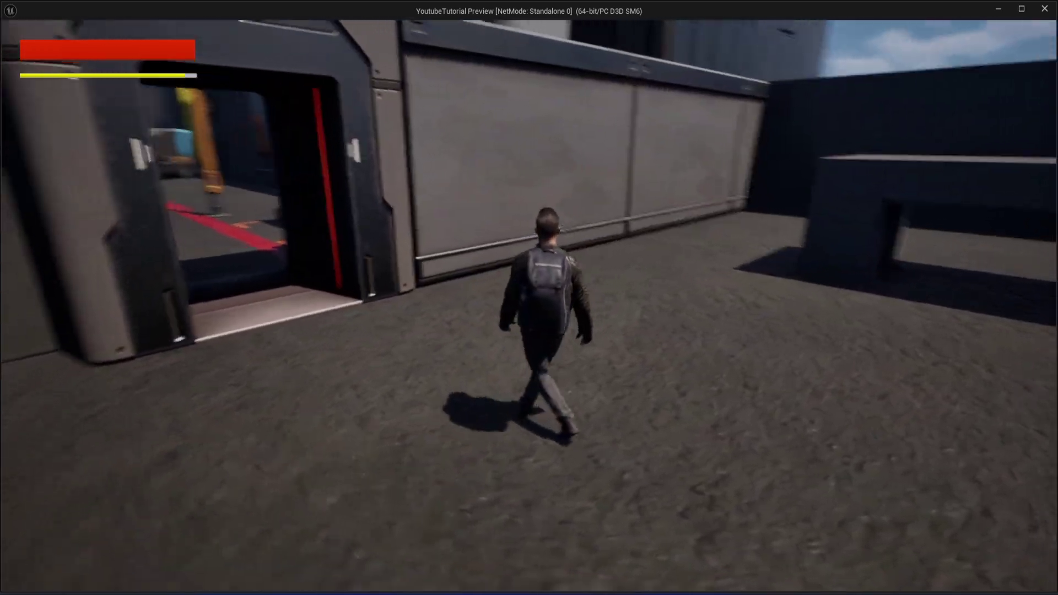
pyautogui.press('w')
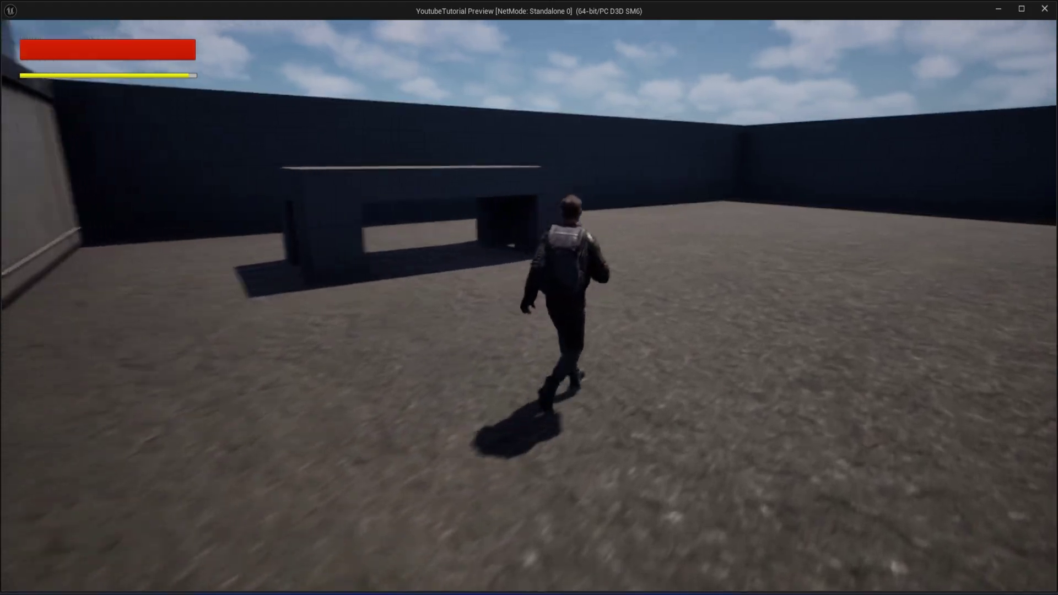
pyautogui.press('w')
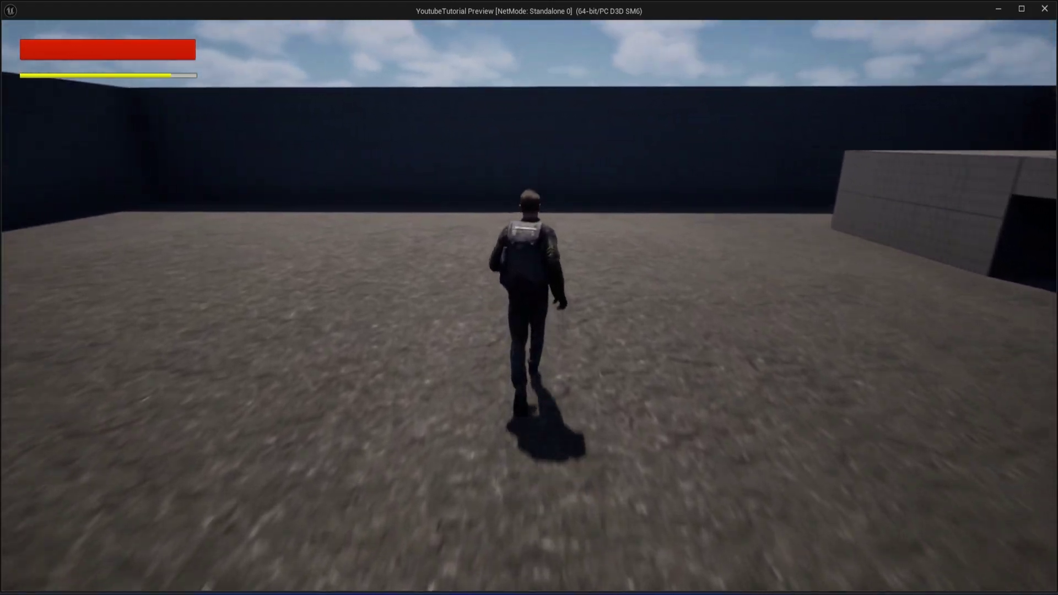
pyautogui.press('w')
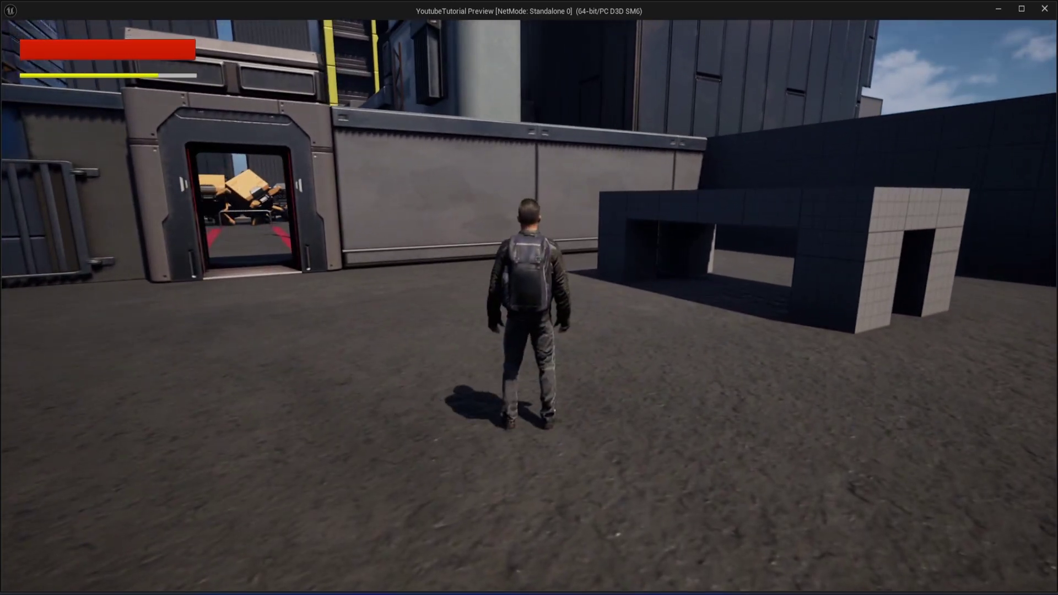
# Crouch-walk toward another doorway, stand and sprint through, then crouch again
pyautogui.press('w')
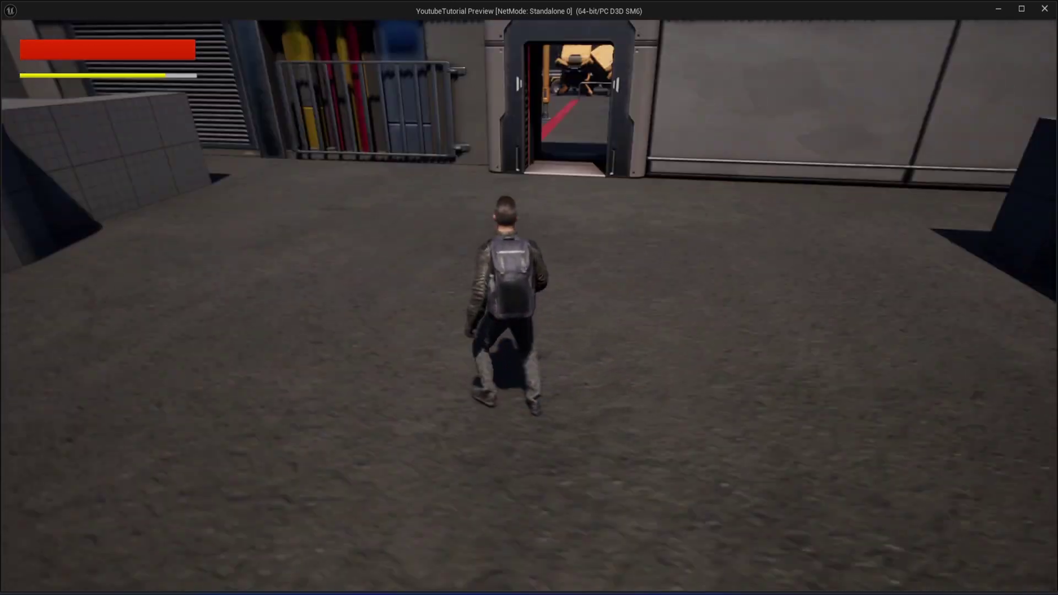
pyautogui.press('c')
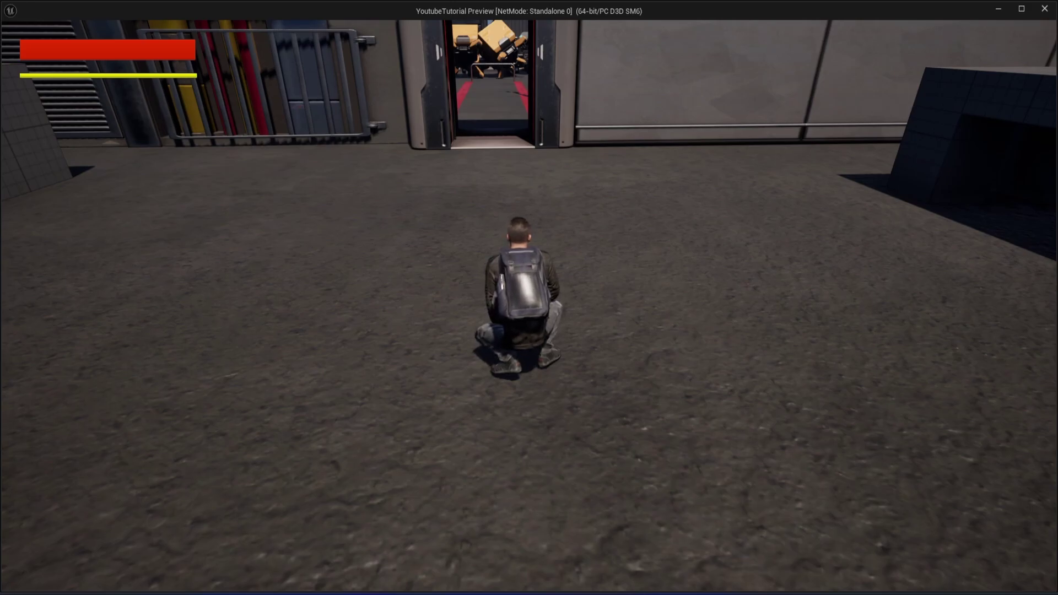
pyautogui.press('w')
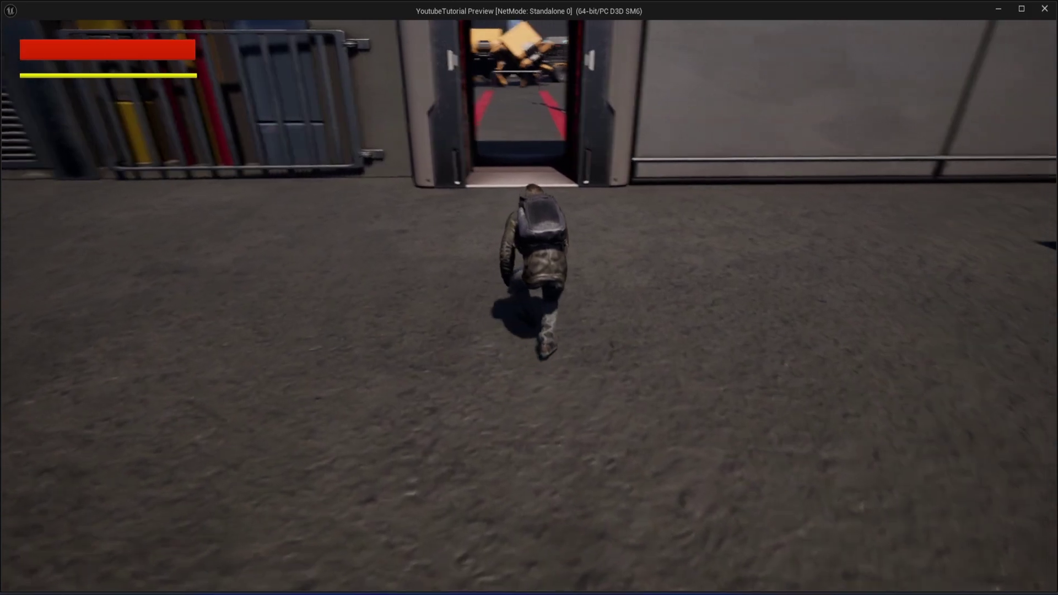
pyautogui.press('c')
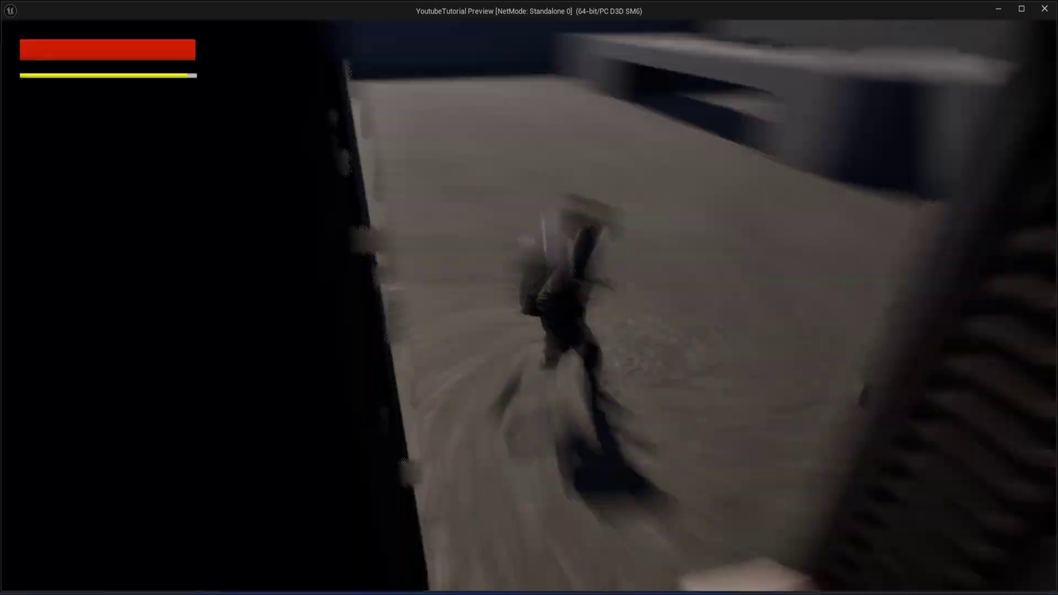
pyautogui.press('shift')
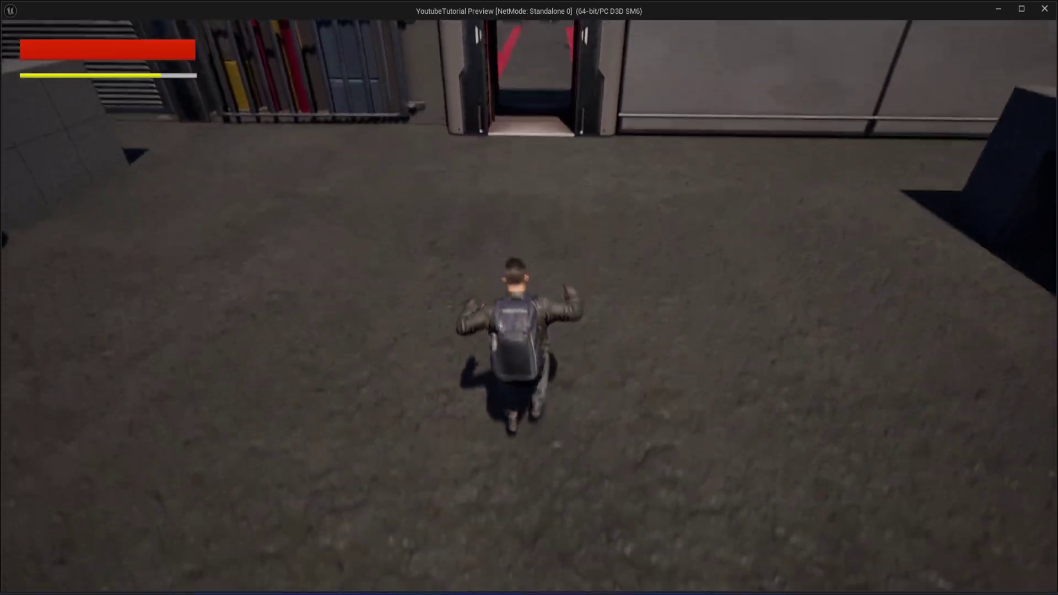
pyautogui.press('c')
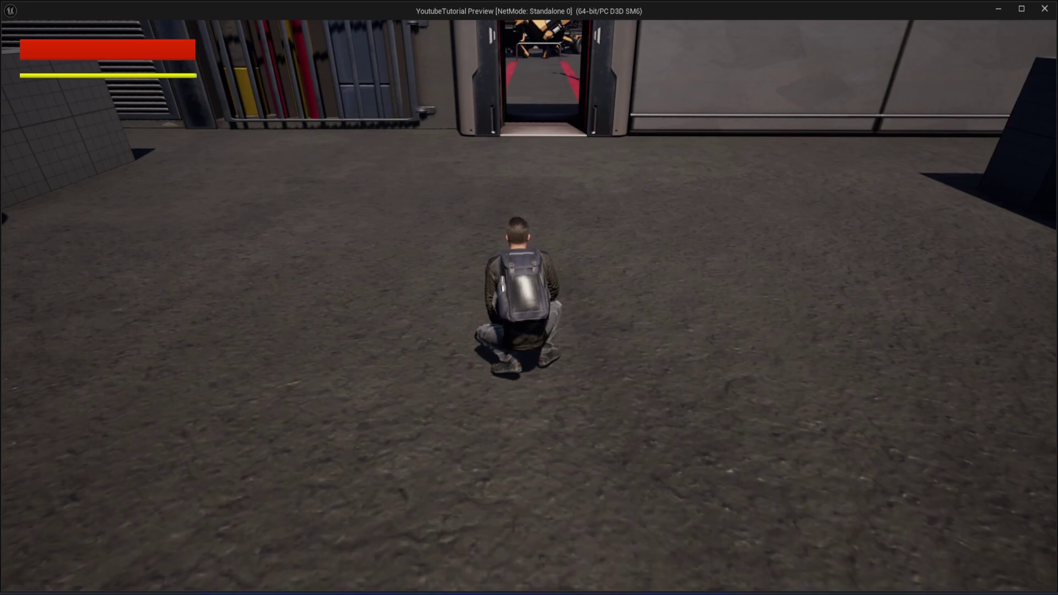
pyautogui.press('w')
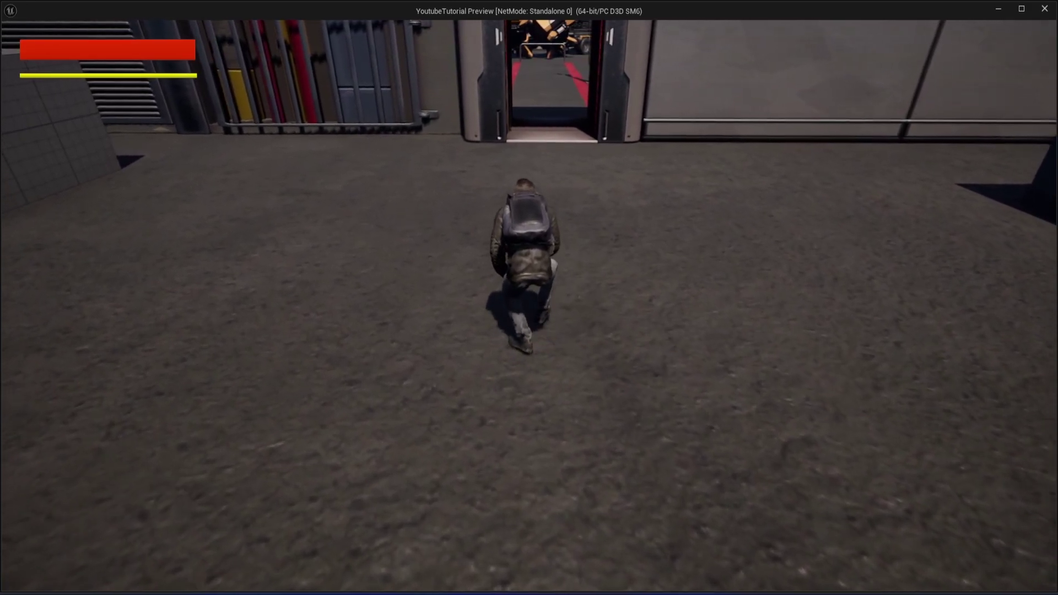
# Alternate between crouching and walking upright toward the doorway and onto open ground
pyautogui.press('w')
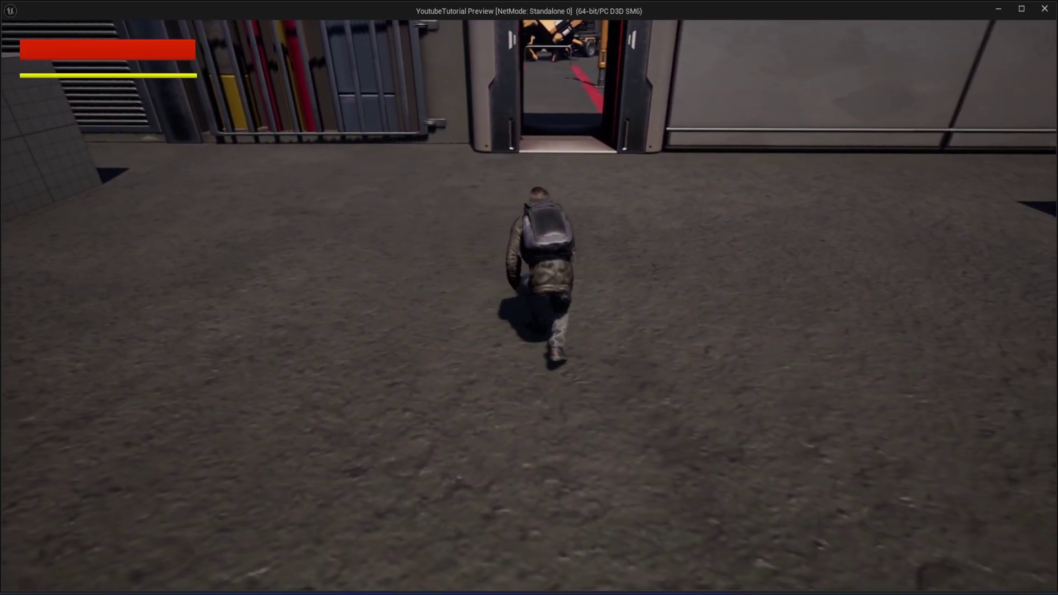
pyautogui.press('w')
pyautogui.press('c')
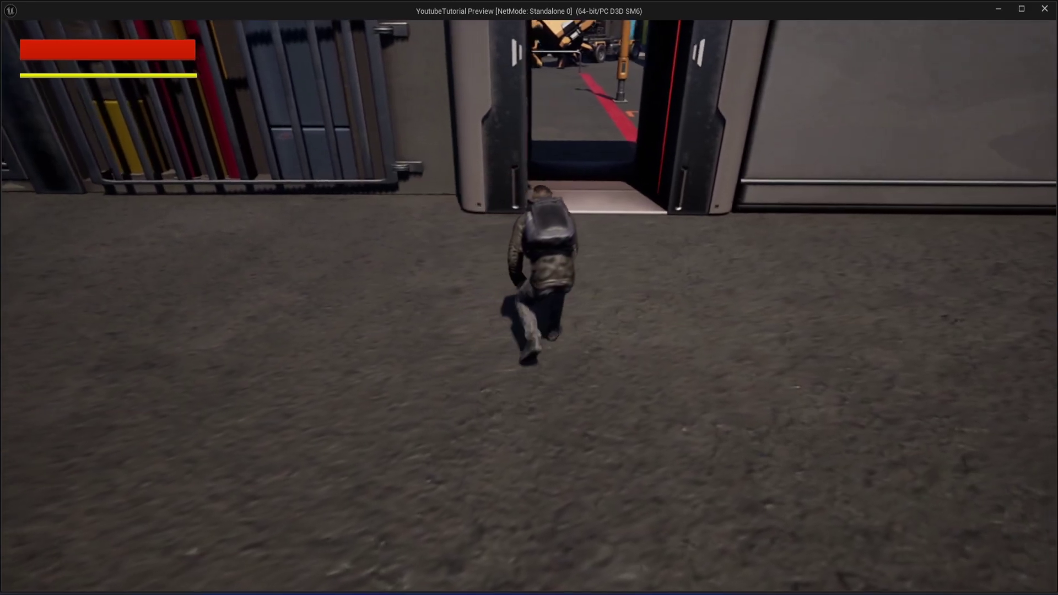
pyautogui.press('c')
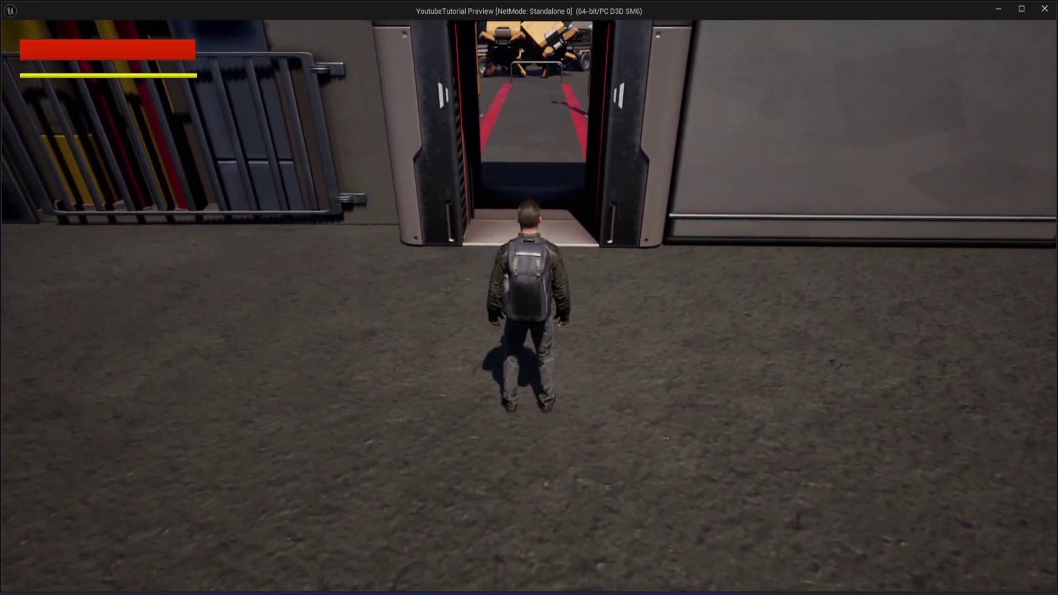
pyautogui.press('w')
pyautogui.press('c')
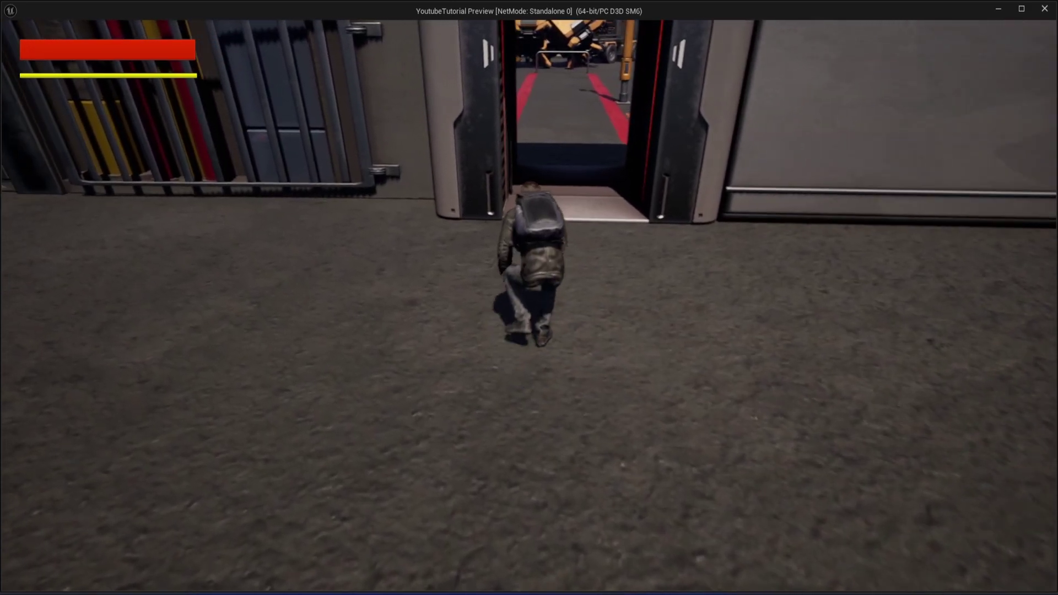
pyautogui.press('c')
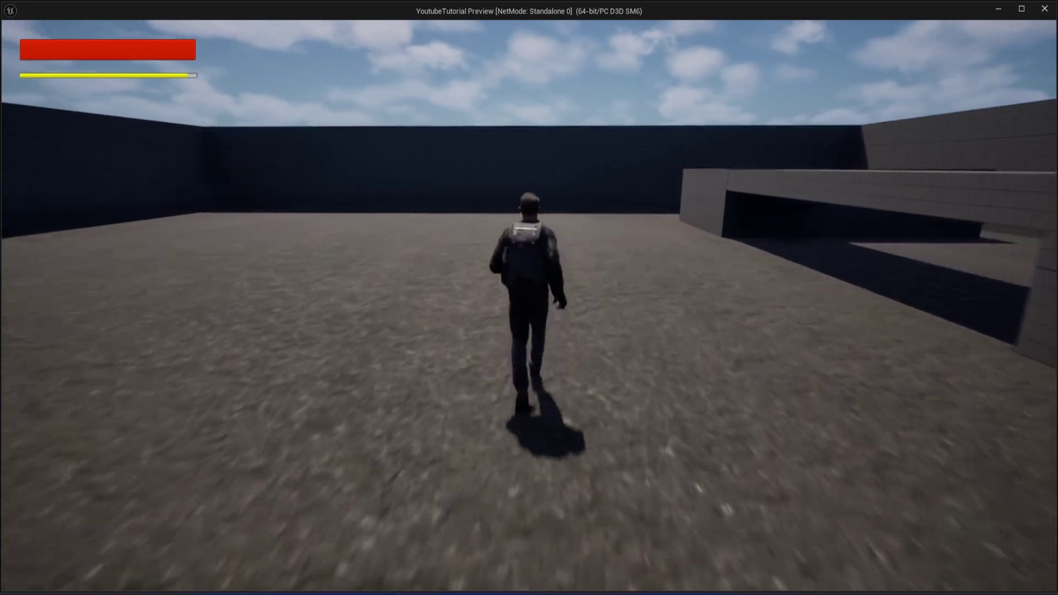